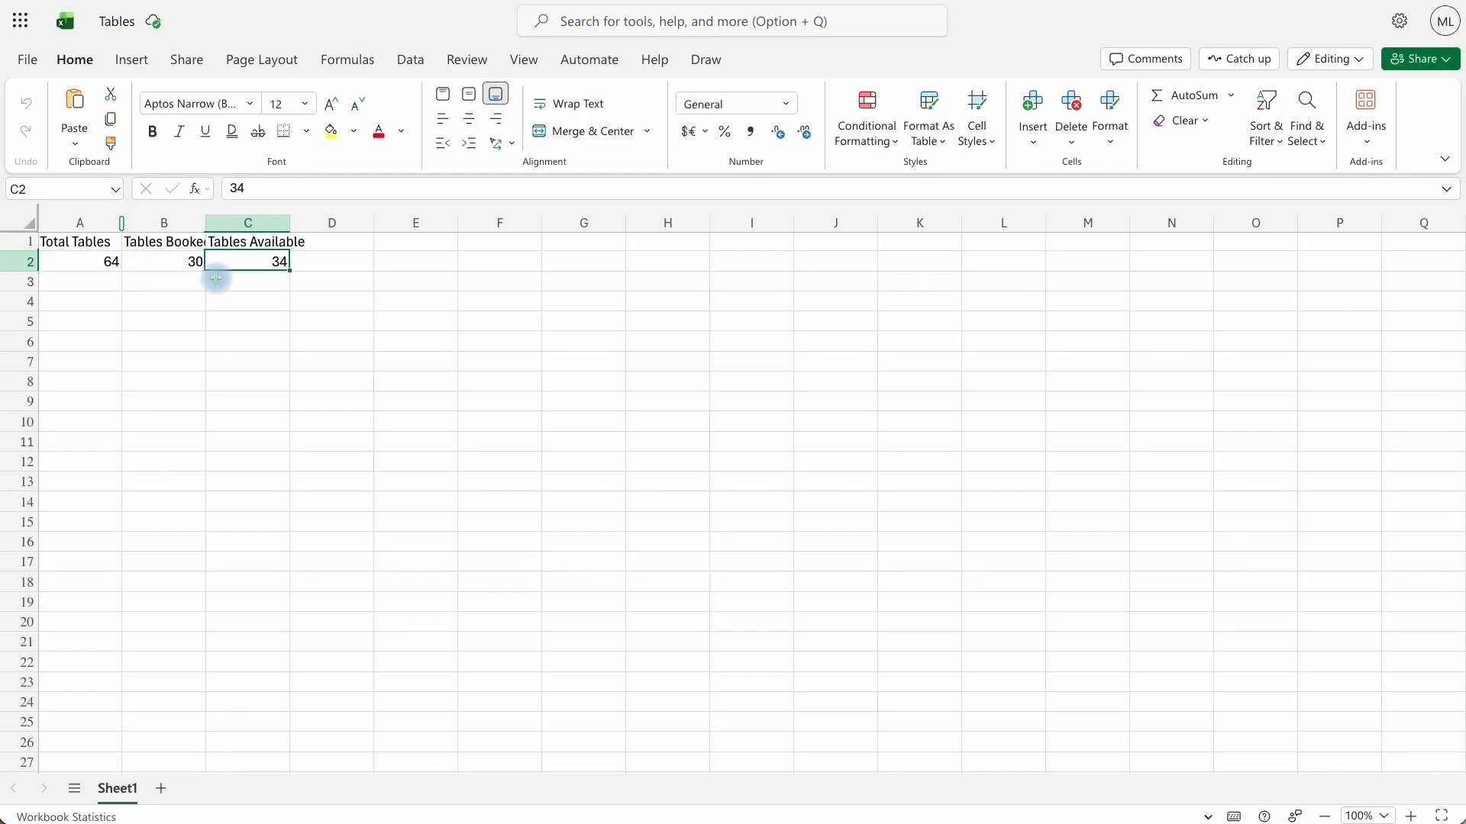
scroll(216, 279, down, 1)
scroll(216, 279, right, 1)
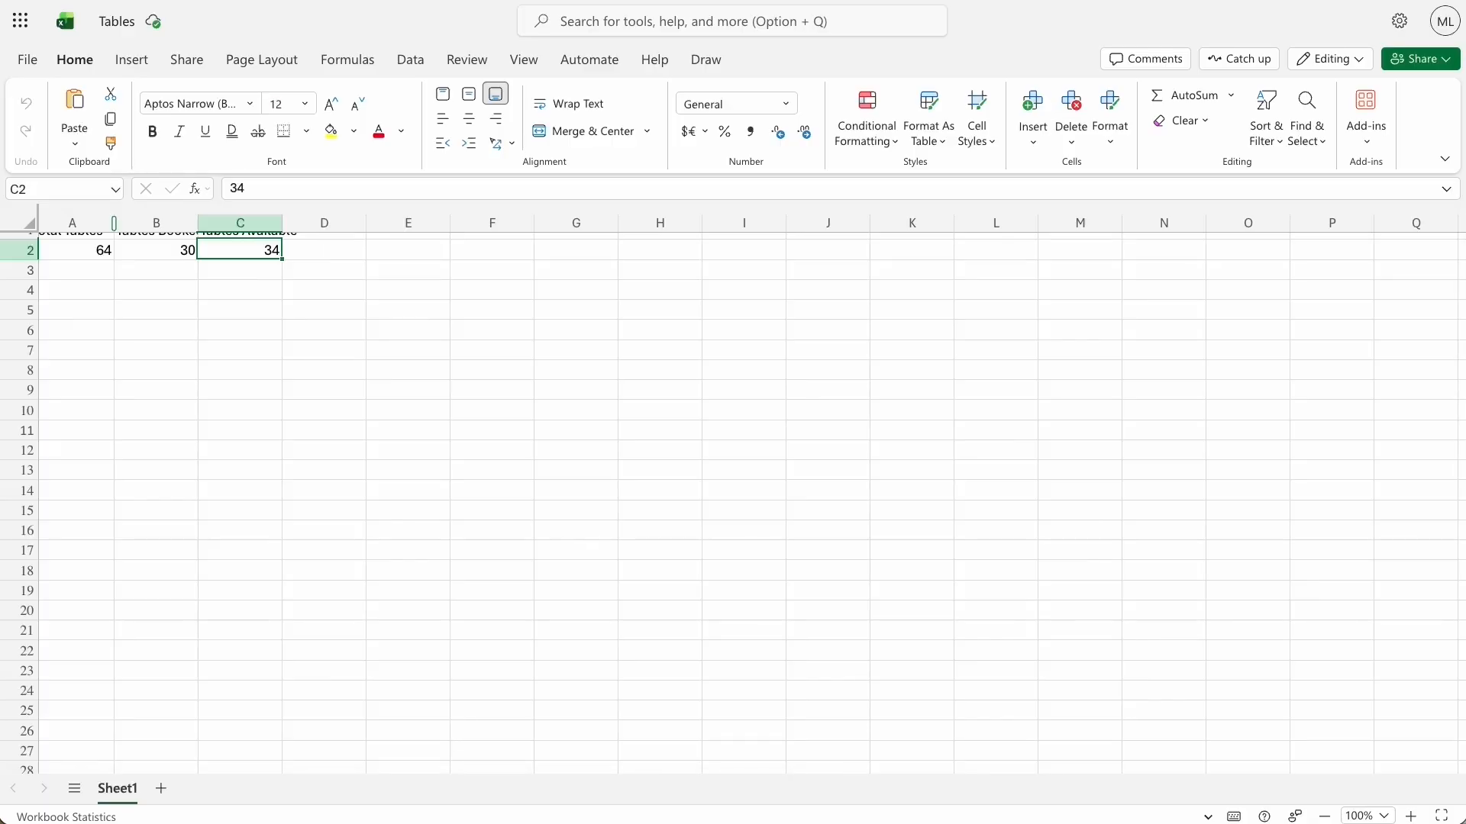
Switch to Zapier and create a new Zap
click(168, 2)
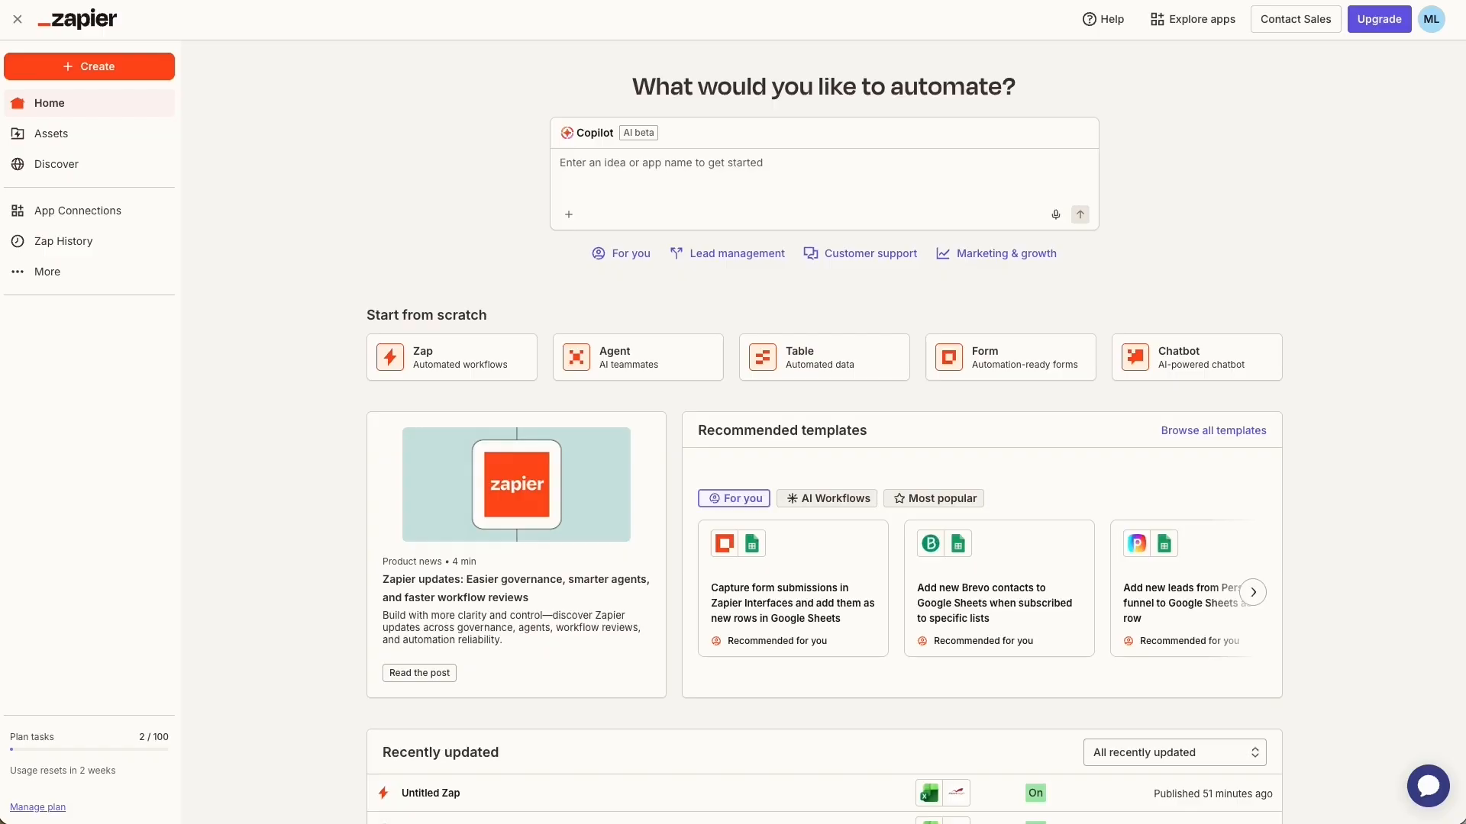
click(86, 73)
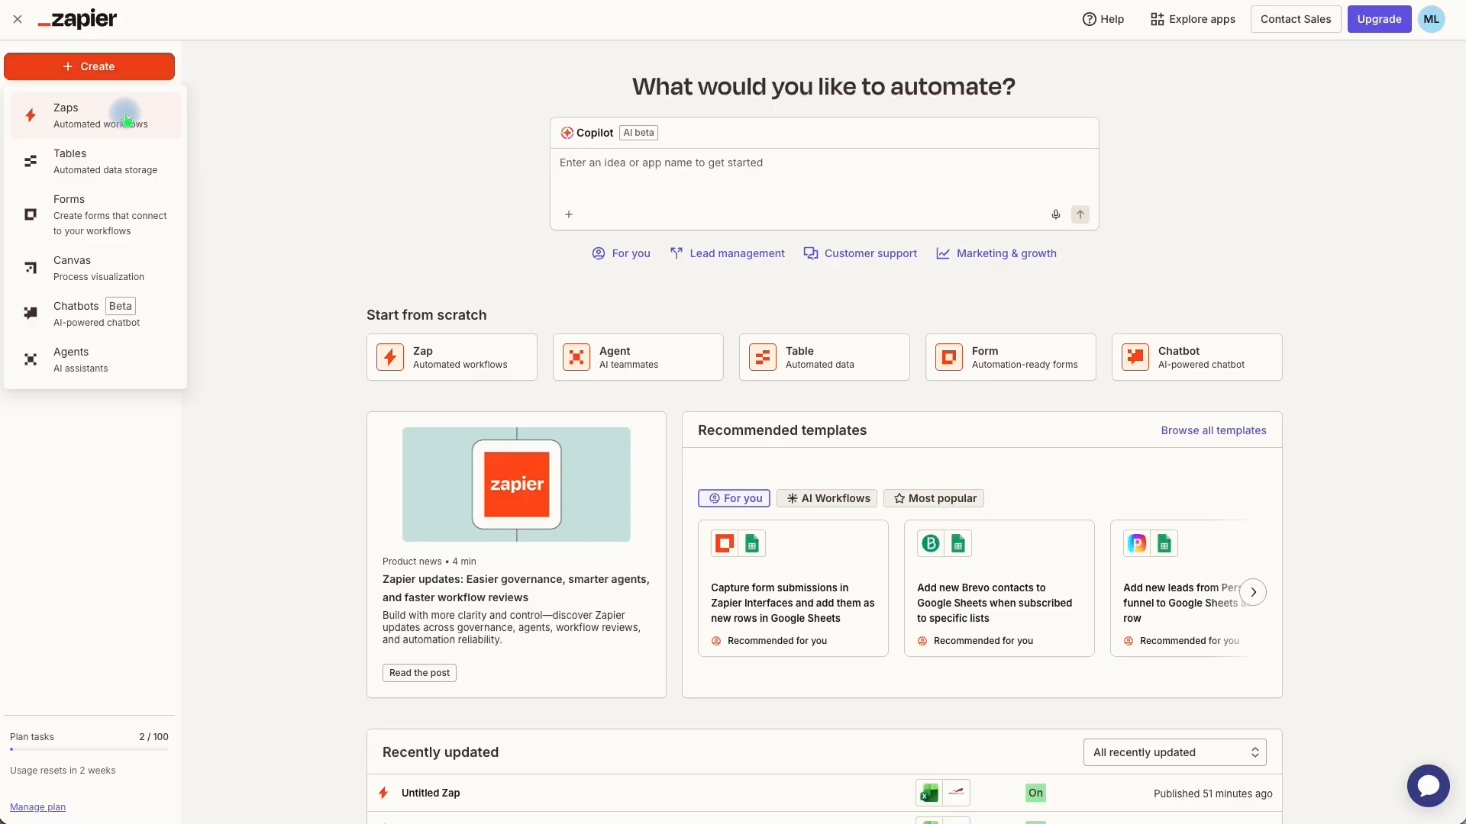
click(73, 126)
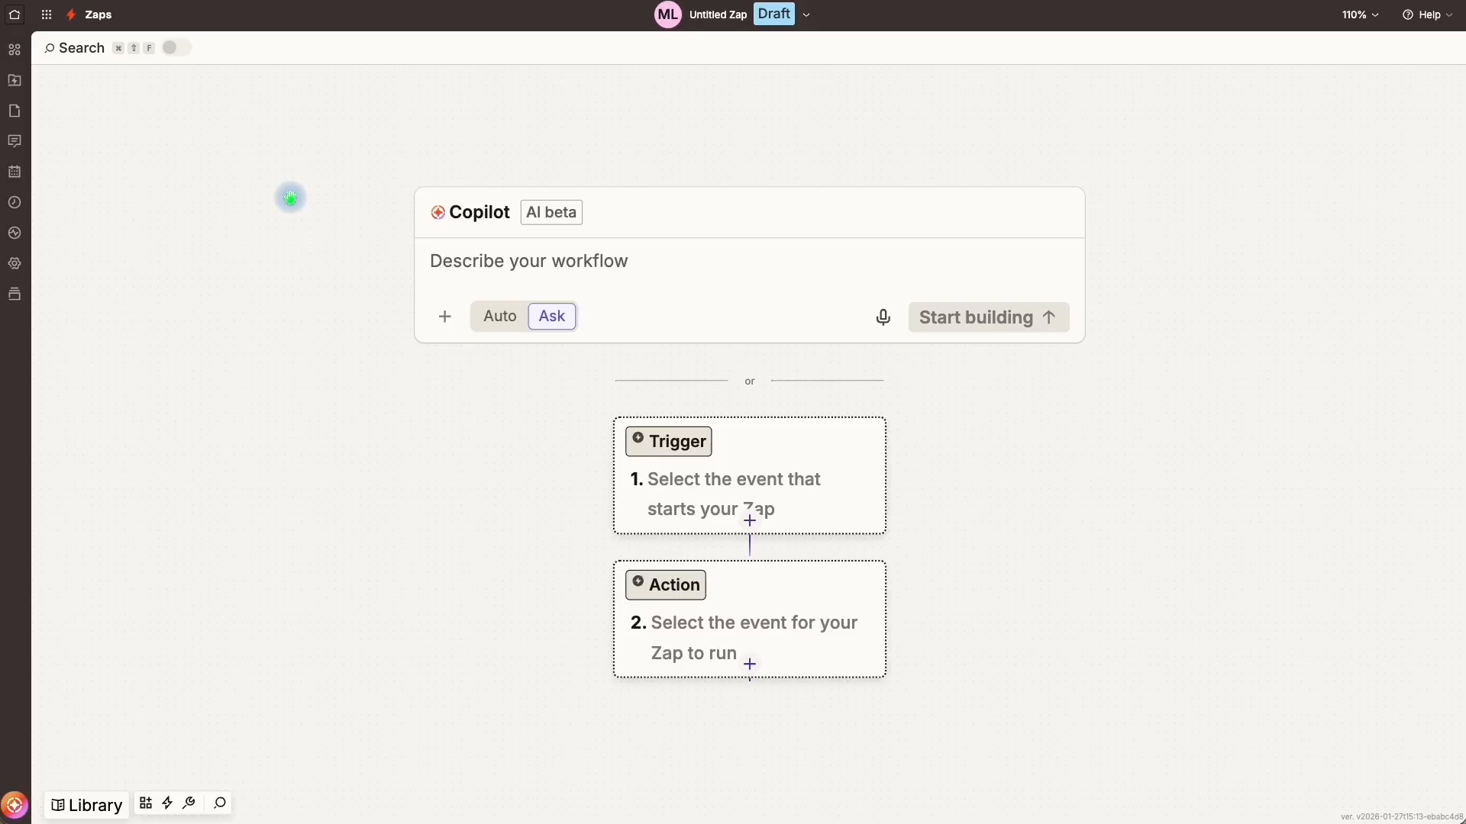
click(448, 271)
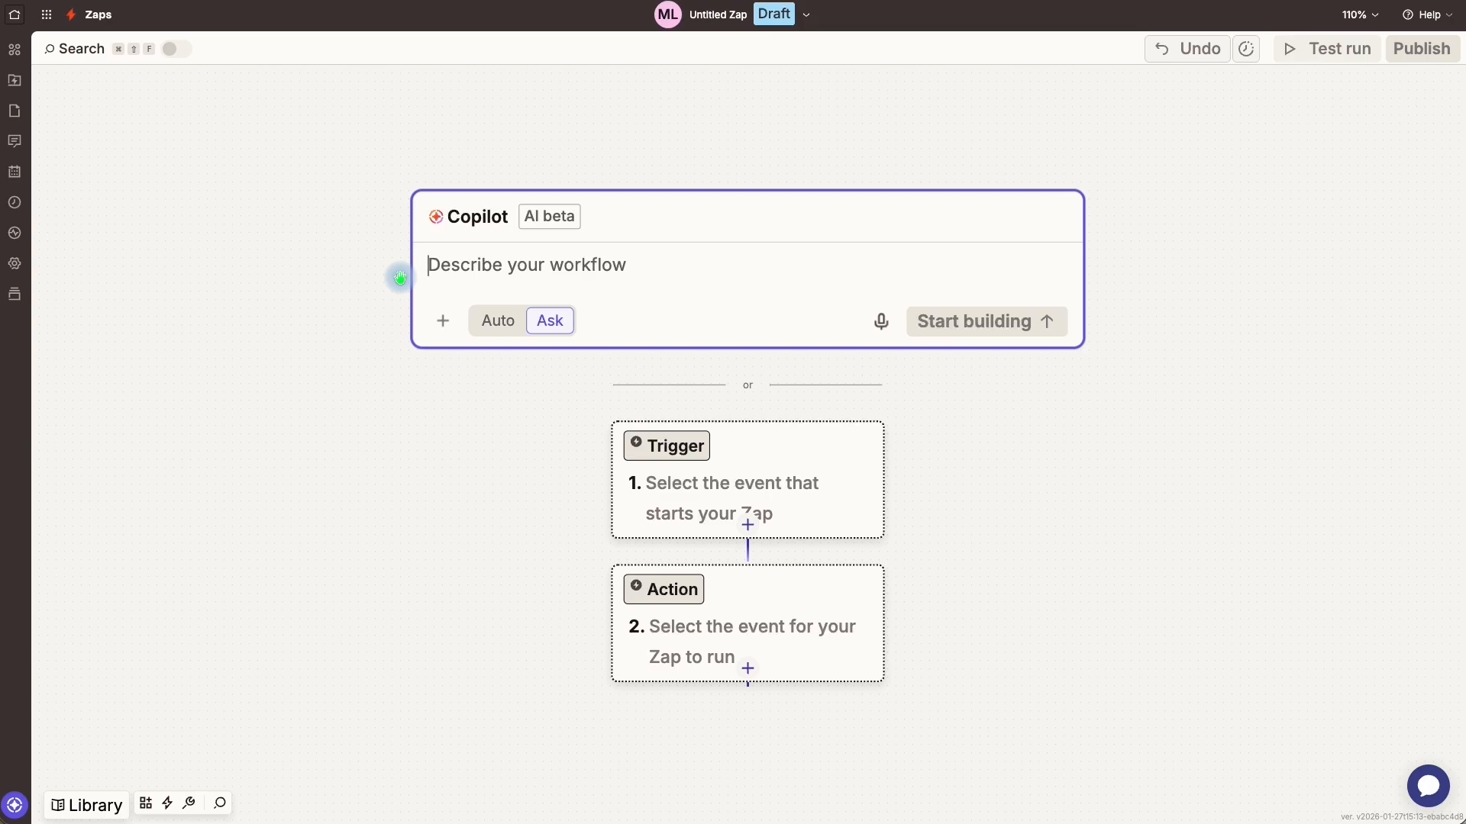
drag(400, 277, 399, 280)
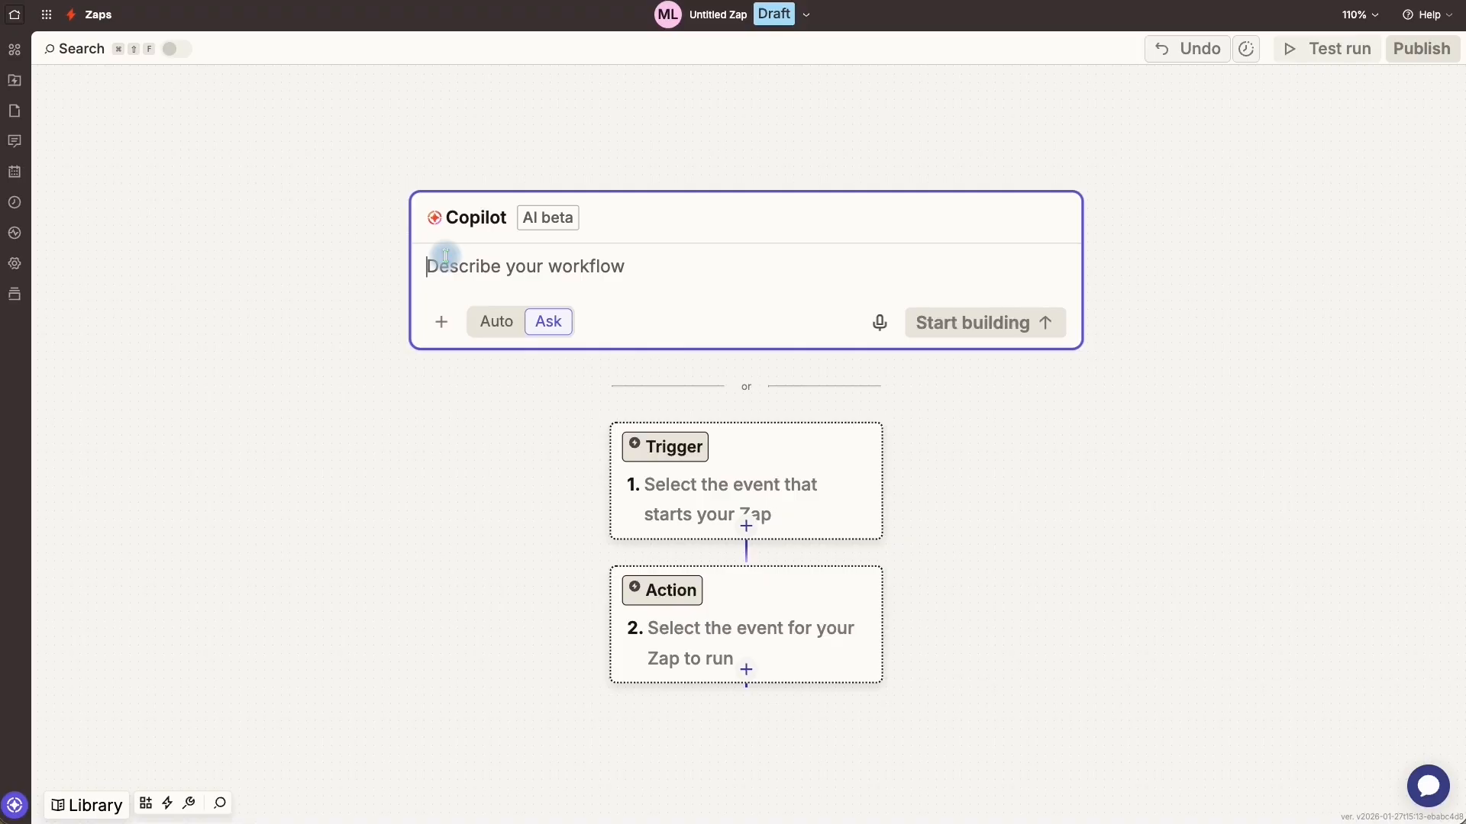
scroll(658, 475, down, 1)
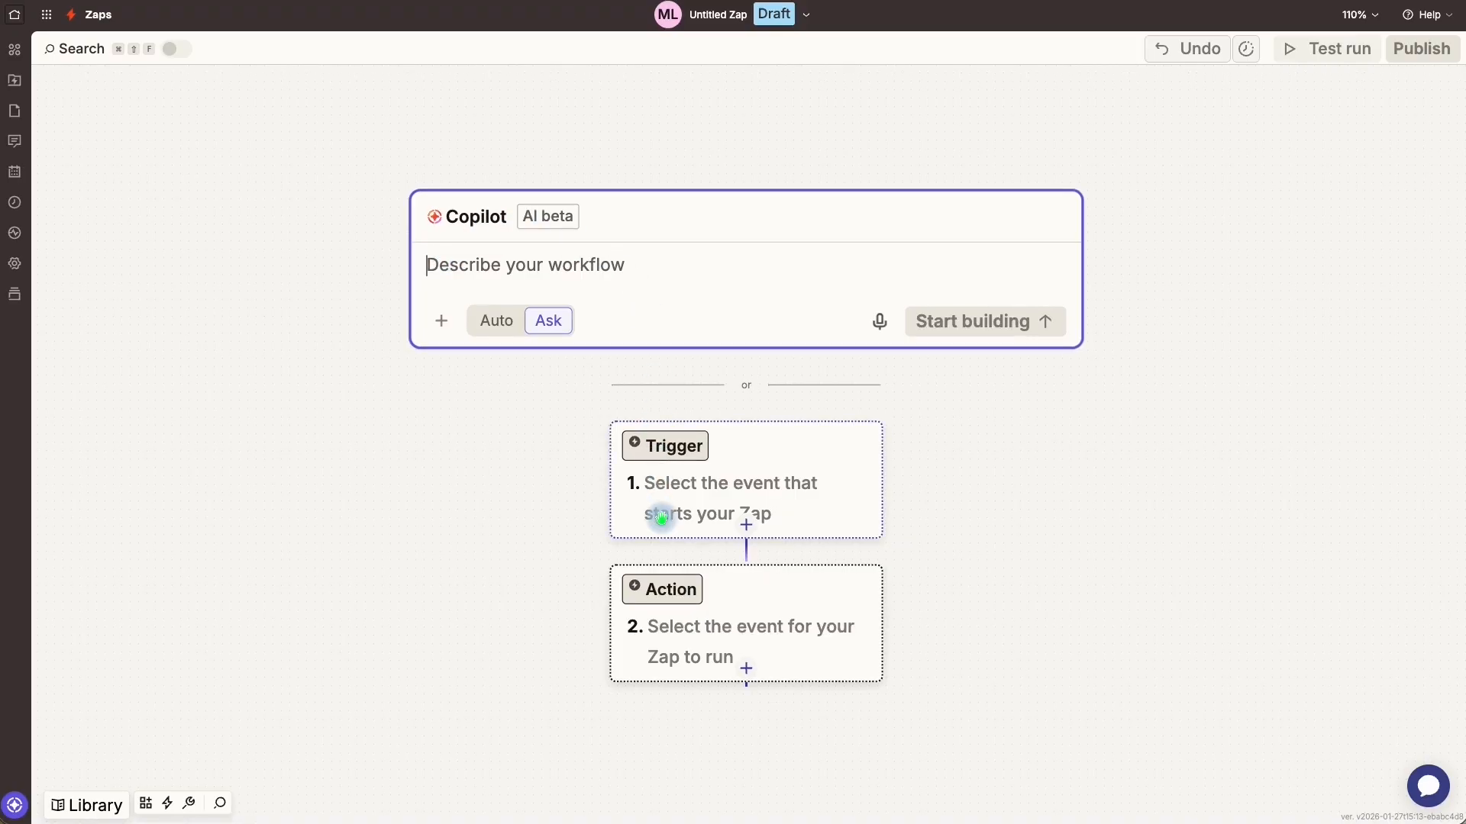
scroll(674, 503, up, 1)
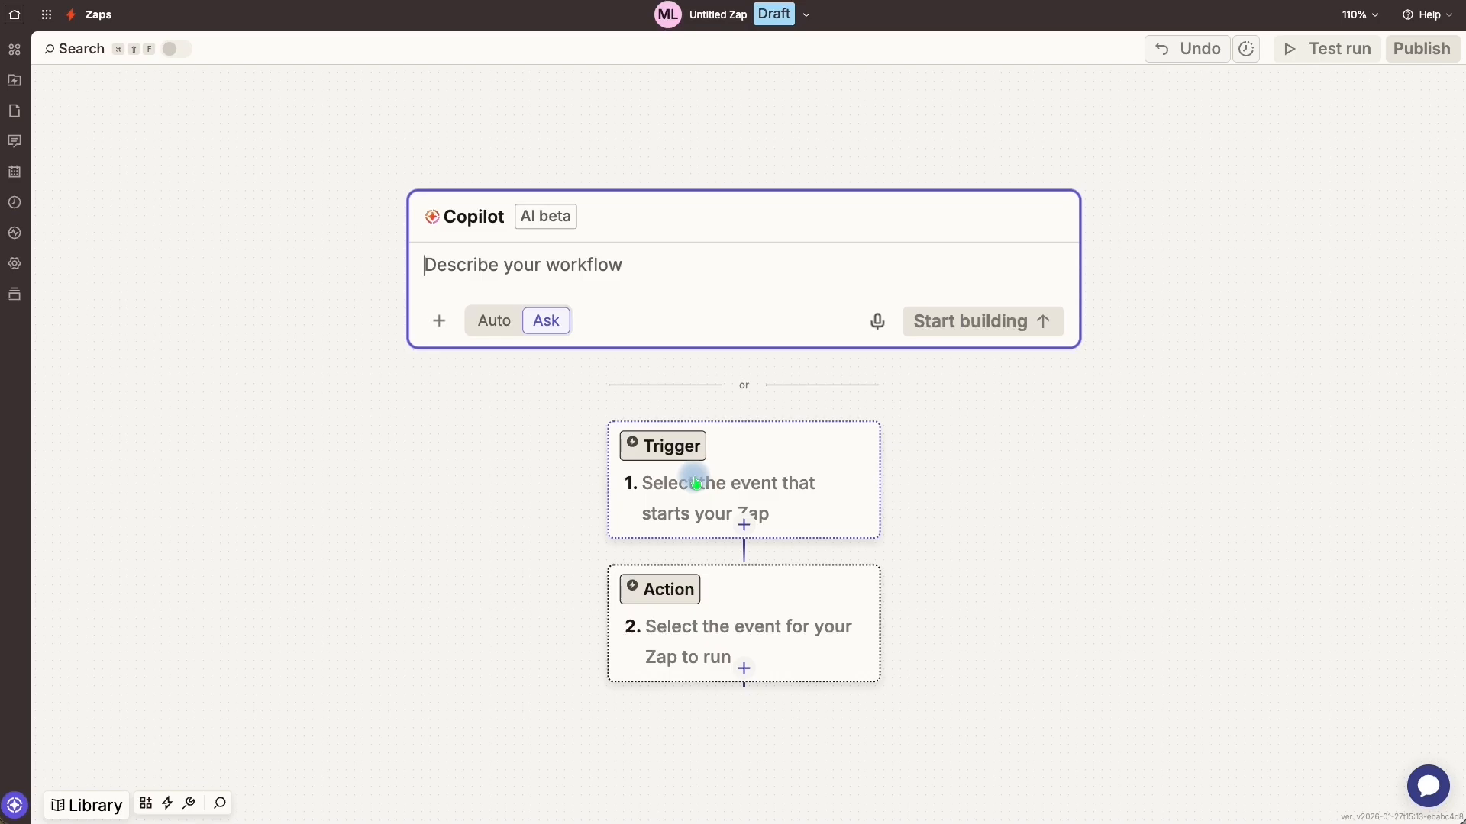
Set the Zap's trigger to the Microsoft Excel app with the Updated Row event
click(695, 484)
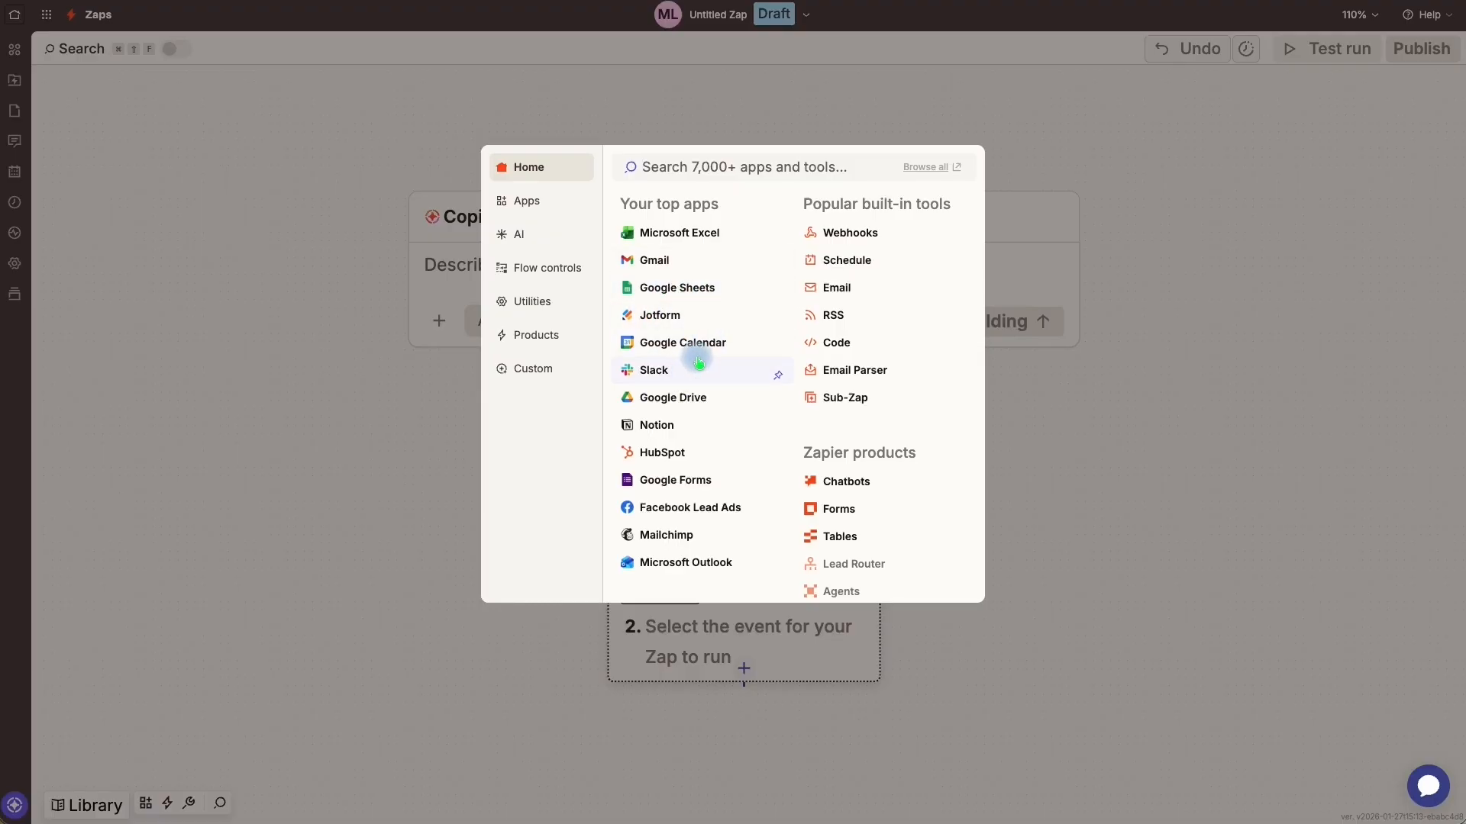
click(682, 238)
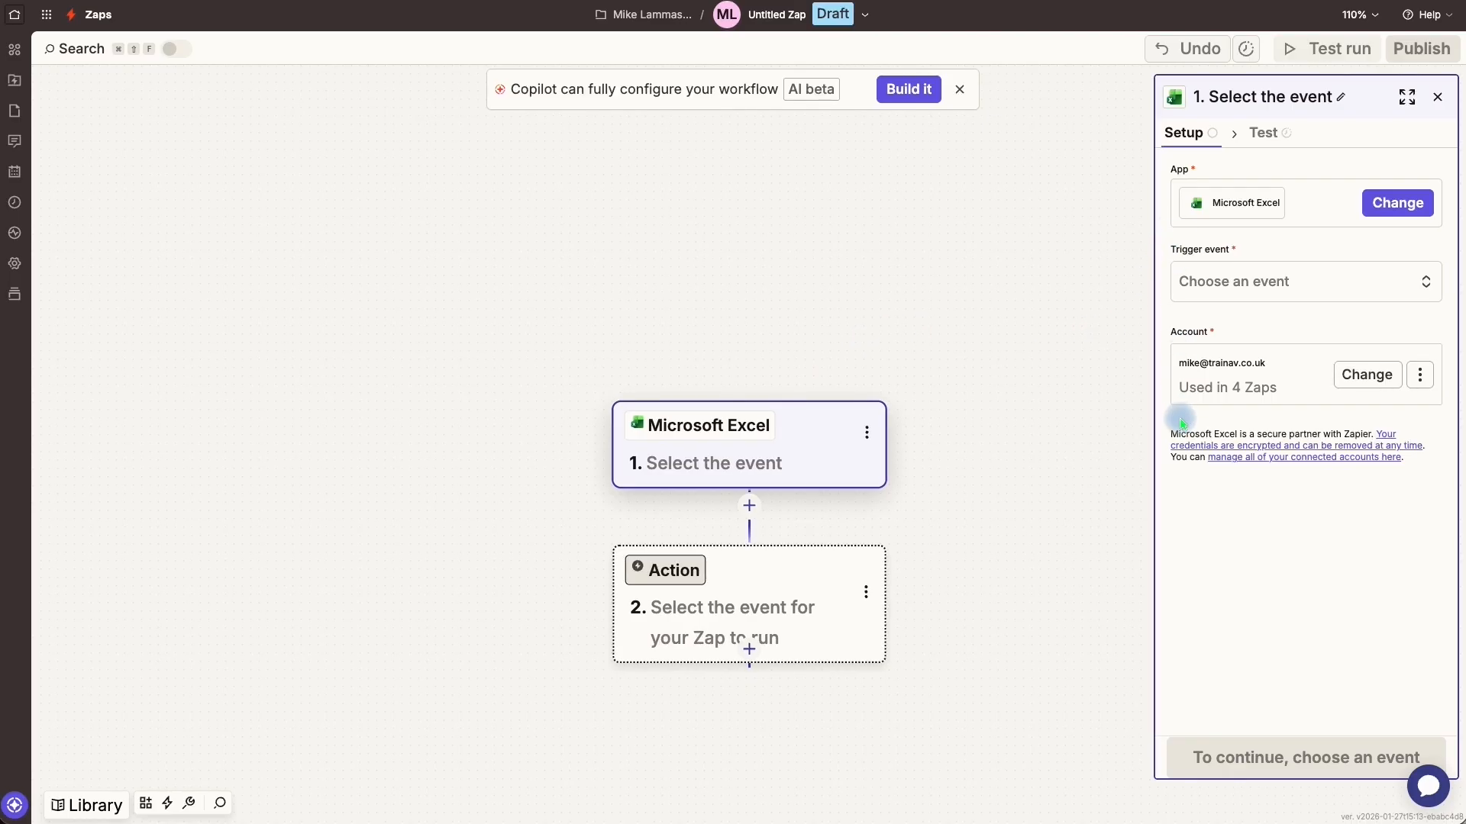
click(1238, 286)
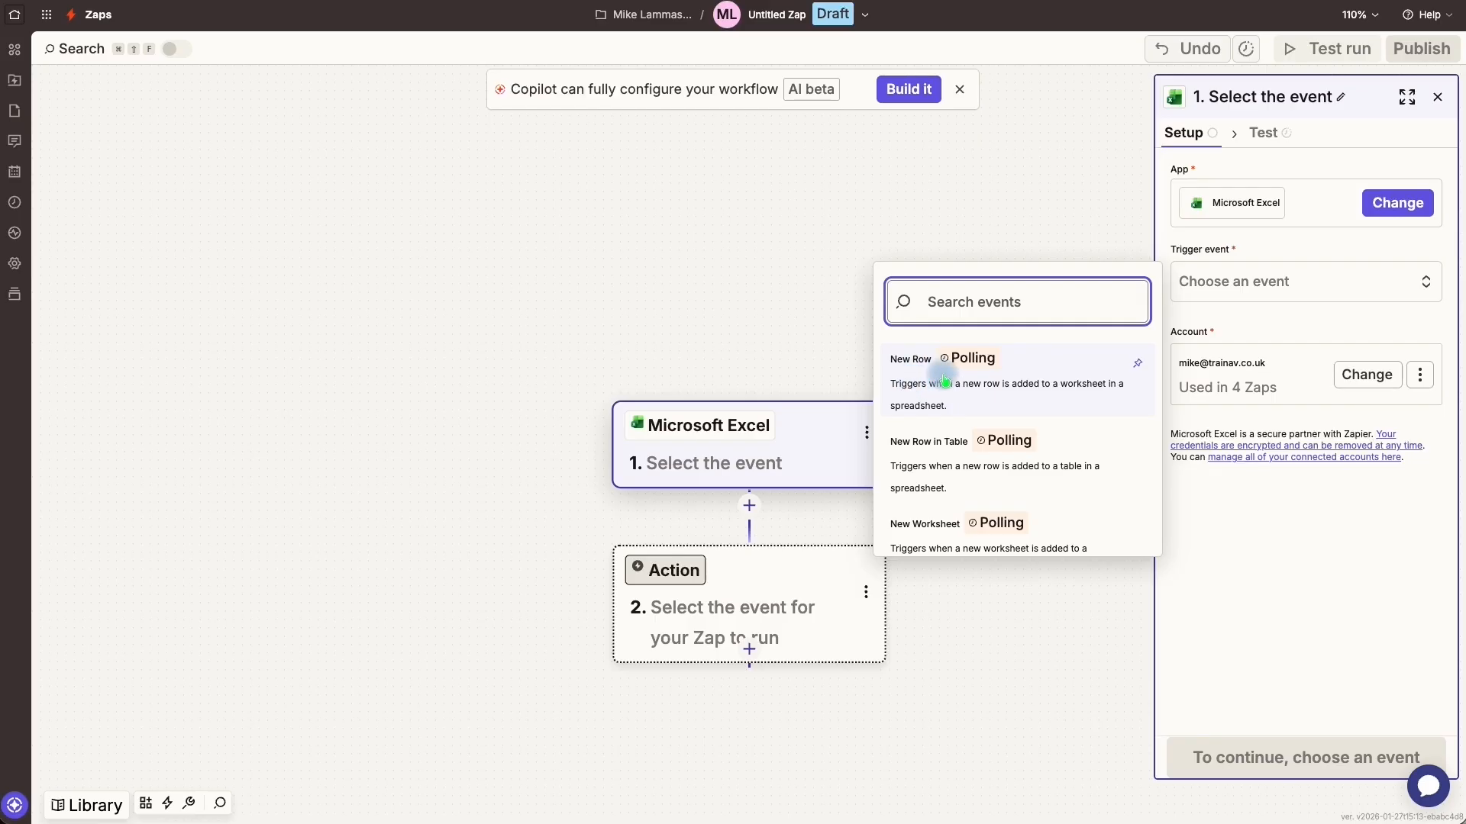
scroll(973, 462, down, 1)
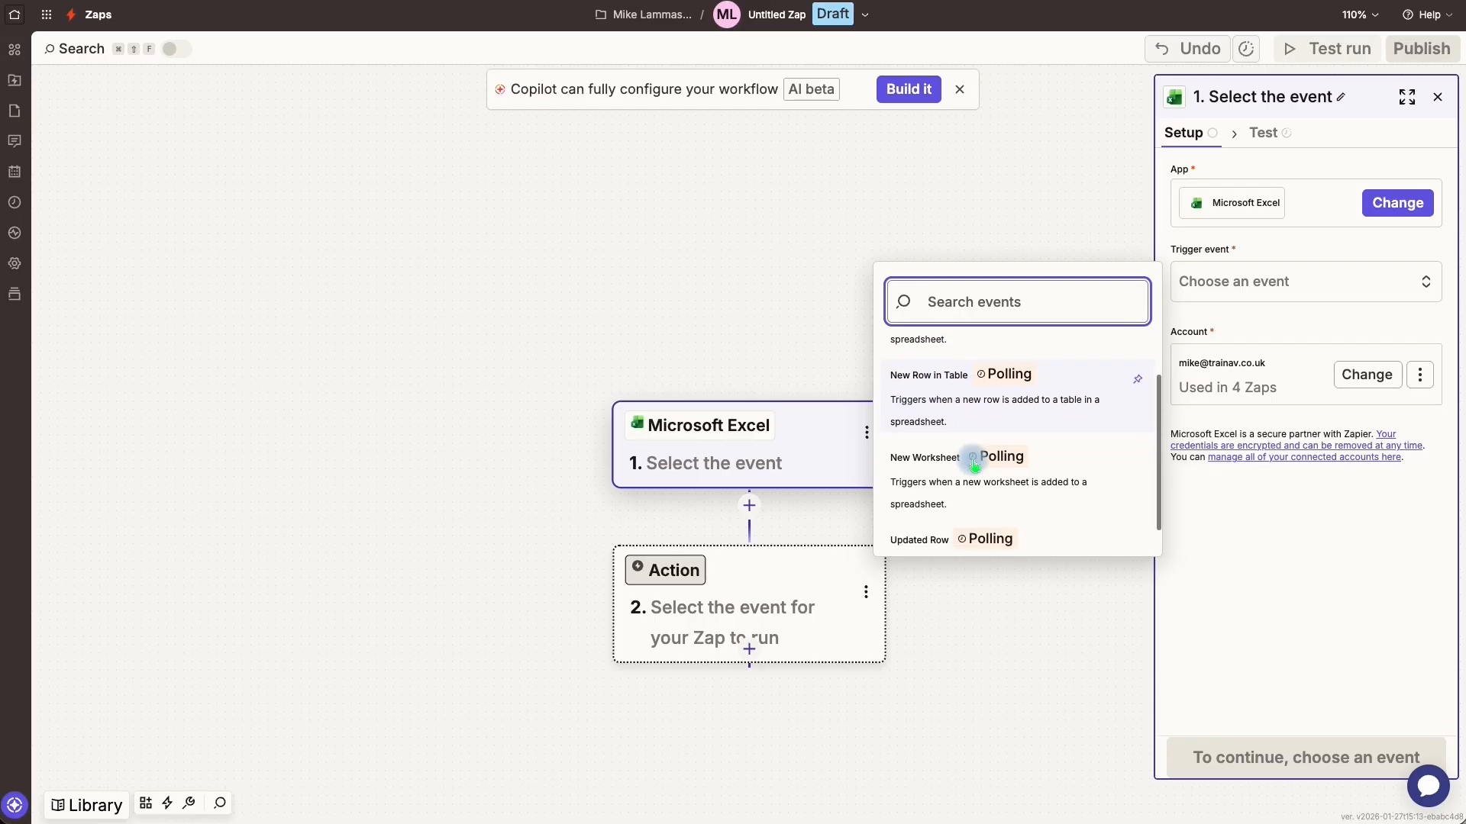
scroll(963, 475, down, 1)
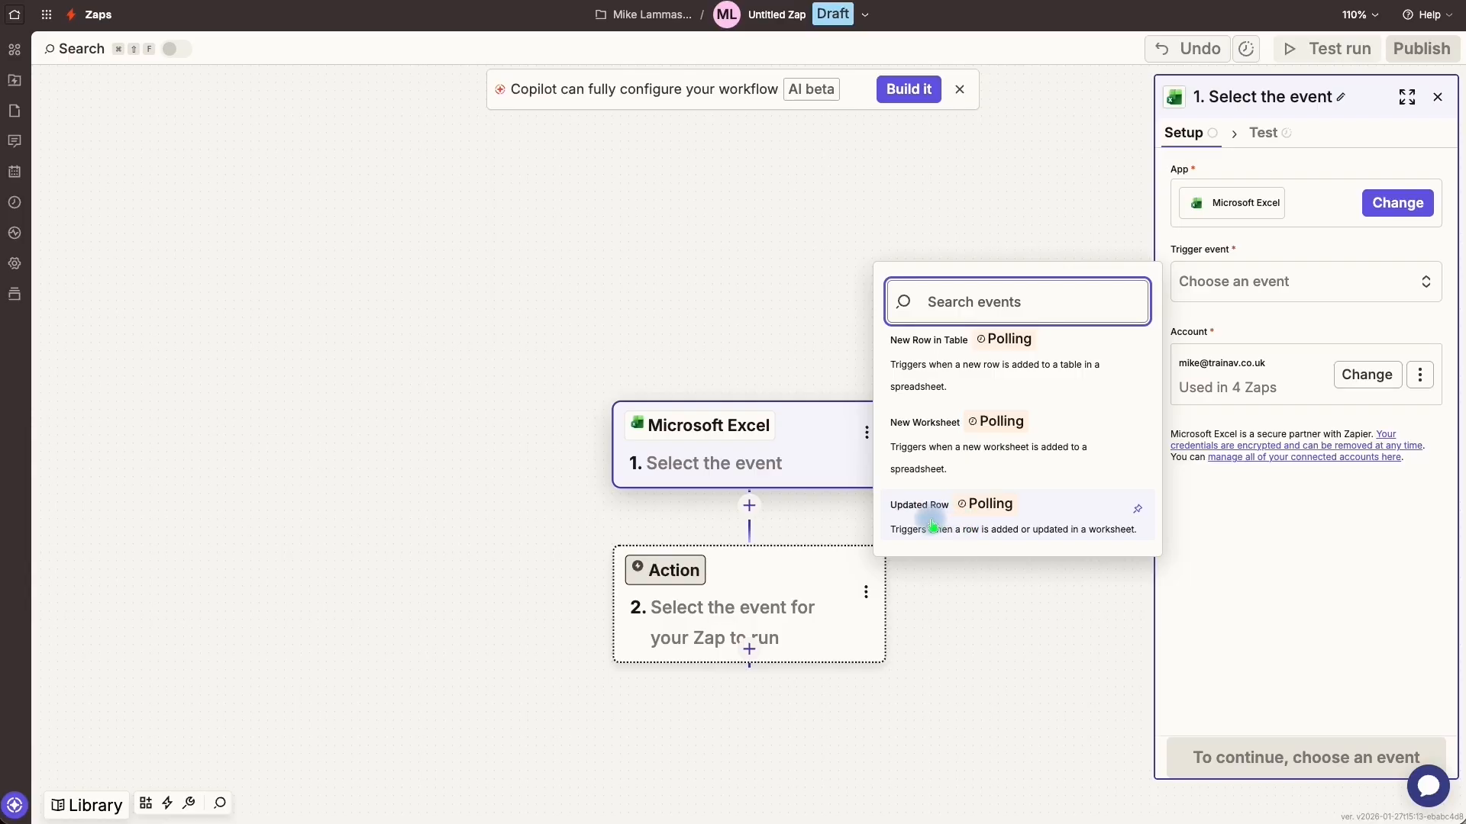
click(934, 521)
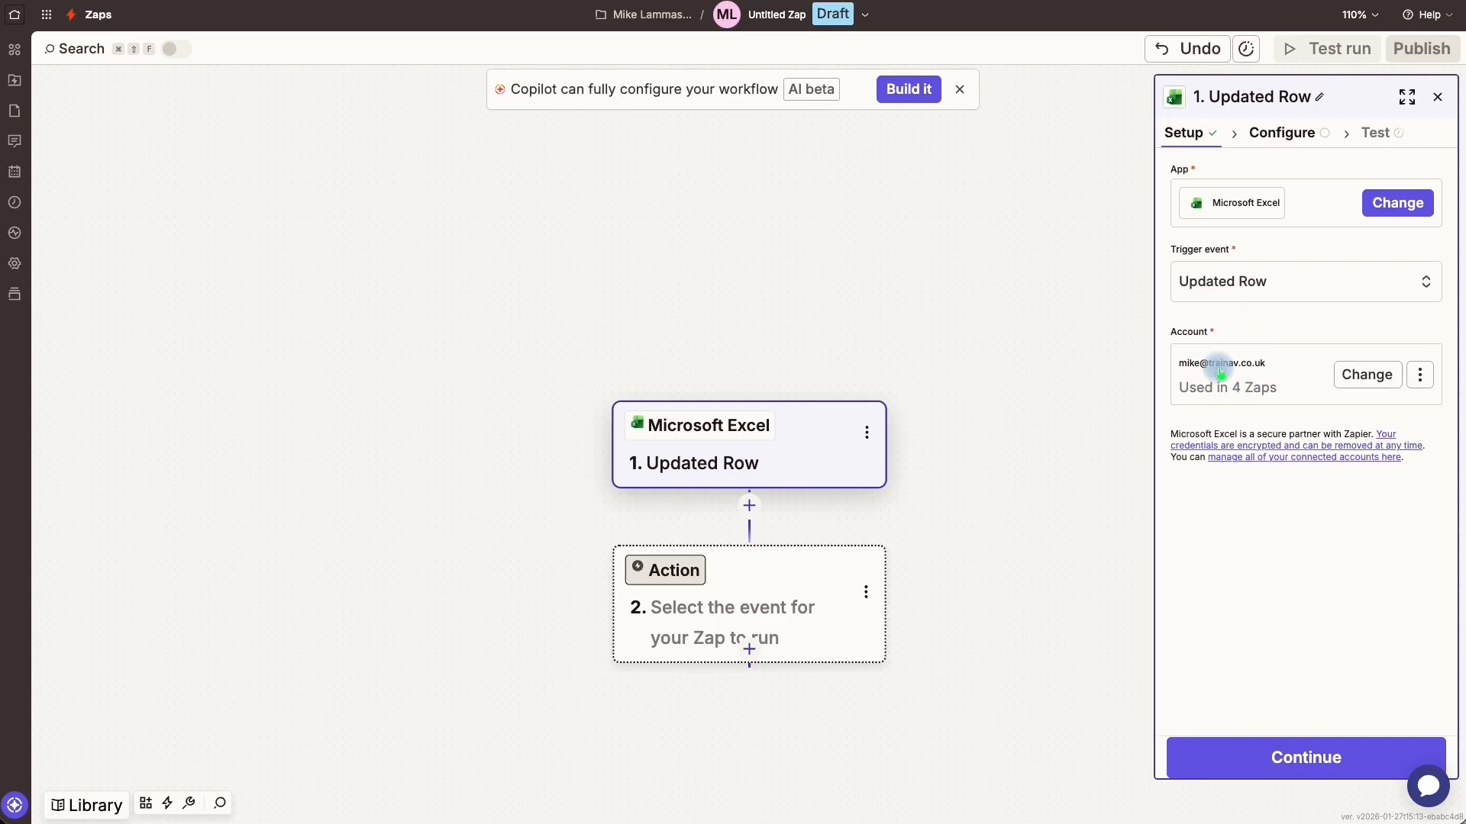
Check the available Microsoft Excel accounts, keep the connected one and continue to the trigger's configuration
click(1357, 388)
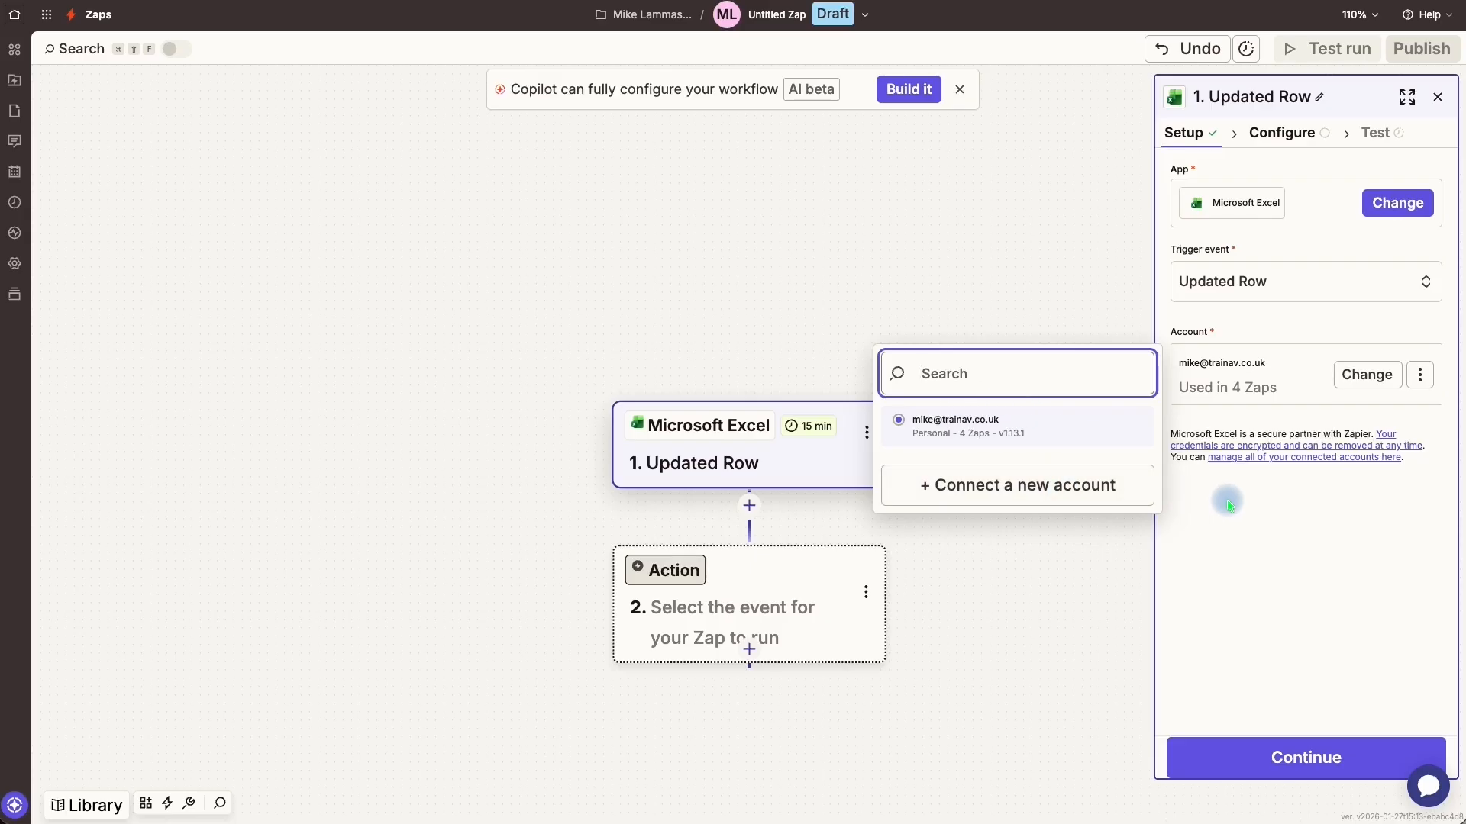
click(1221, 535)
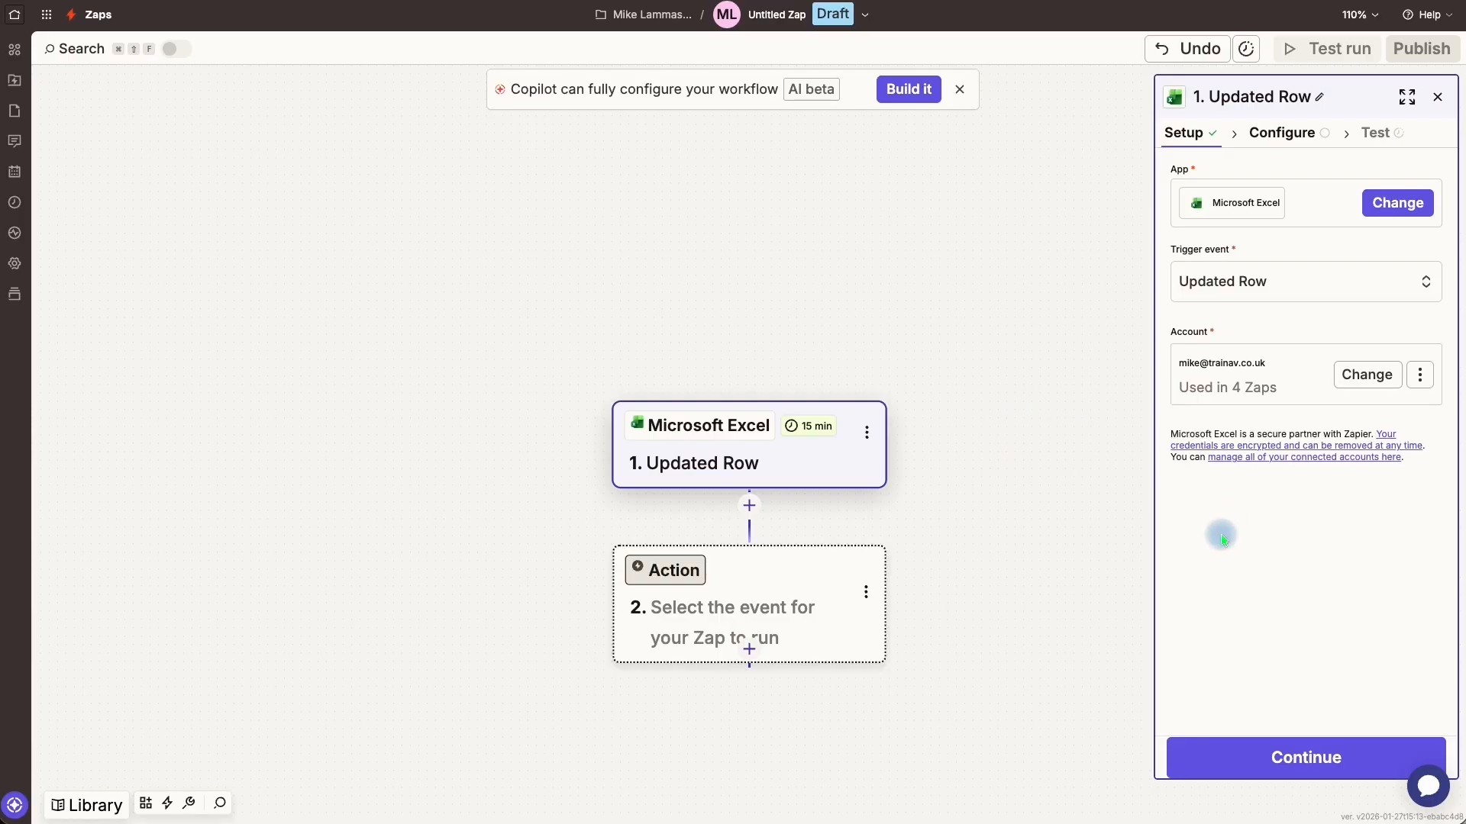
click(1243, 747)
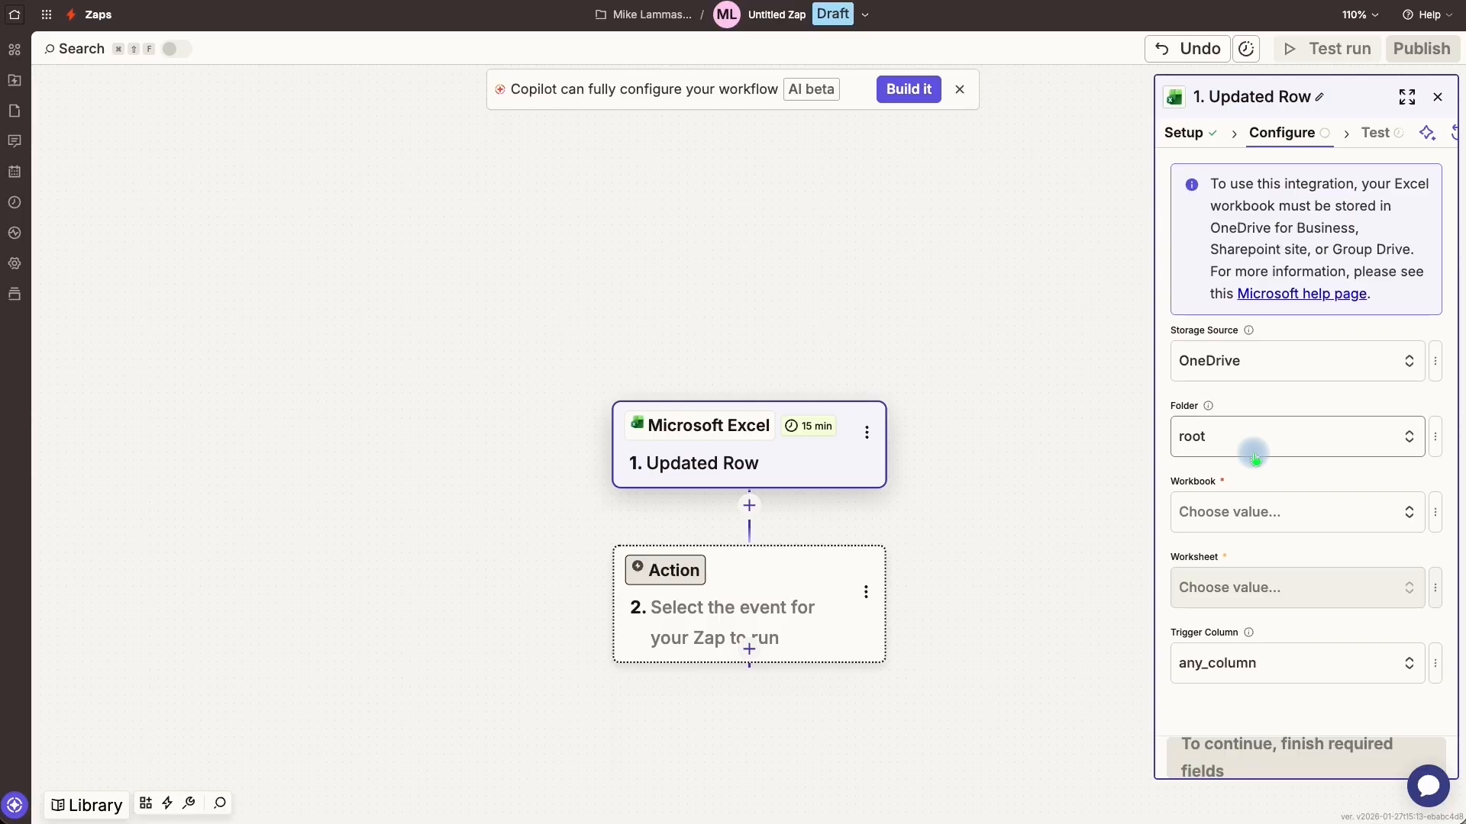
Set the trigger's storage source to Sharepoint, the site to Train AV Ltd and the document library to Documents
click(1206, 357)
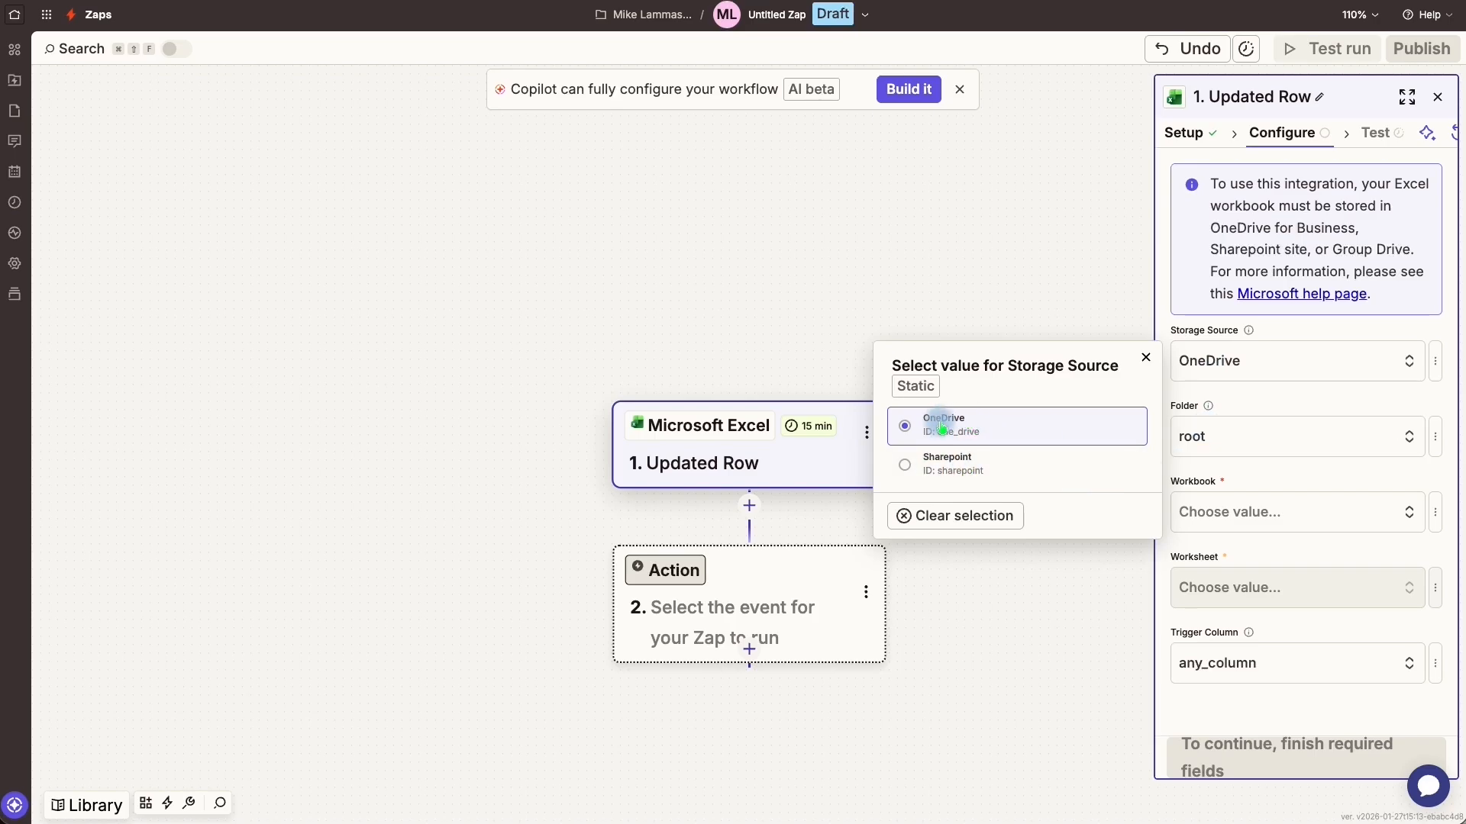
click(932, 467)
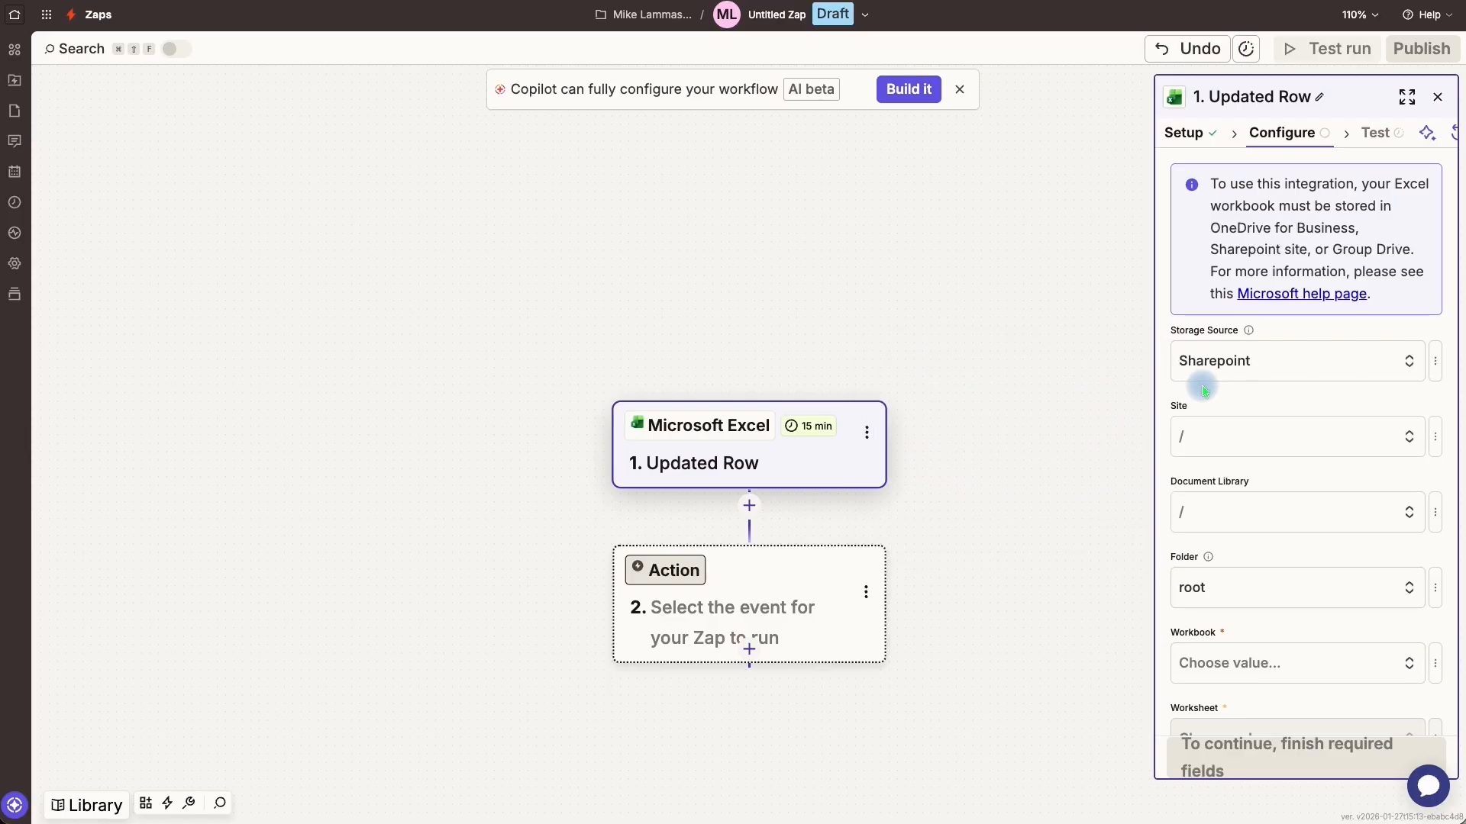
click(1210, 438)
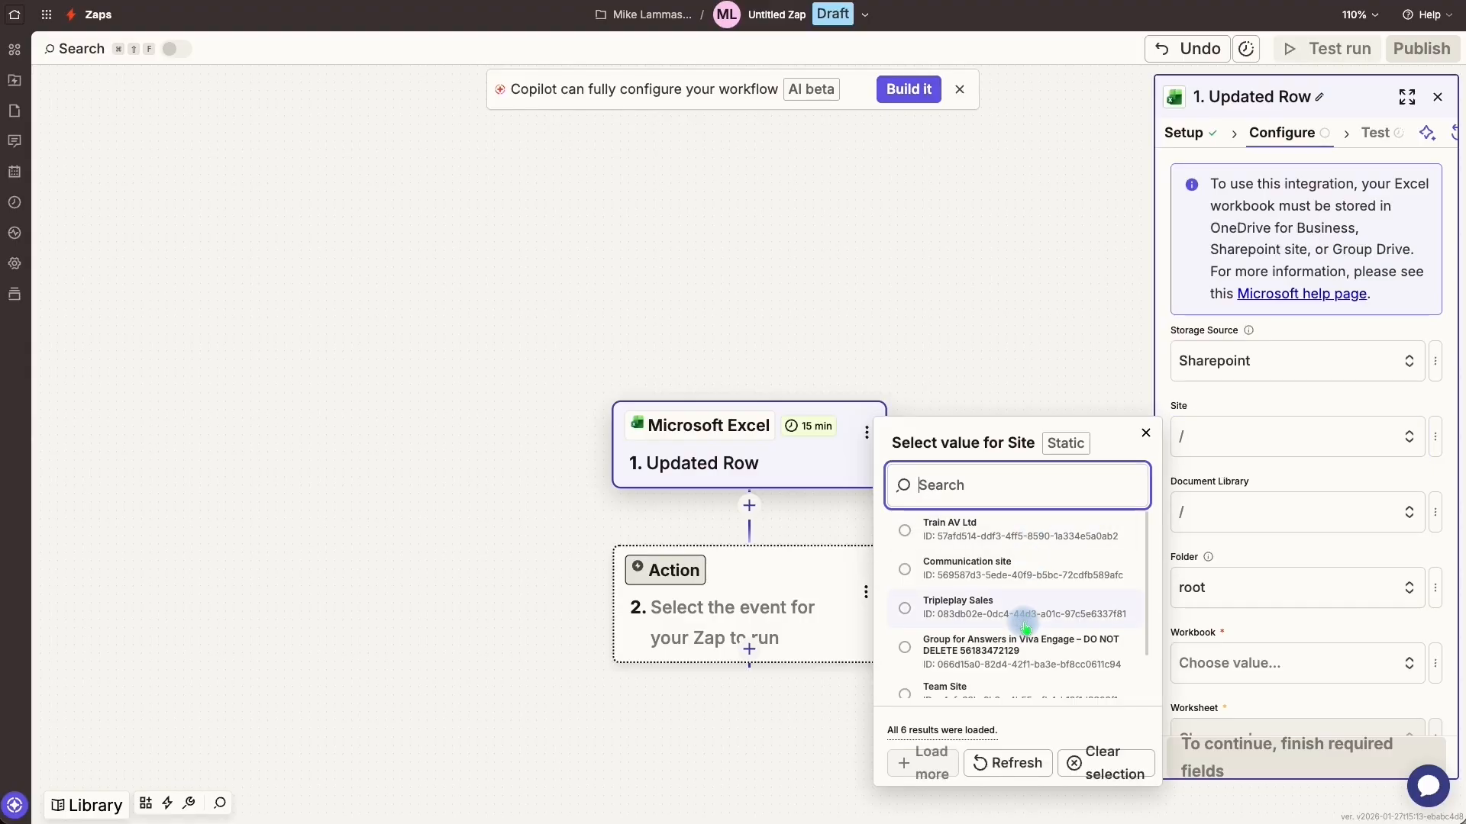
click(967, 533)
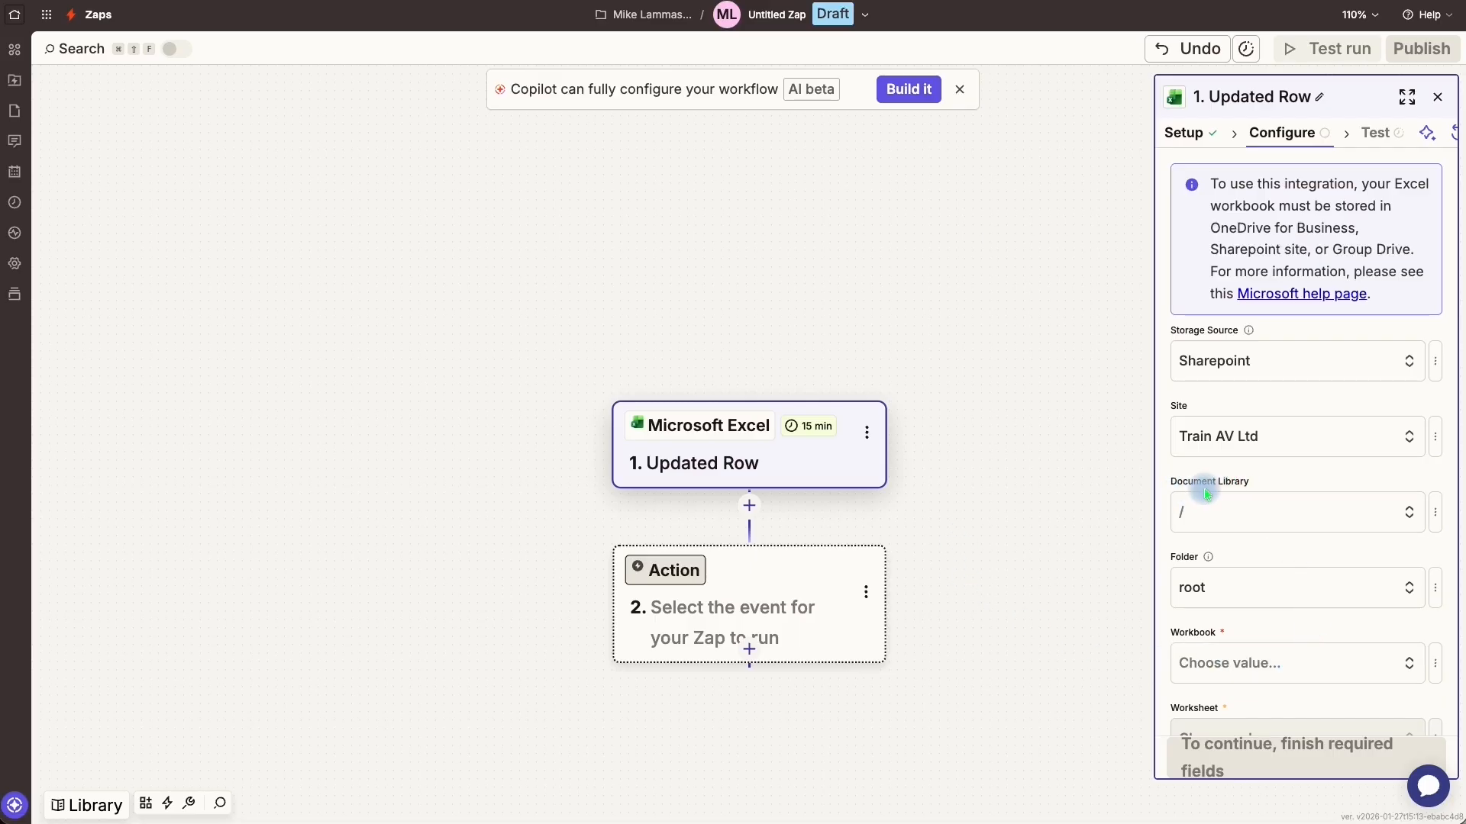
click(1219, 517)
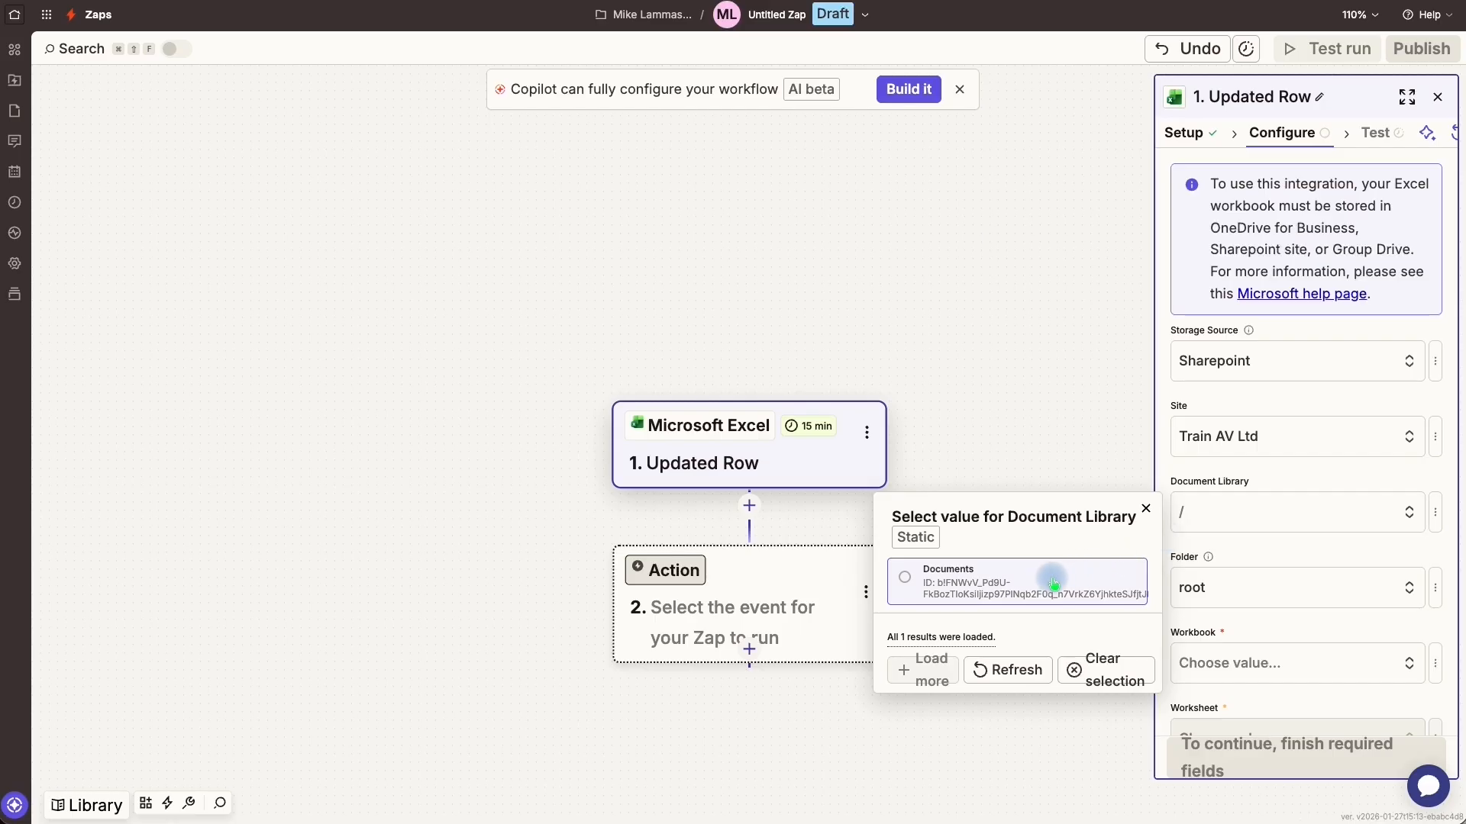
click(1054, 584)
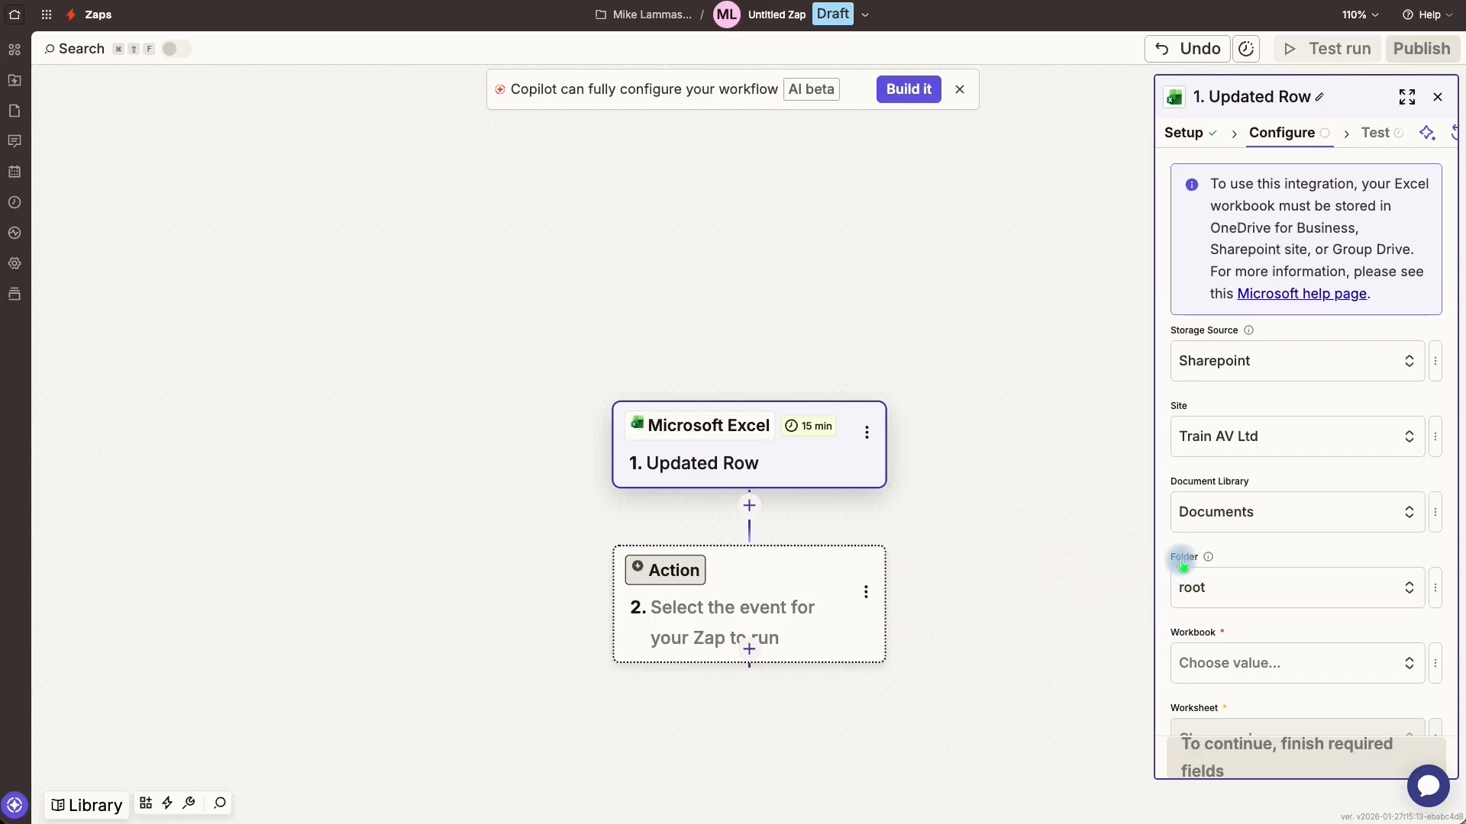
Choose the API folder and its Tables .xlsx workbook for the Excel trigger
click(1205, 588)
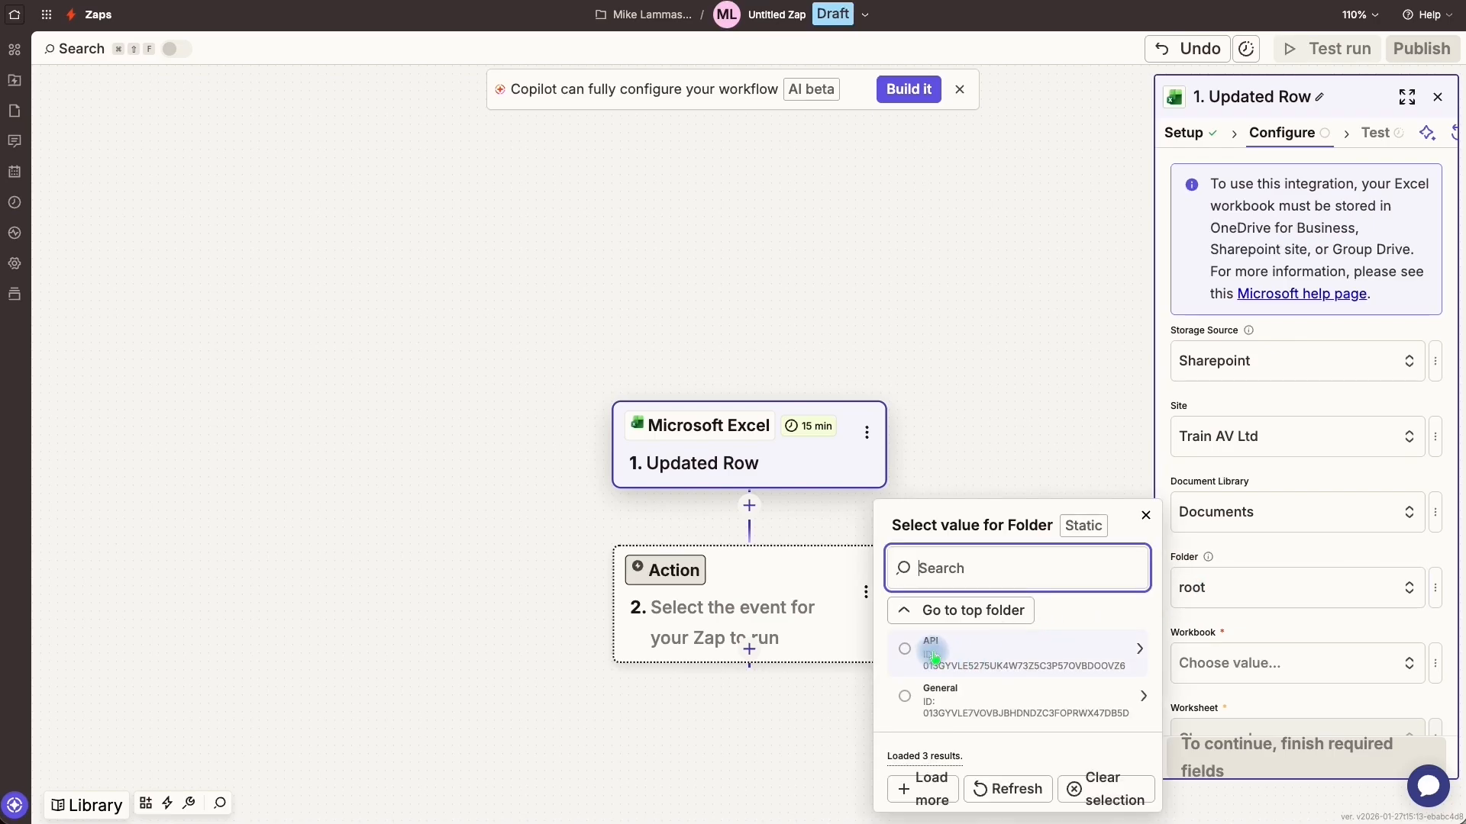
click(951, 651)
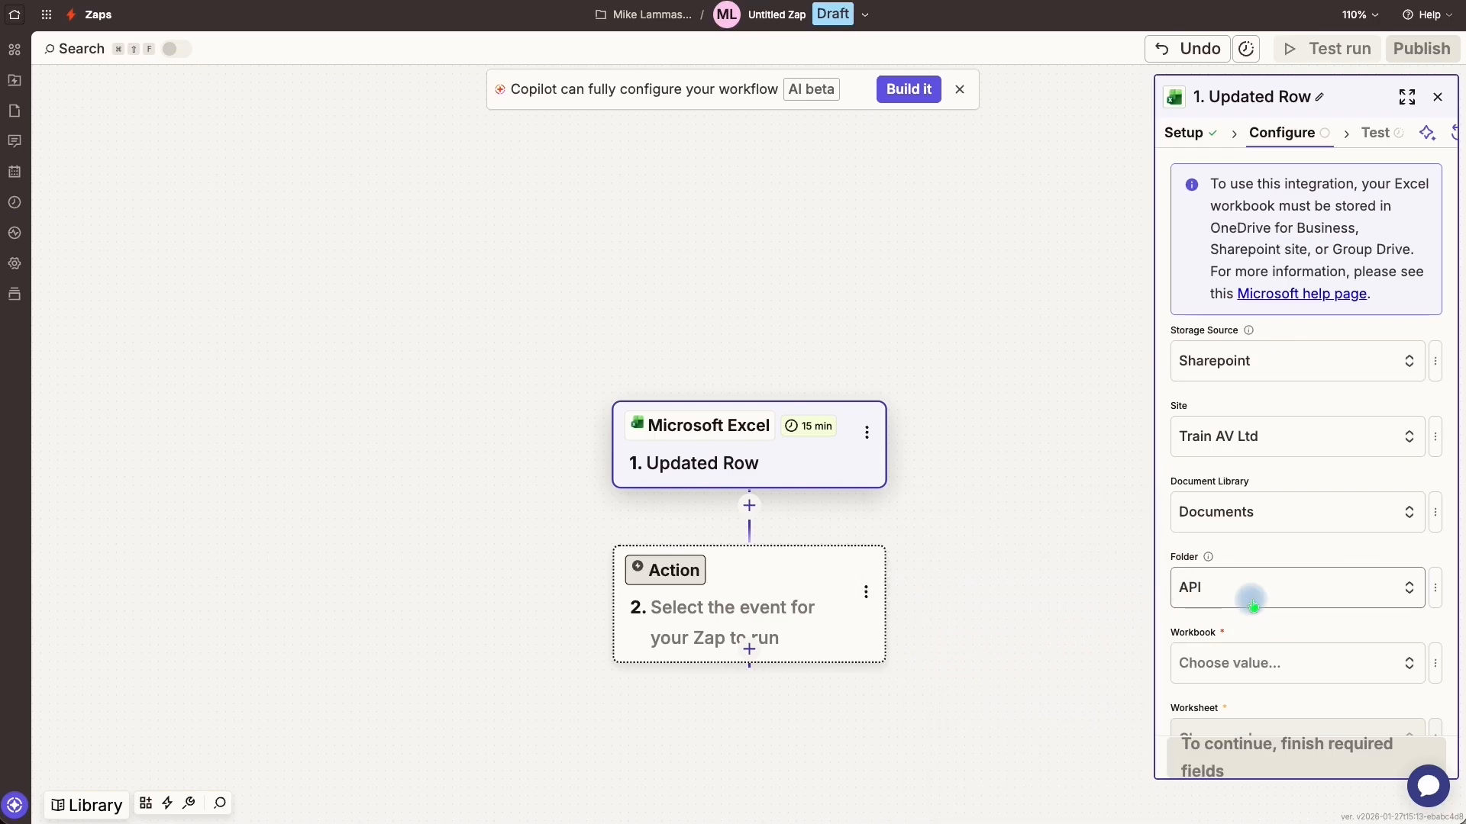
scroll(1252, 599, down, 3)
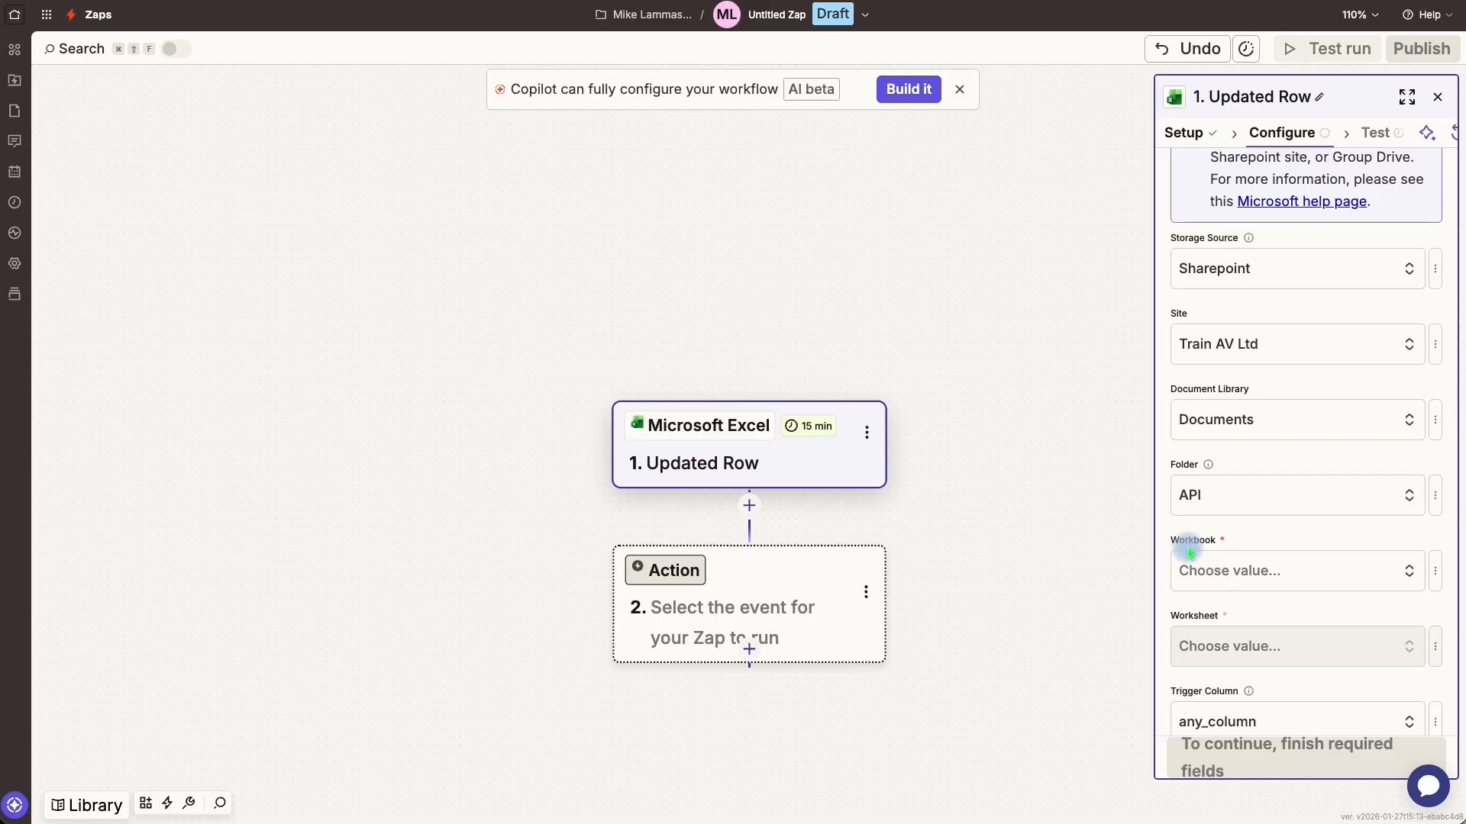
click(1203, 571)
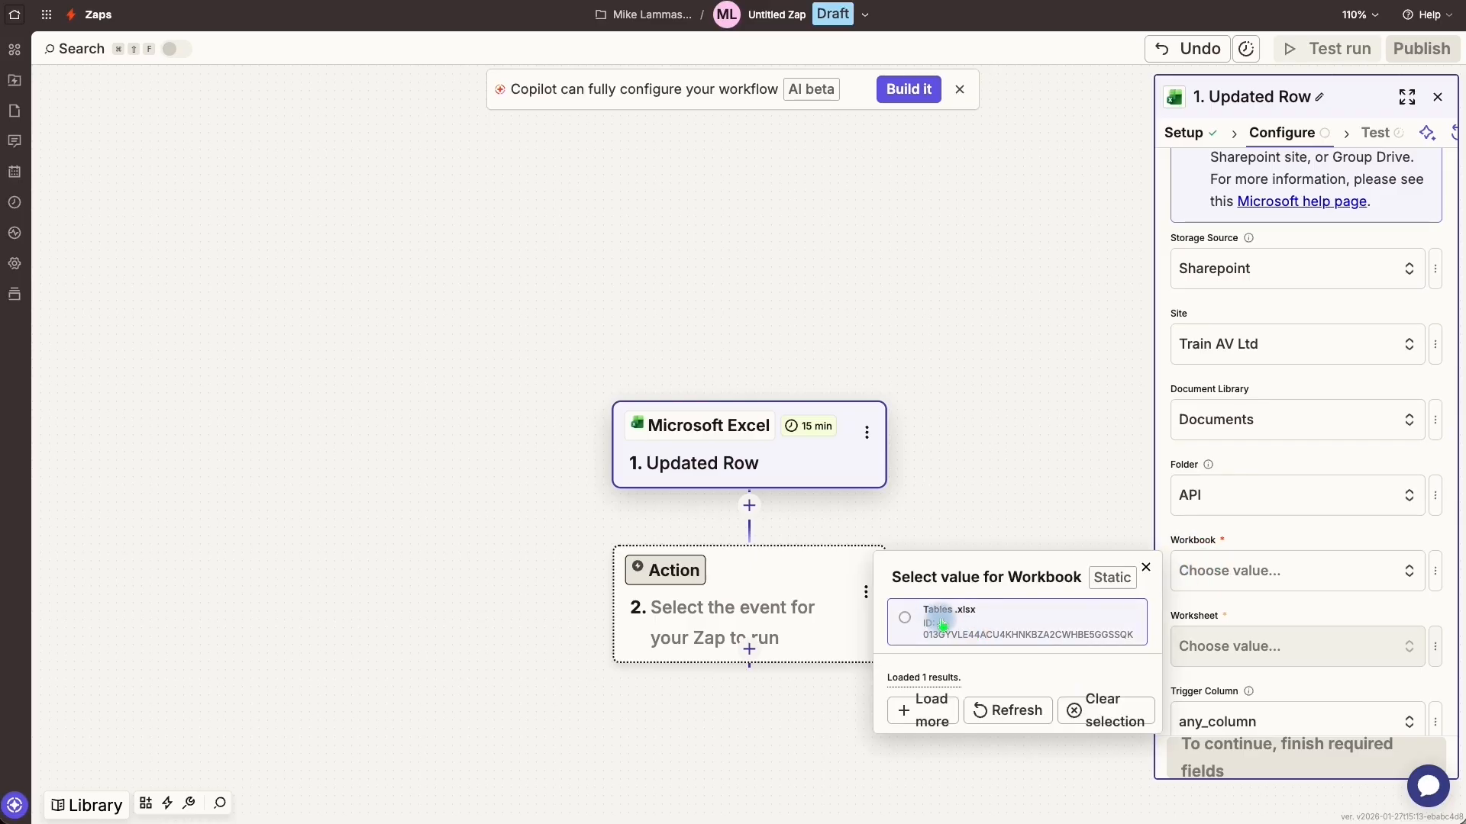
click(937, 620)
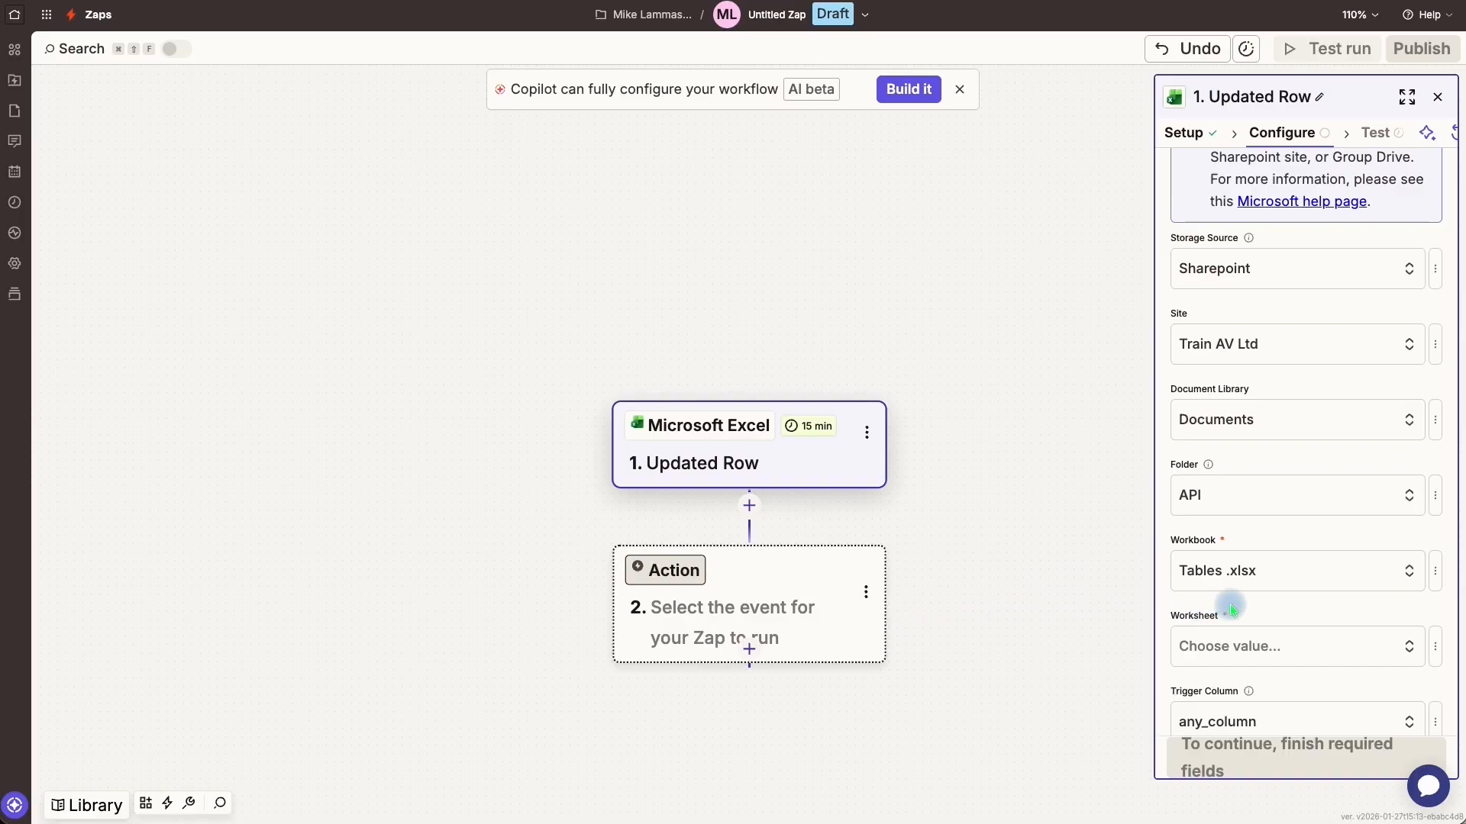
Set the trigger's worksheet to Sheet1 and the trigger column to Tables Available
scroll(1227, 598, down, 1)
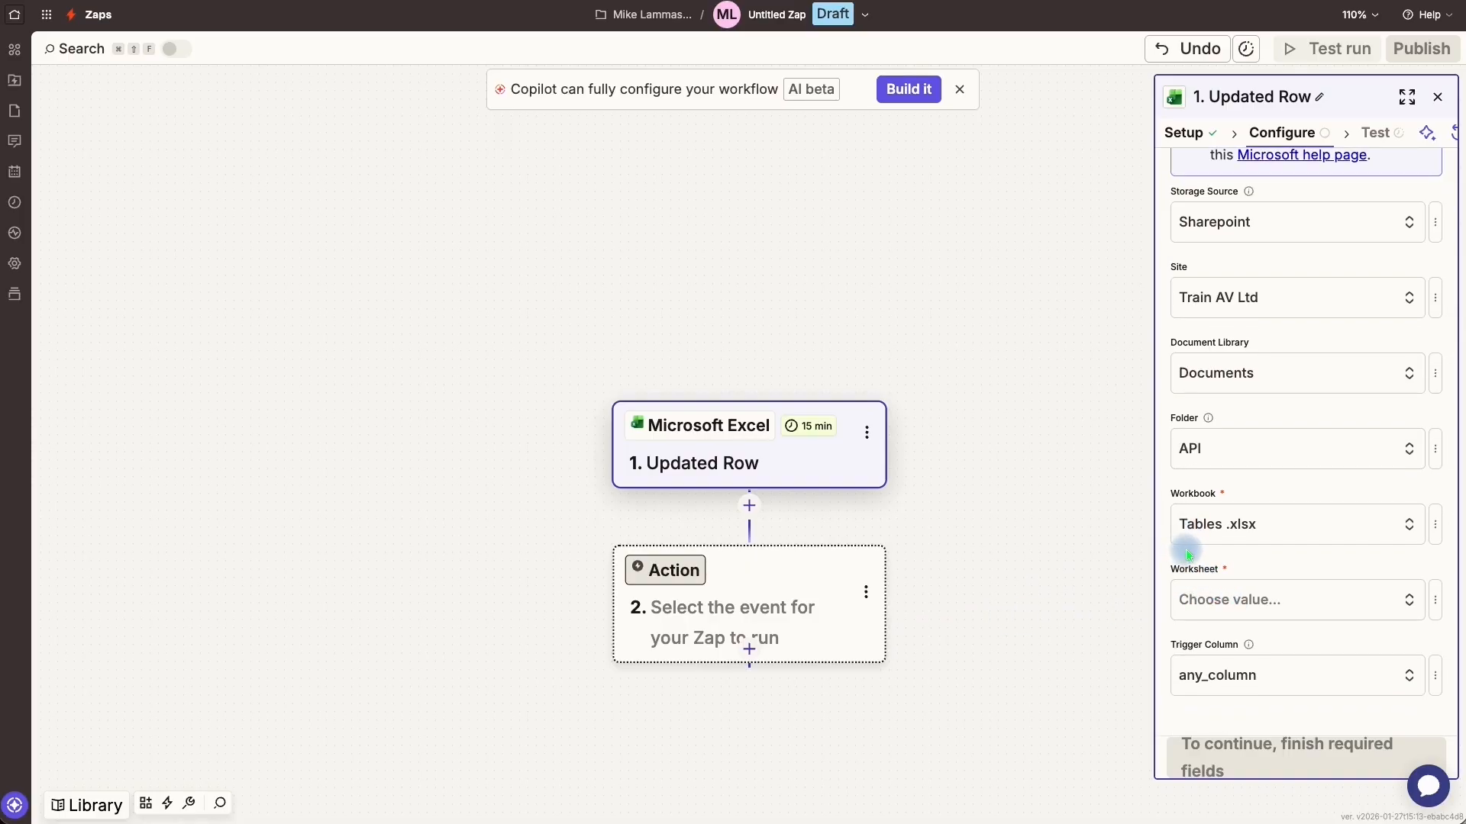
click(1204, 605)
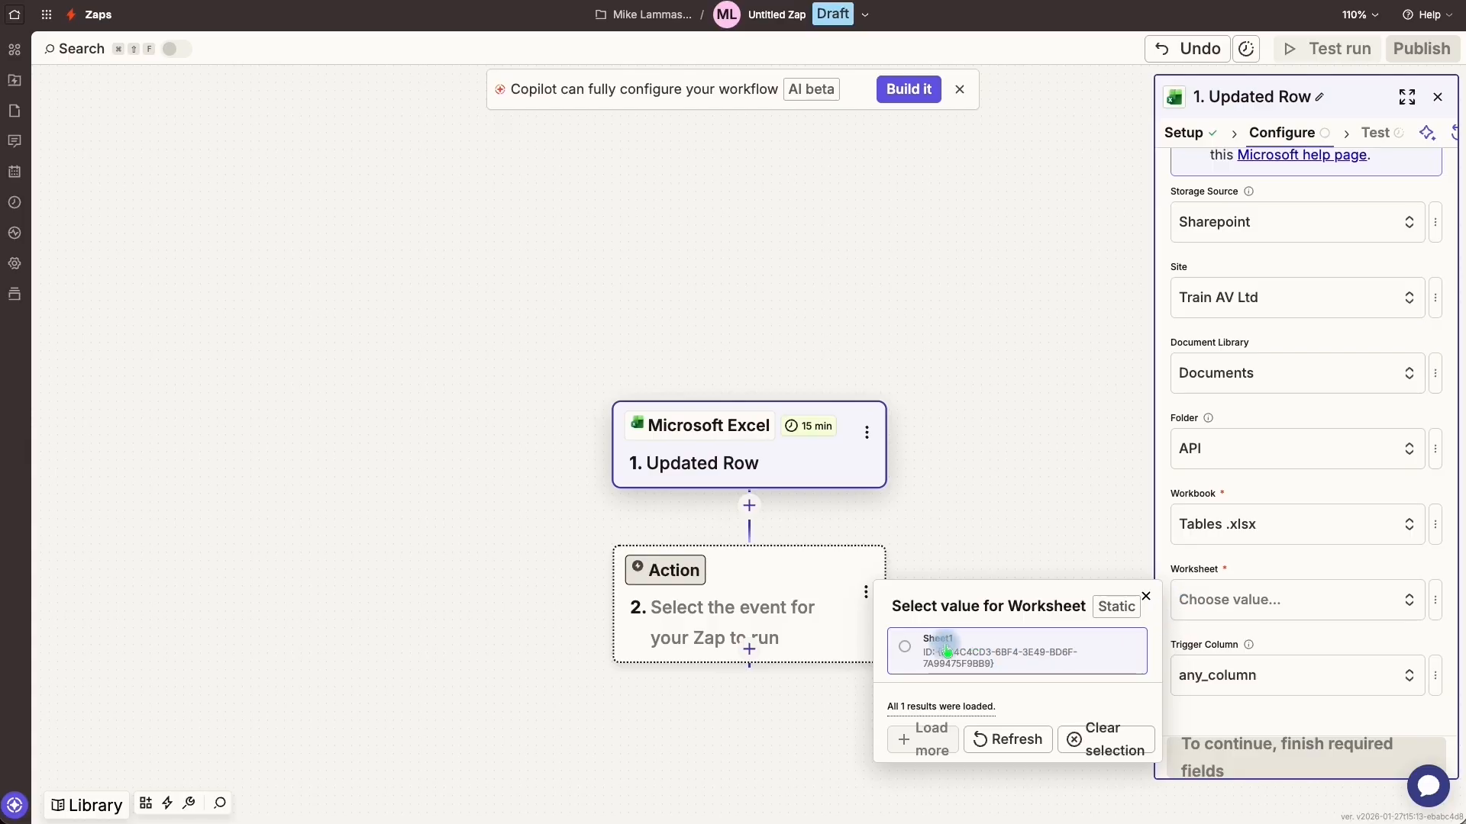
click(964, 653)
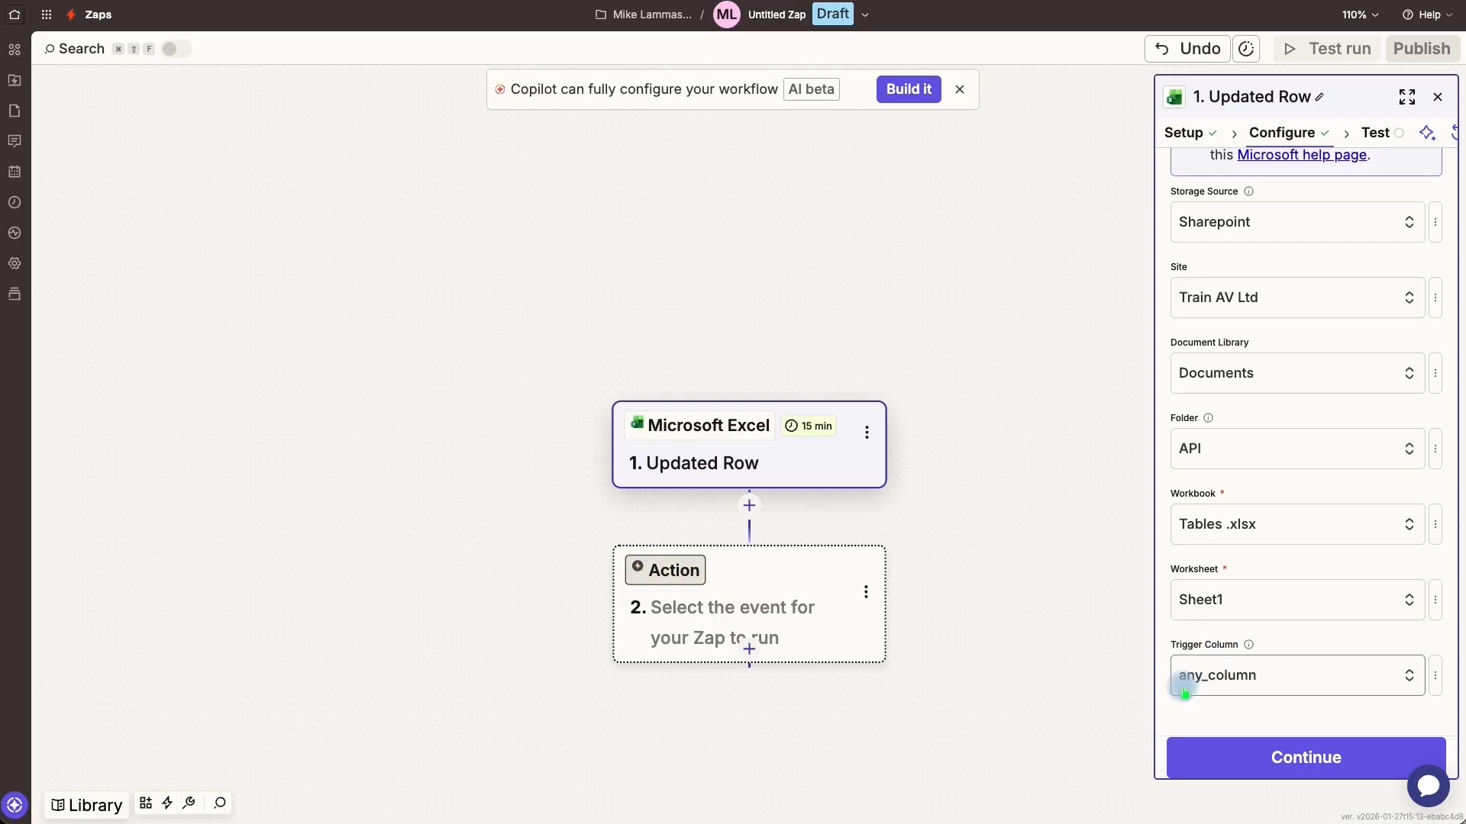
click(1211, 687)
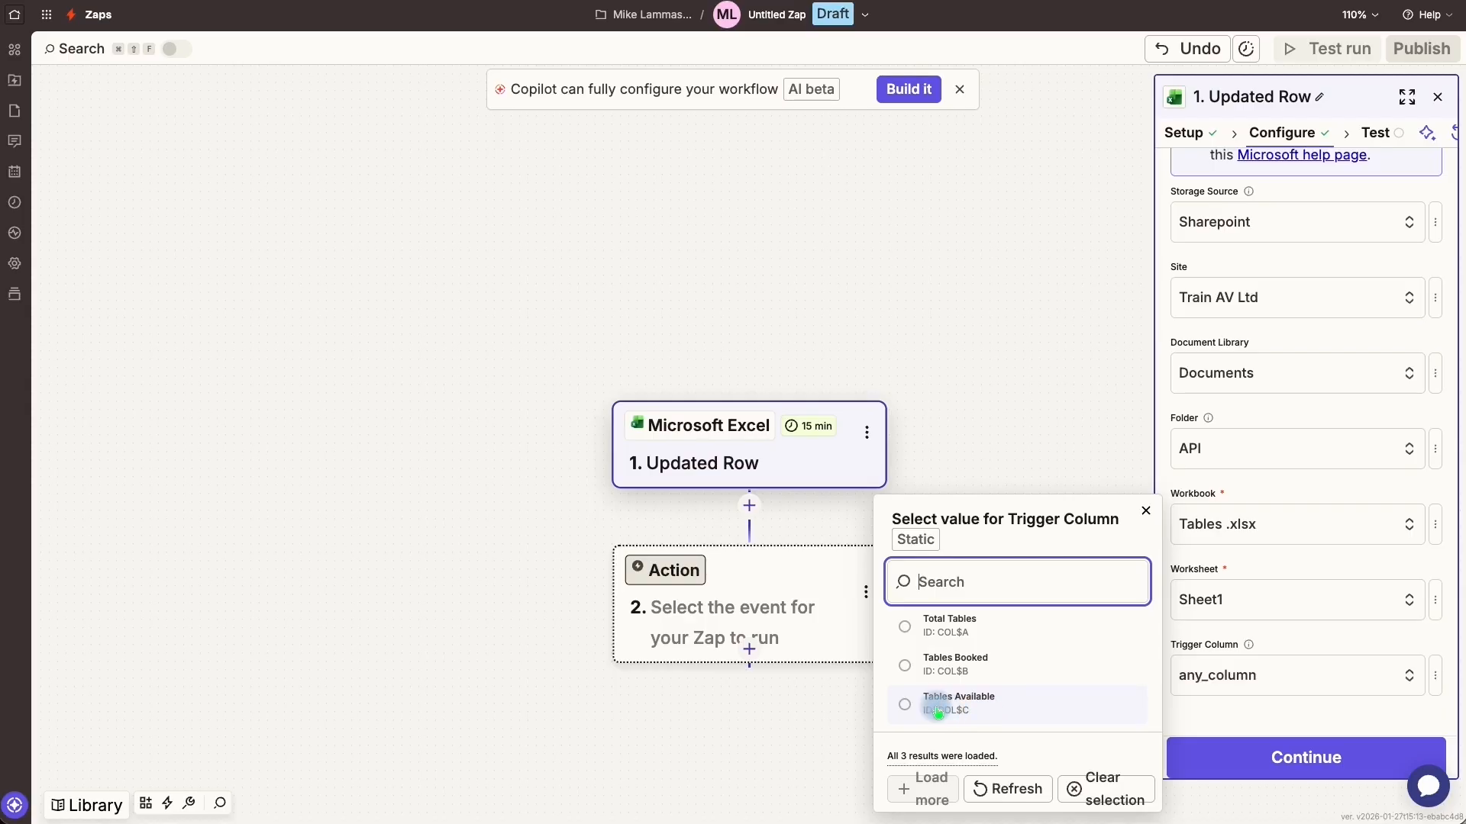
click(934, 704)
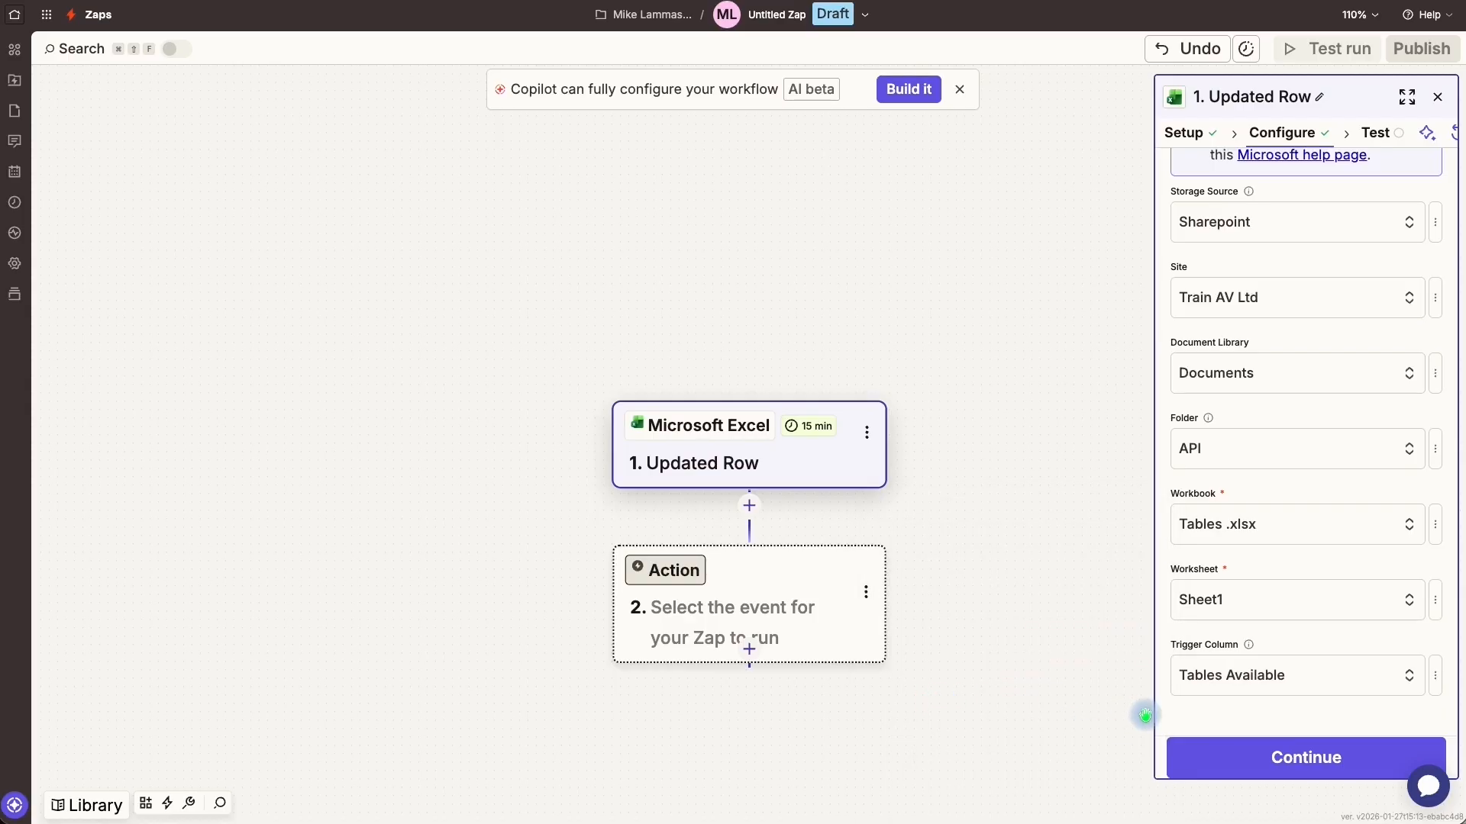
Continue to the test stage and test the Updated Row trigger to pull sample records
click(1261, 772)
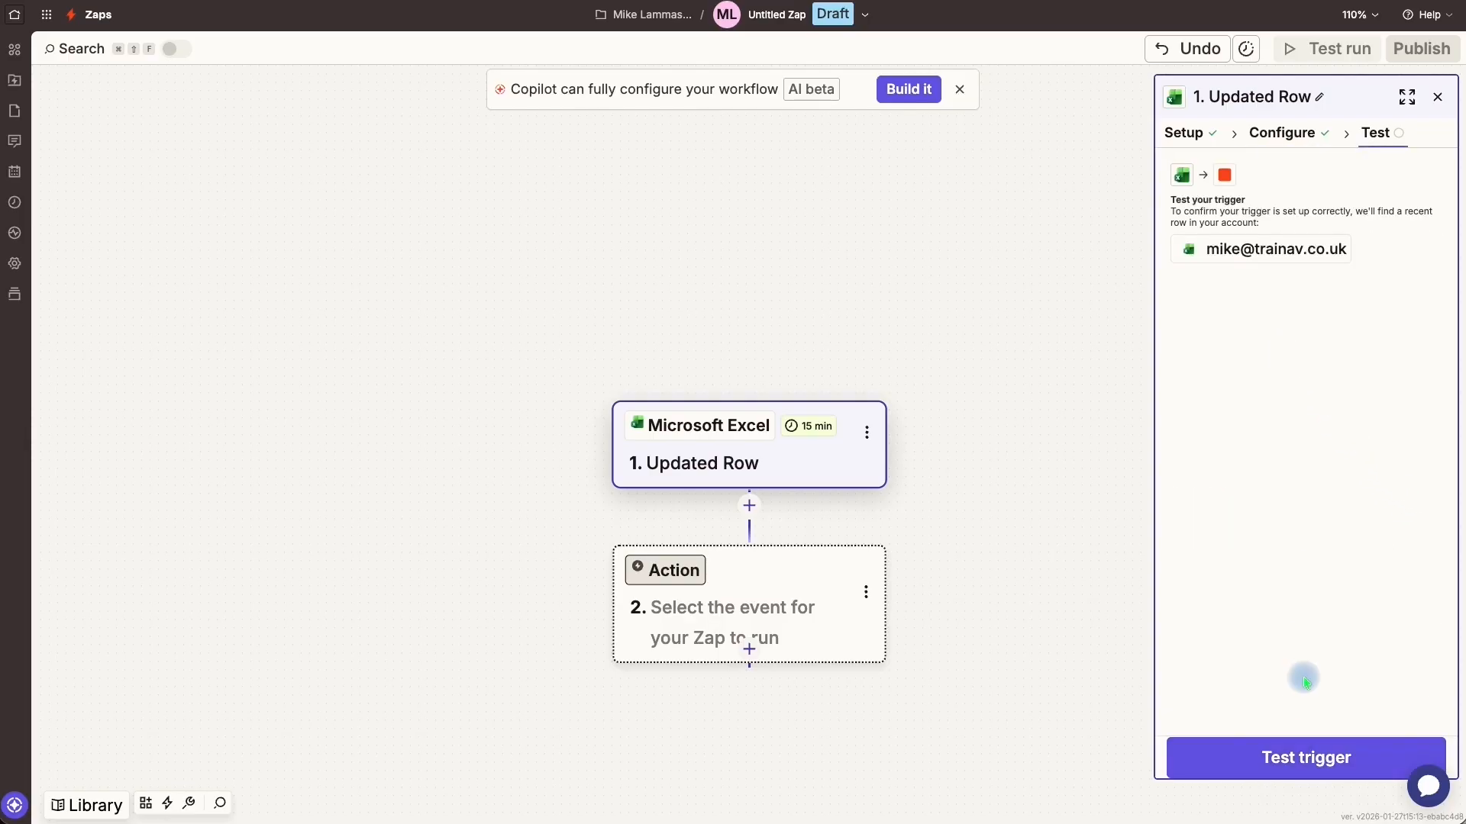
click(1315, 760)
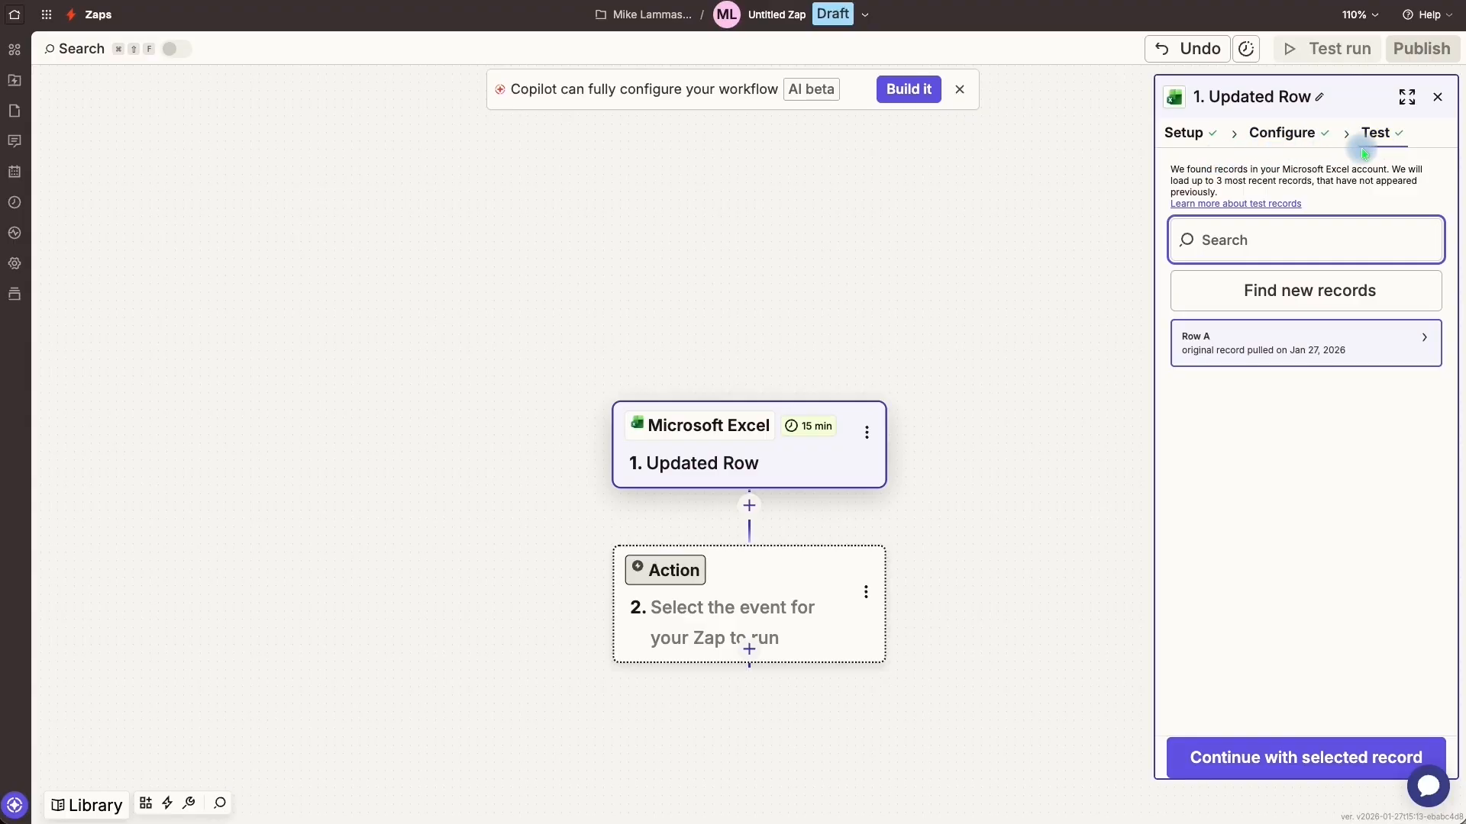
Continue with the selected record and set the action to NoviSign Digital Signage with the Publish Message event
click(1248, 764)
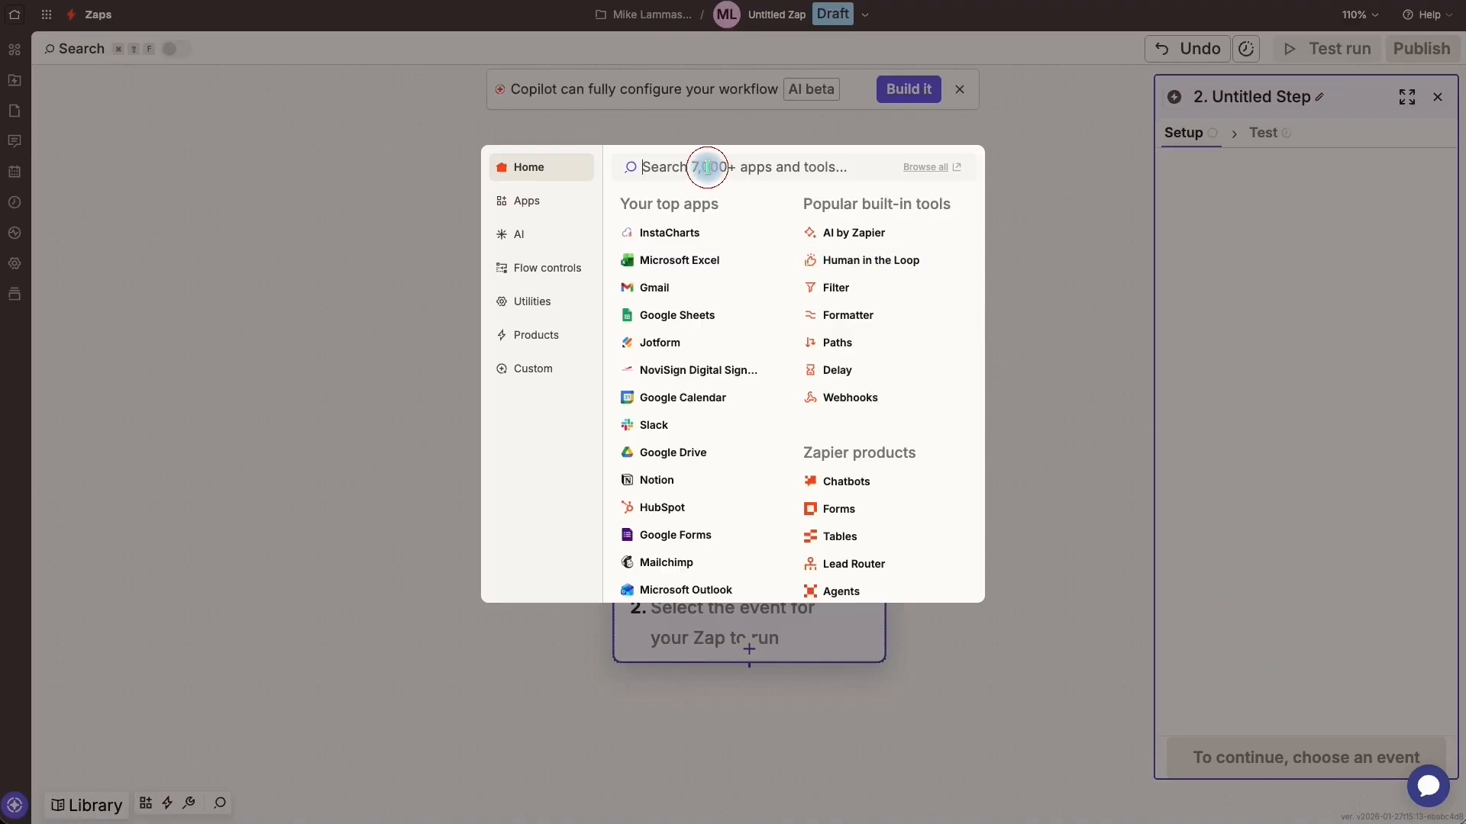
text(novis)
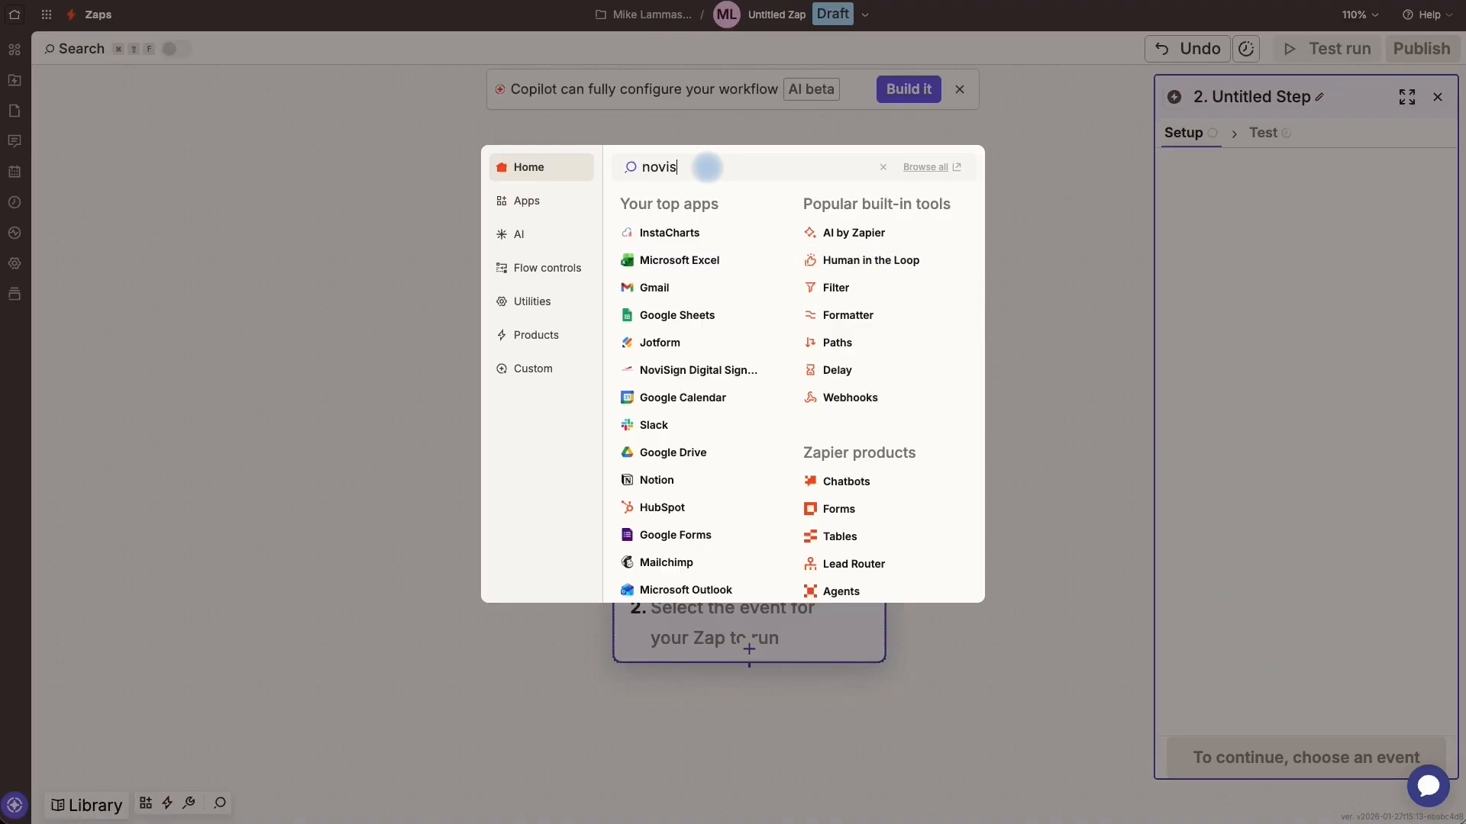
text(ign)
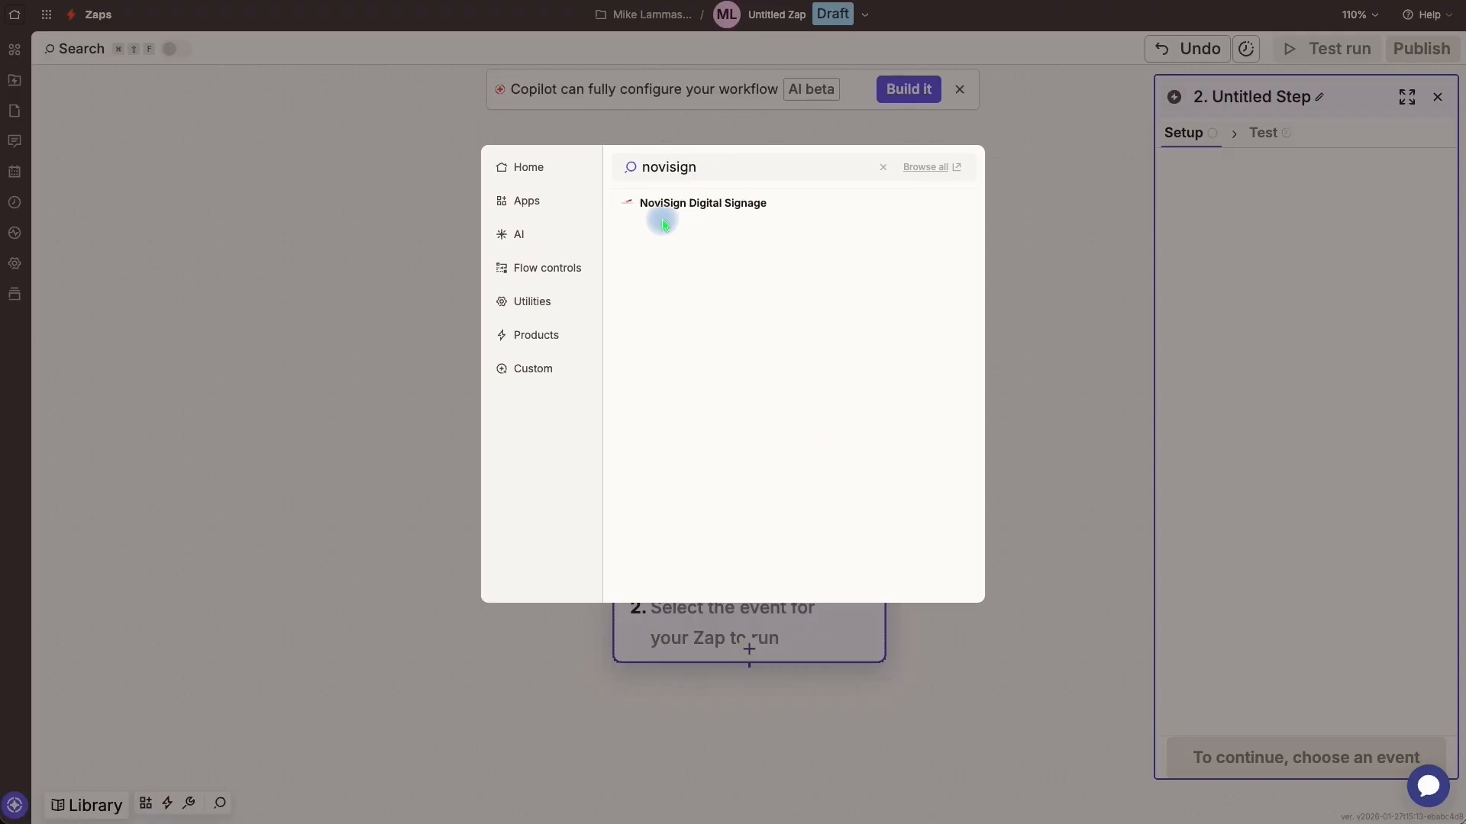
click(729, 204)
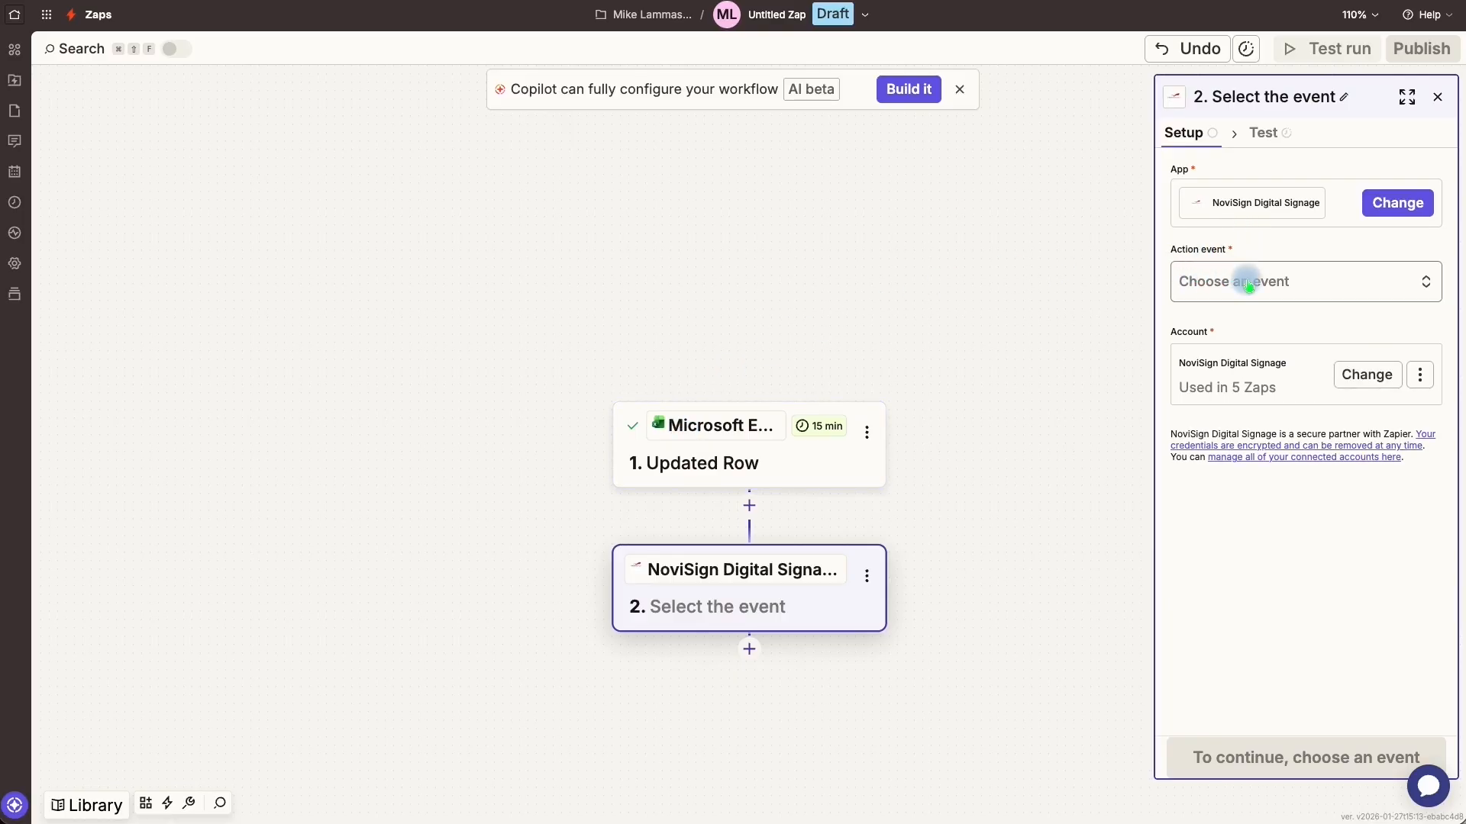
click(1234, 281)
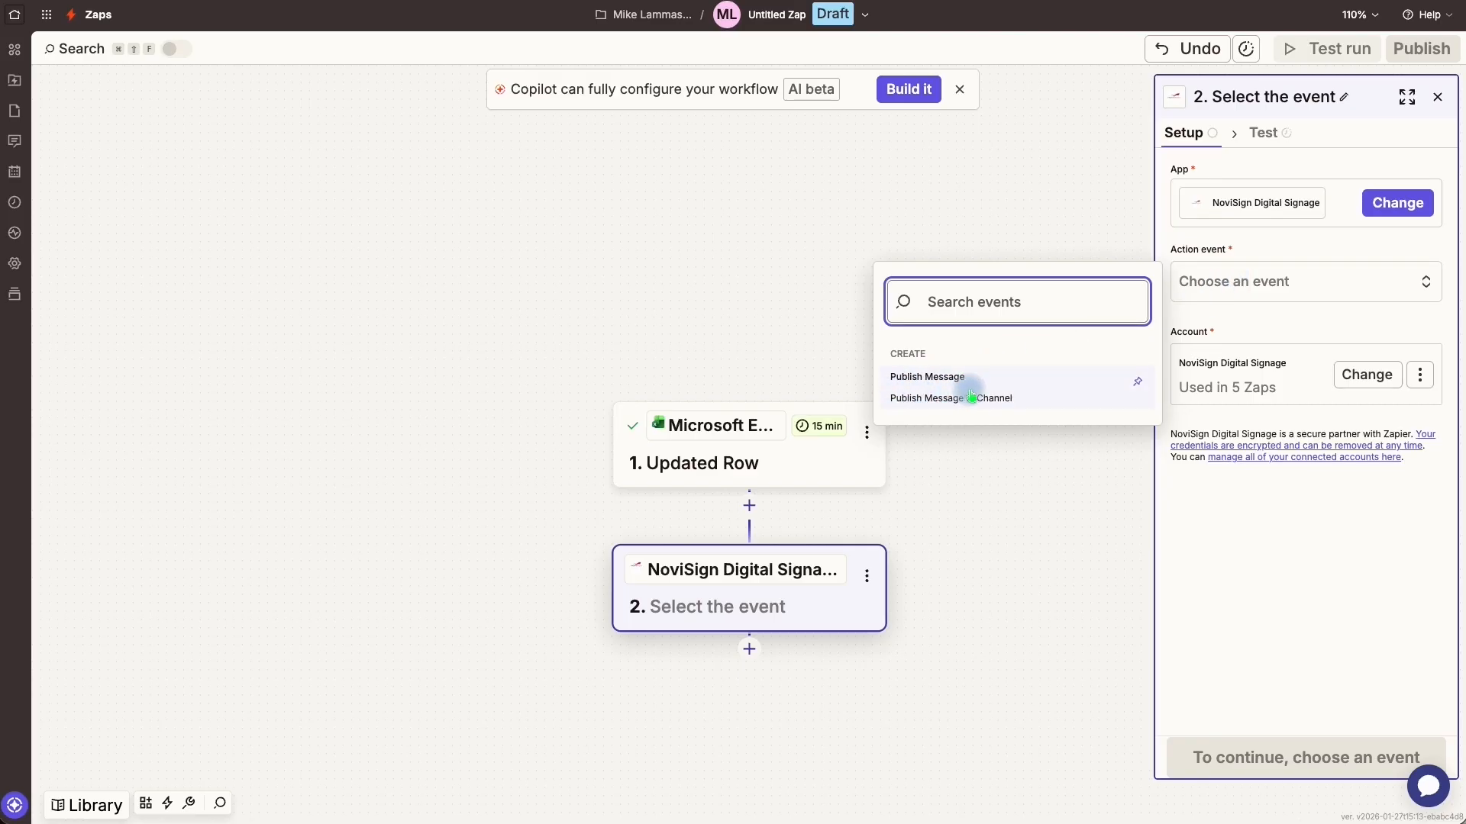
click(1014, 393)
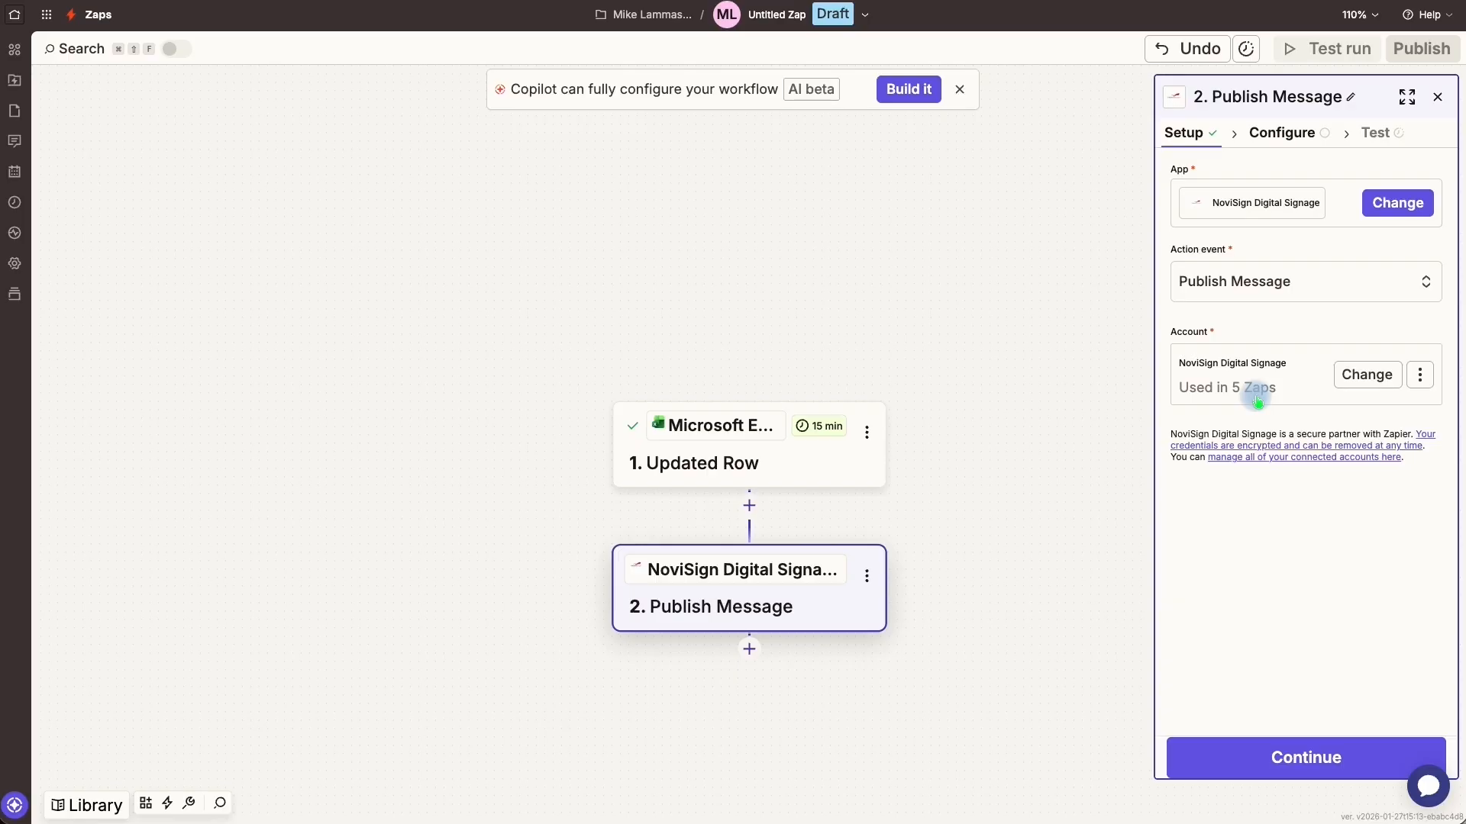
click(1358, 381)
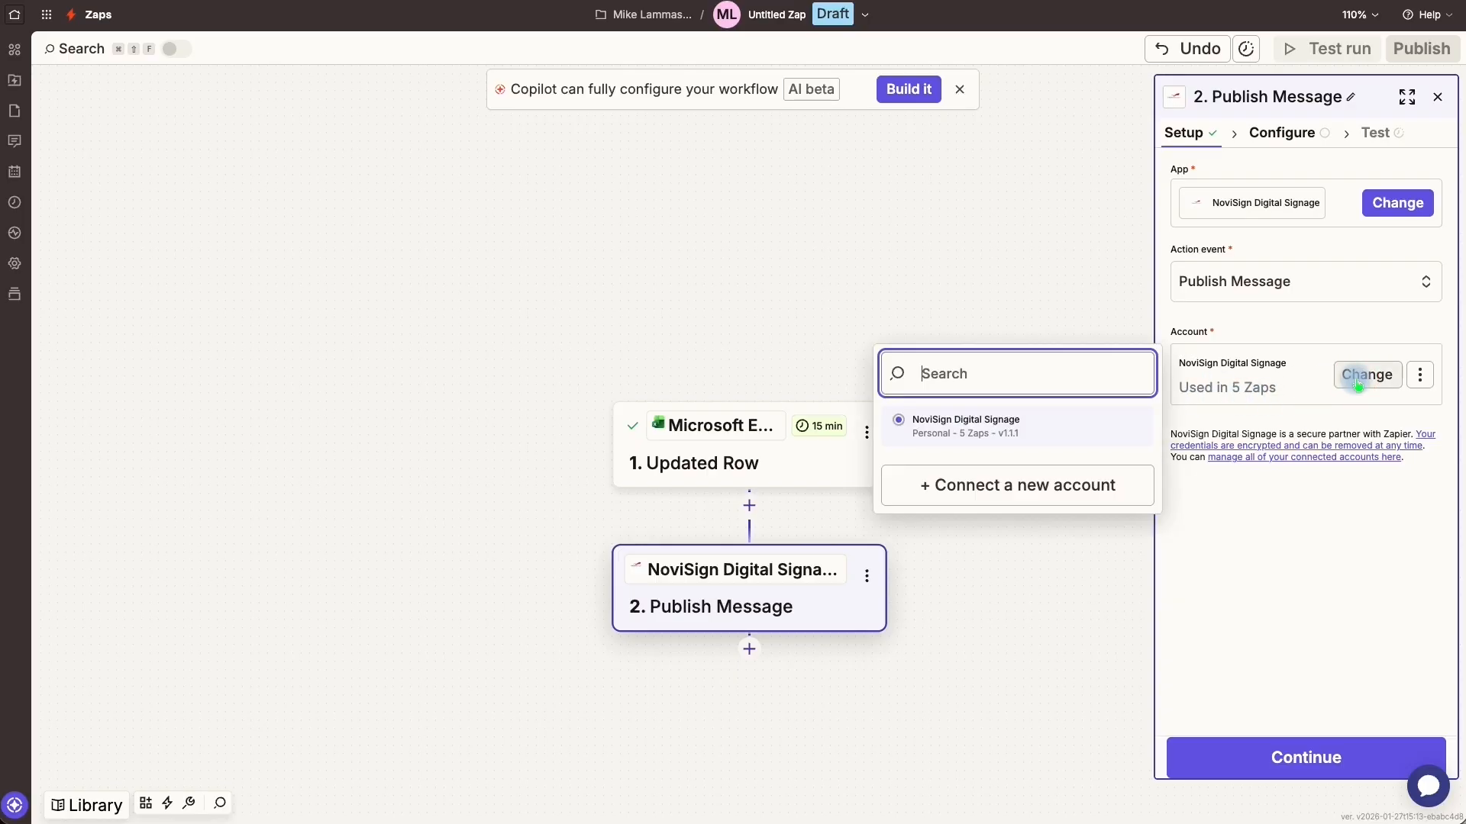
click(1014, 481)
drag(190, 0, 920, 158)
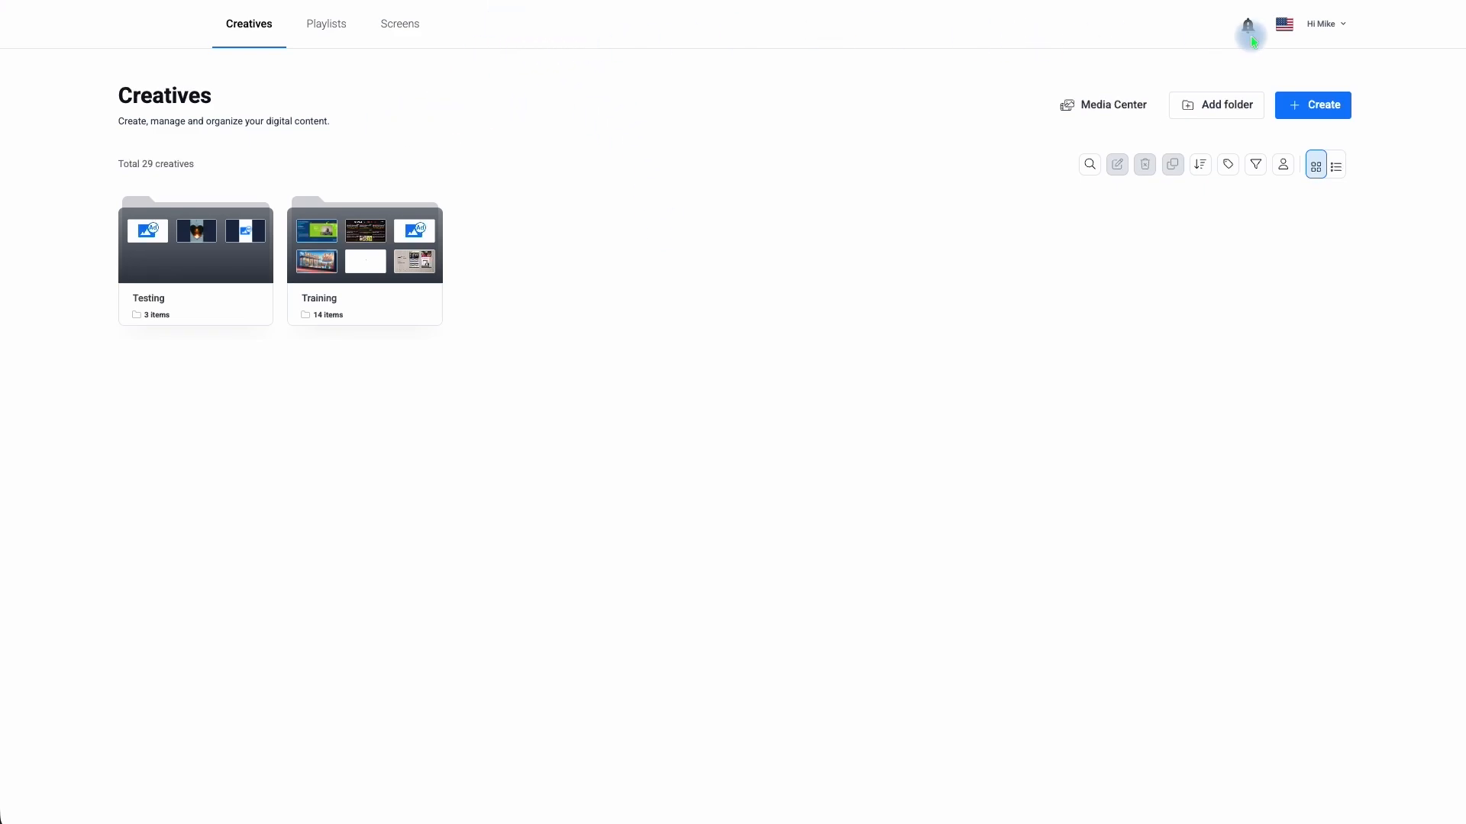
Switch to NoviSign Studio and copy the unique API key from the account settings
click(1320, 29)
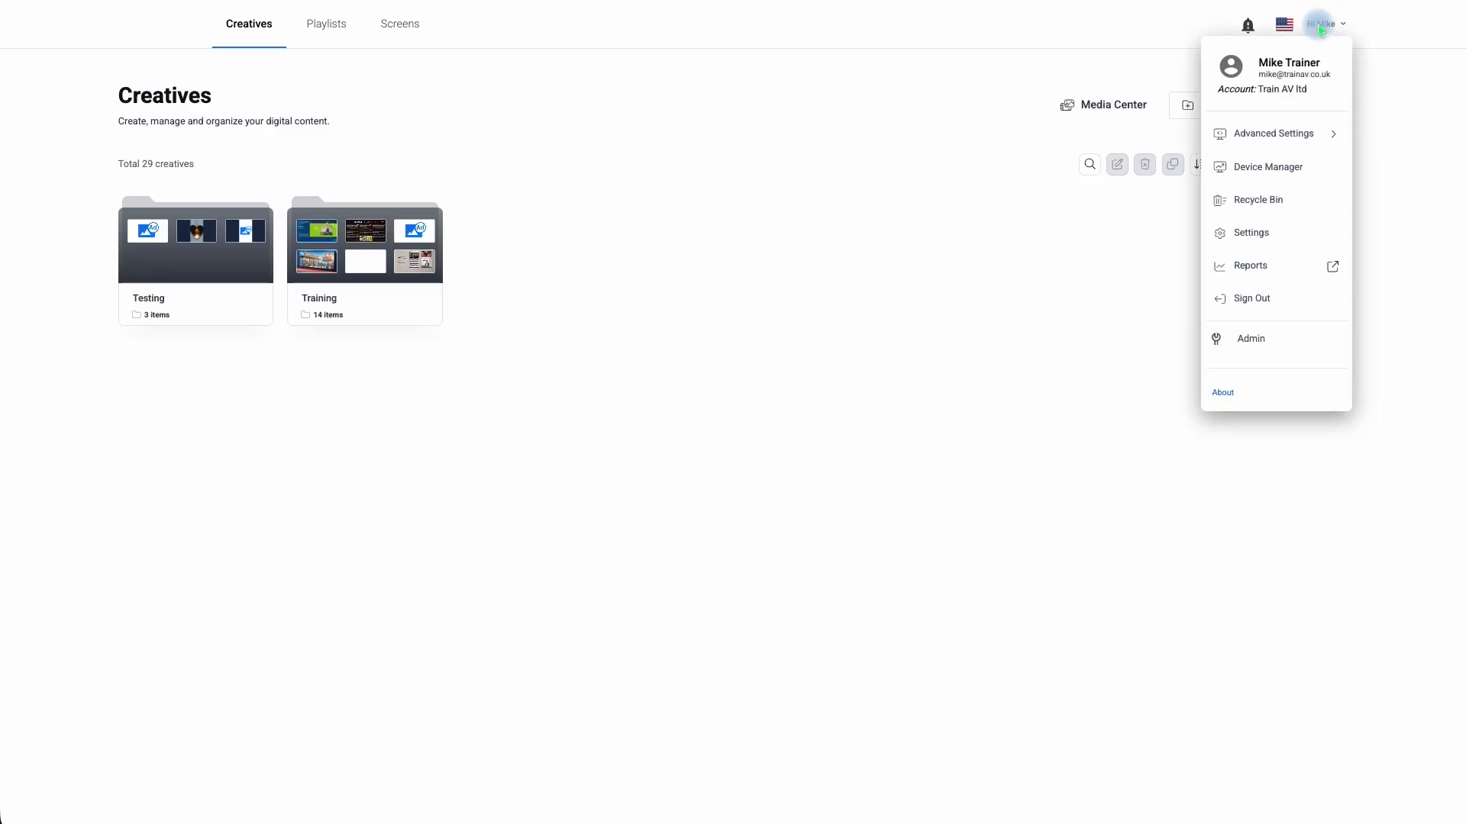
click(1250, 232)
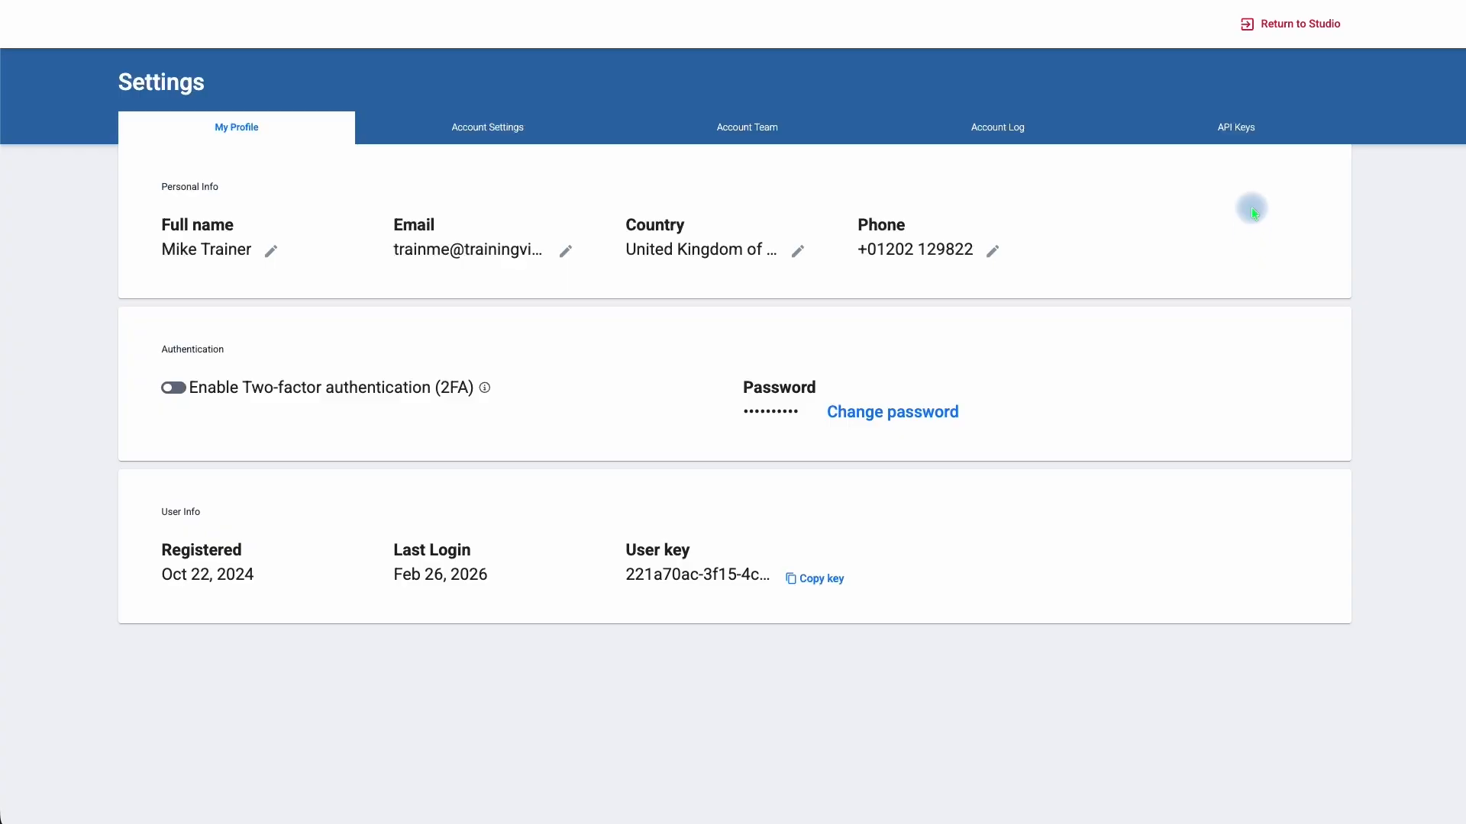
click(1235, 136)
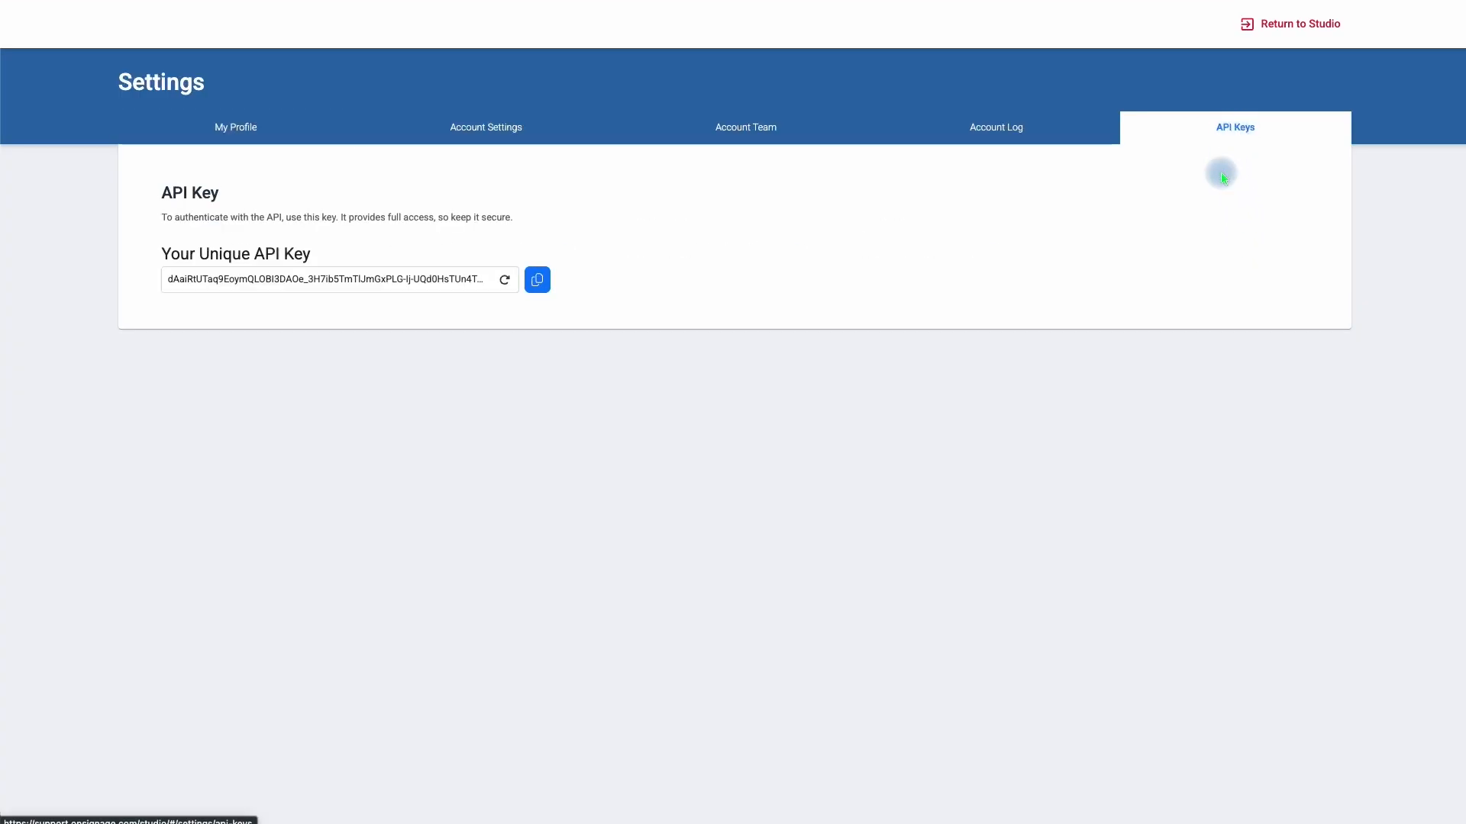
click(538, 282)
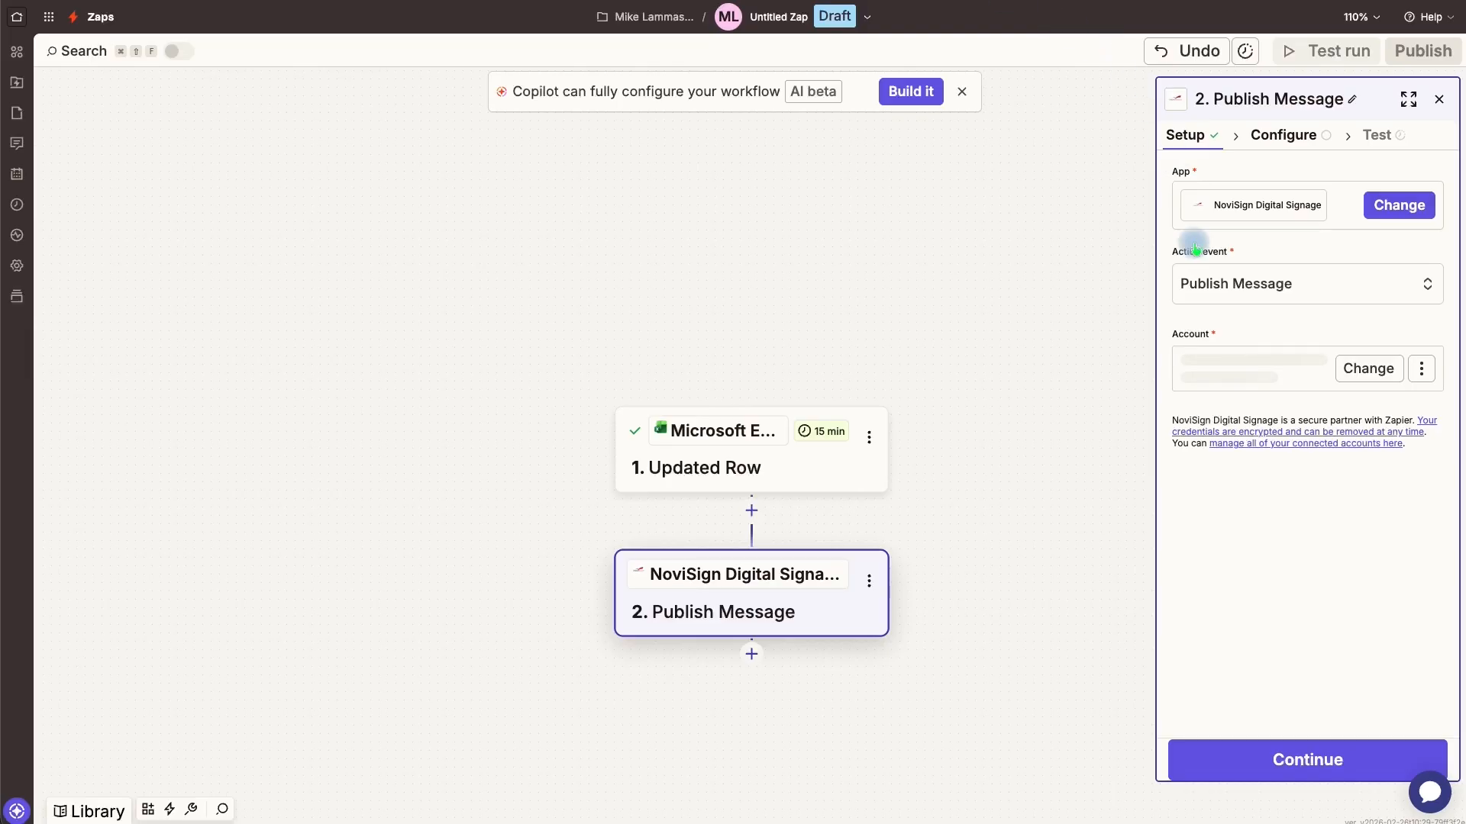
Switch back to Zapier and connect a new NoviSign Digital Signage account by pasting the API key and authorising access
click(1353, 367)
click(1000, 496)
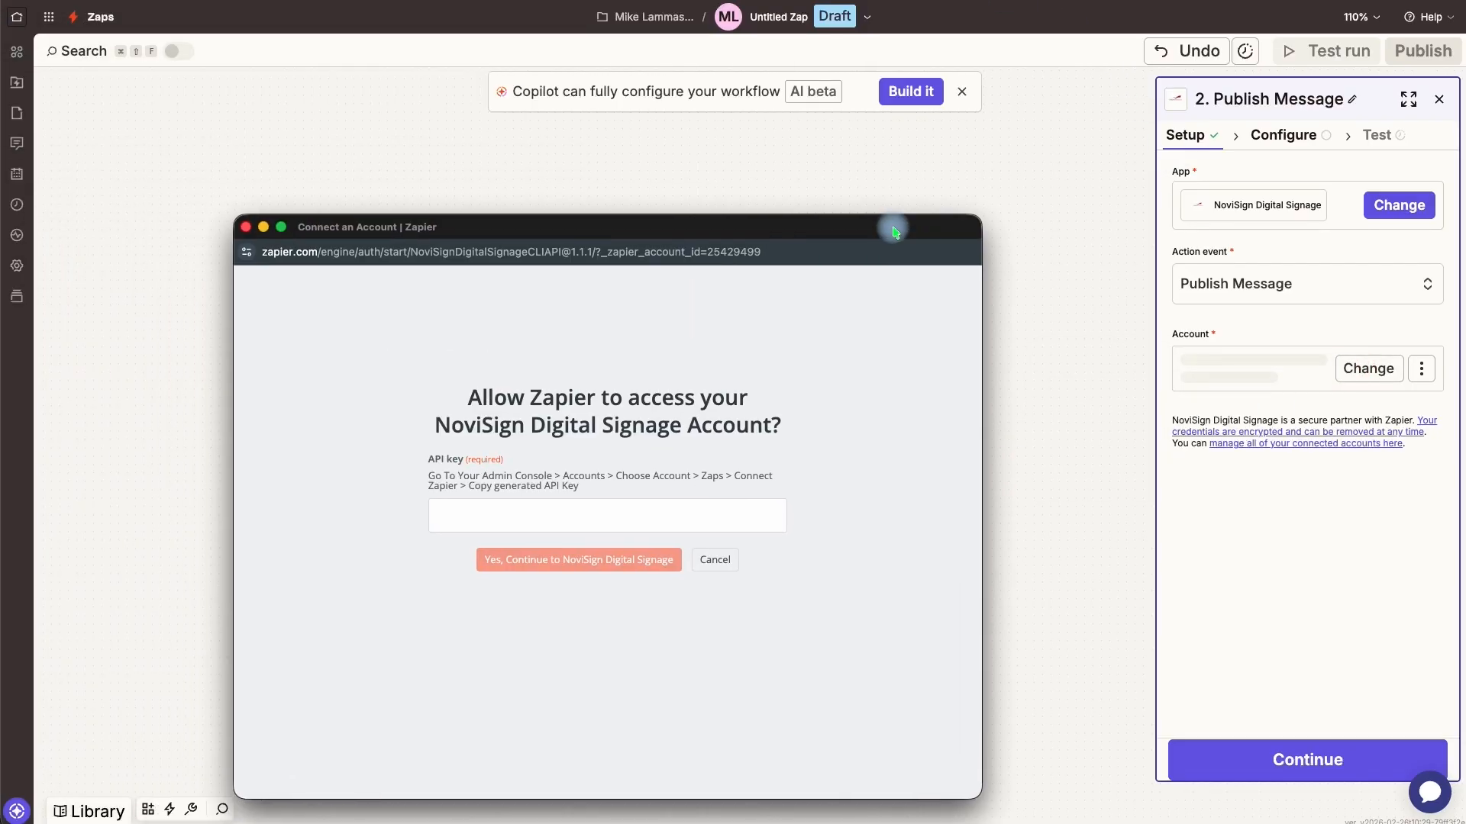
drag(890, 229, 952, 173)
click(626, 453)
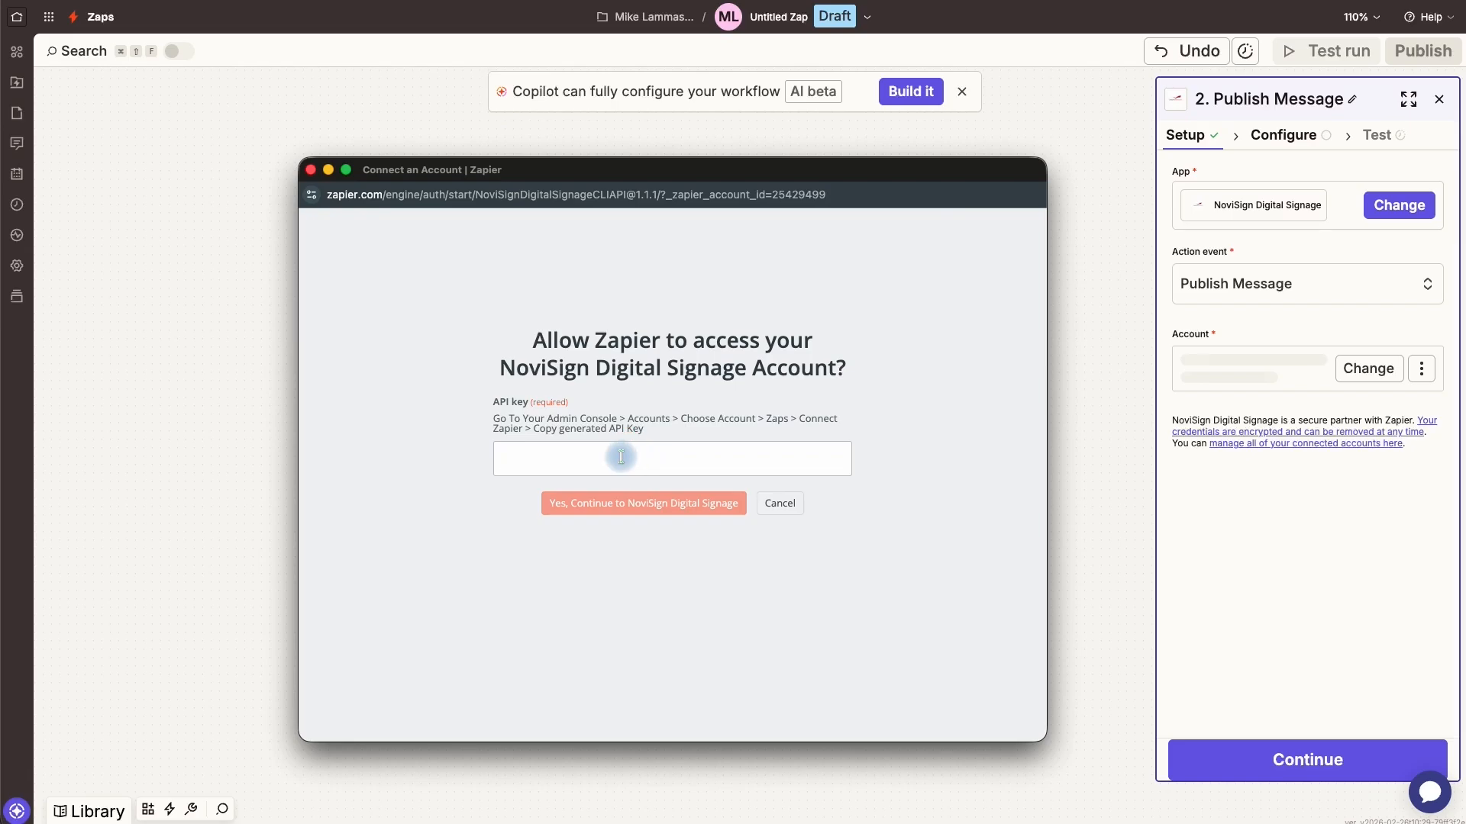
key(super+v)
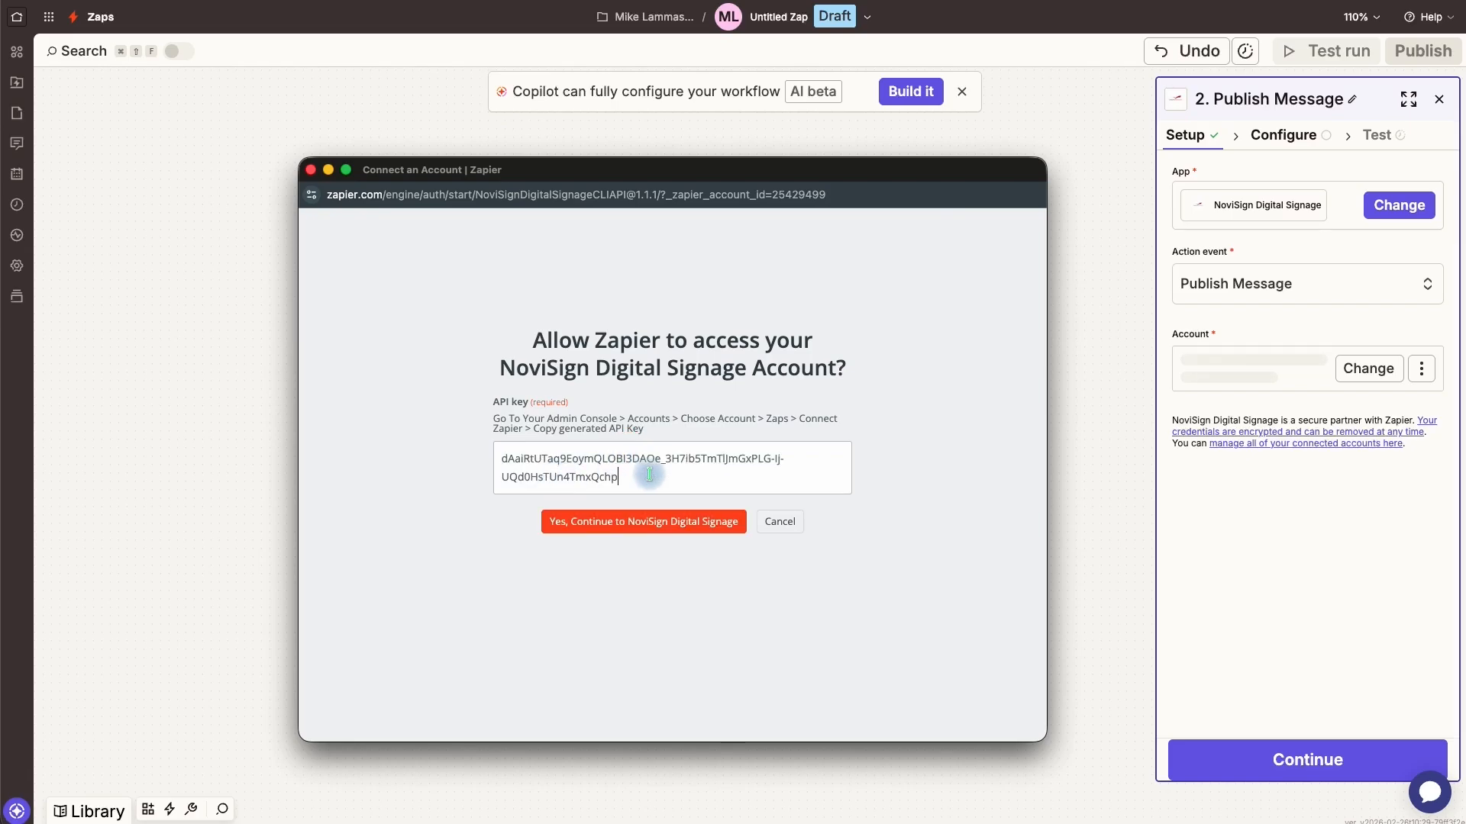
click(643, 522)
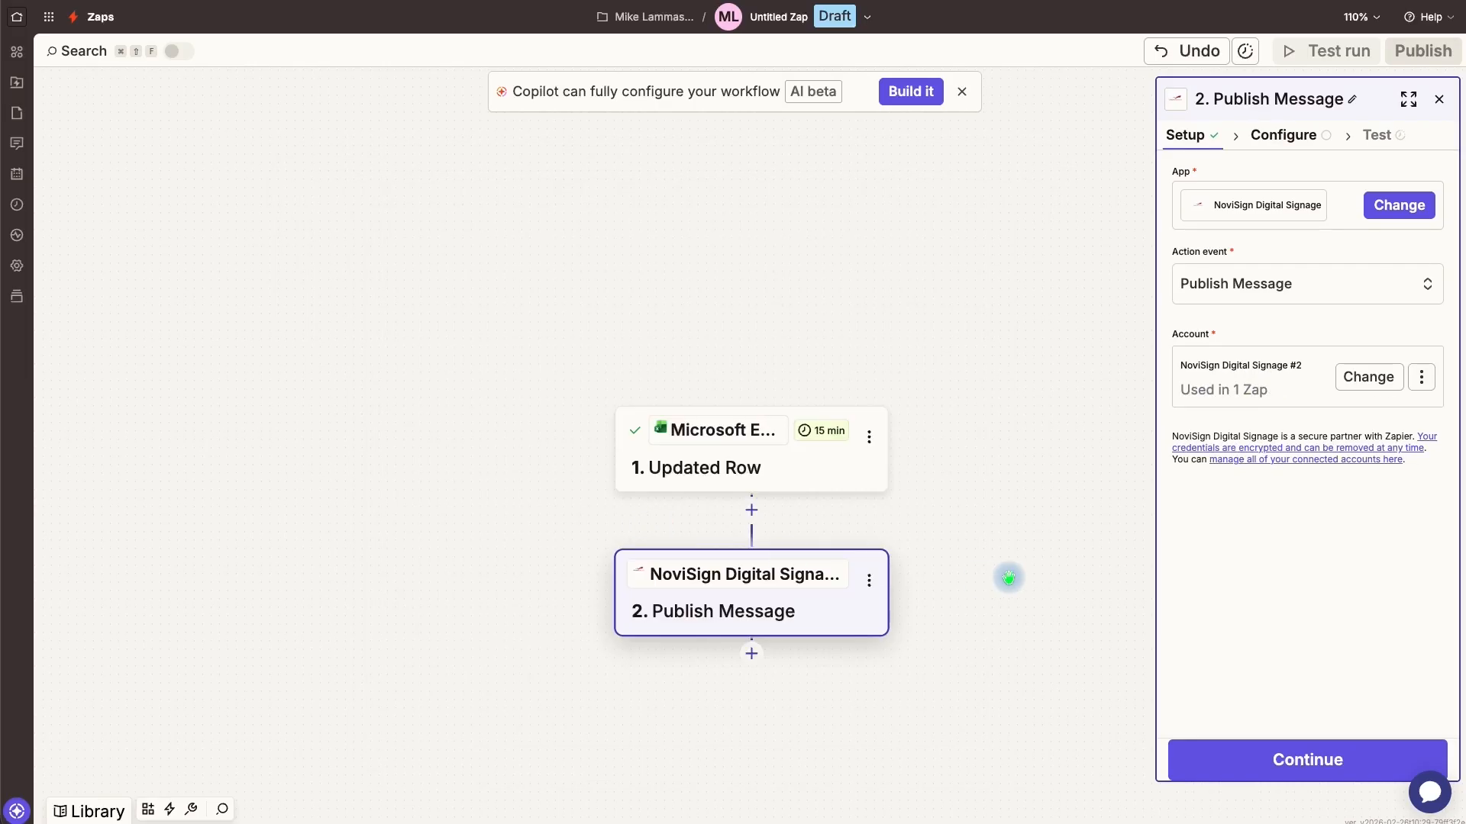
Continue to configuring the Publish Message action and set its channel name to Tables
click(1298, 748)
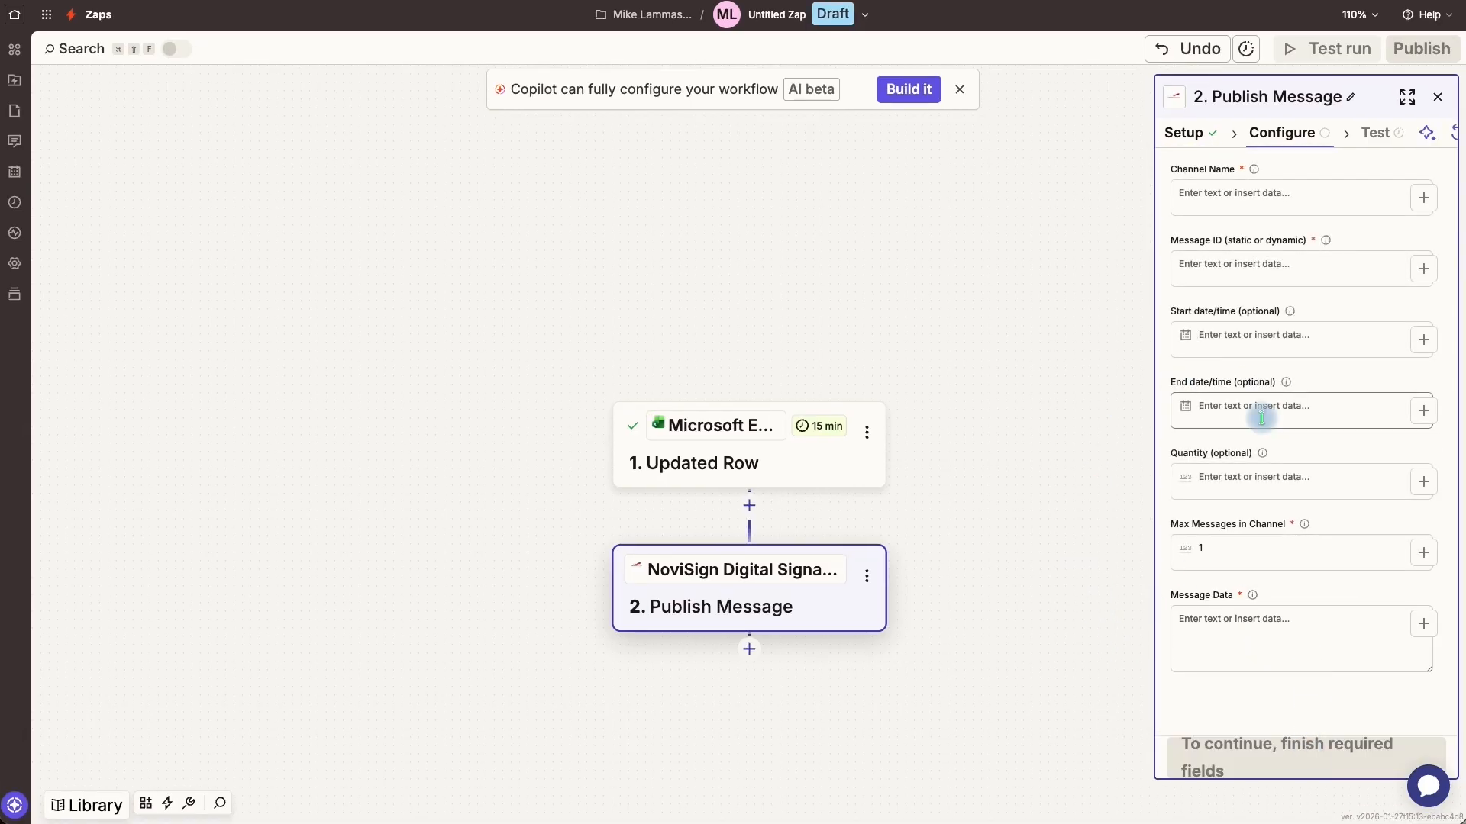
click(1196, 196)
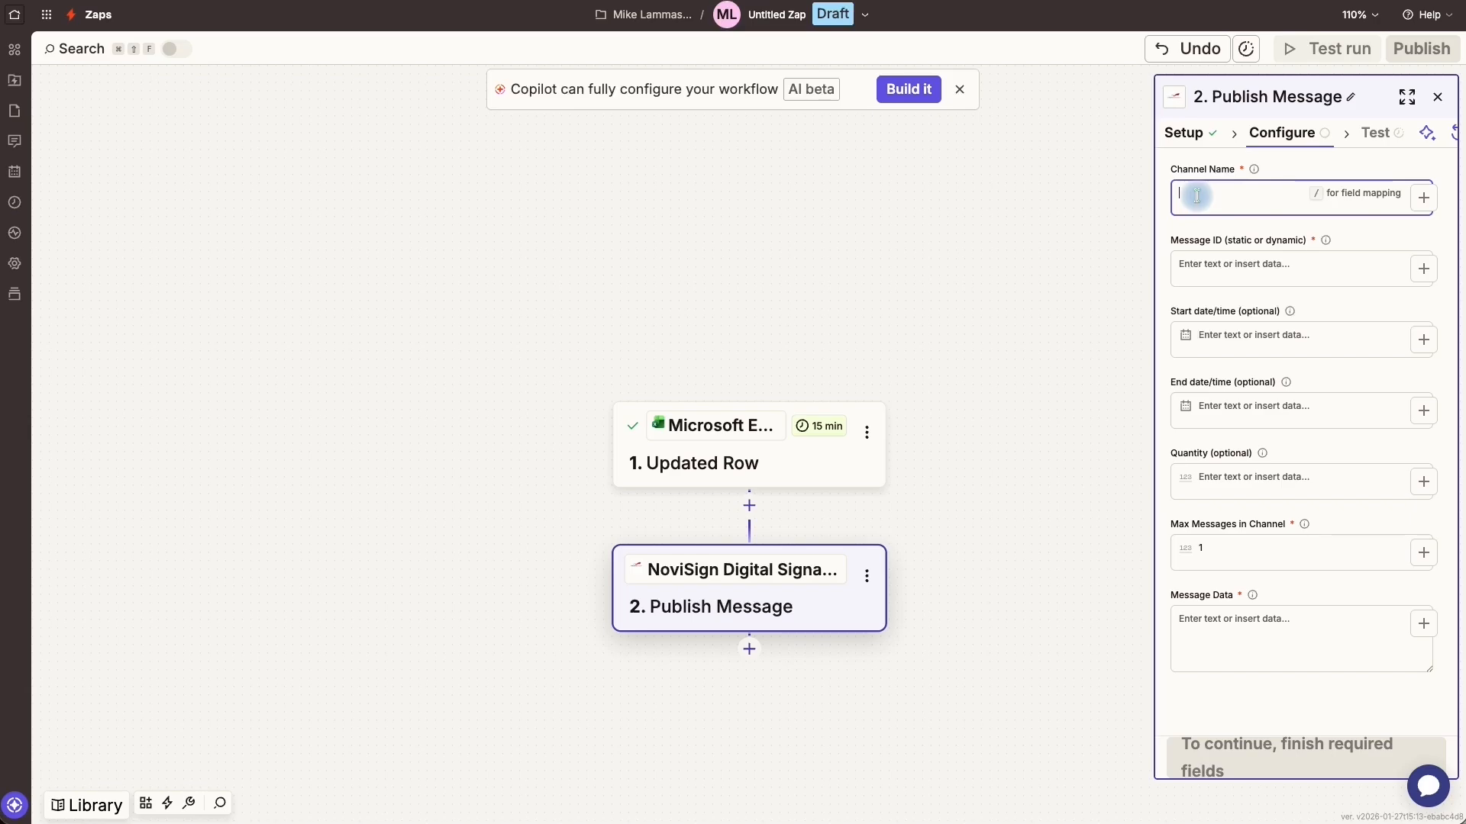
text(Tables)
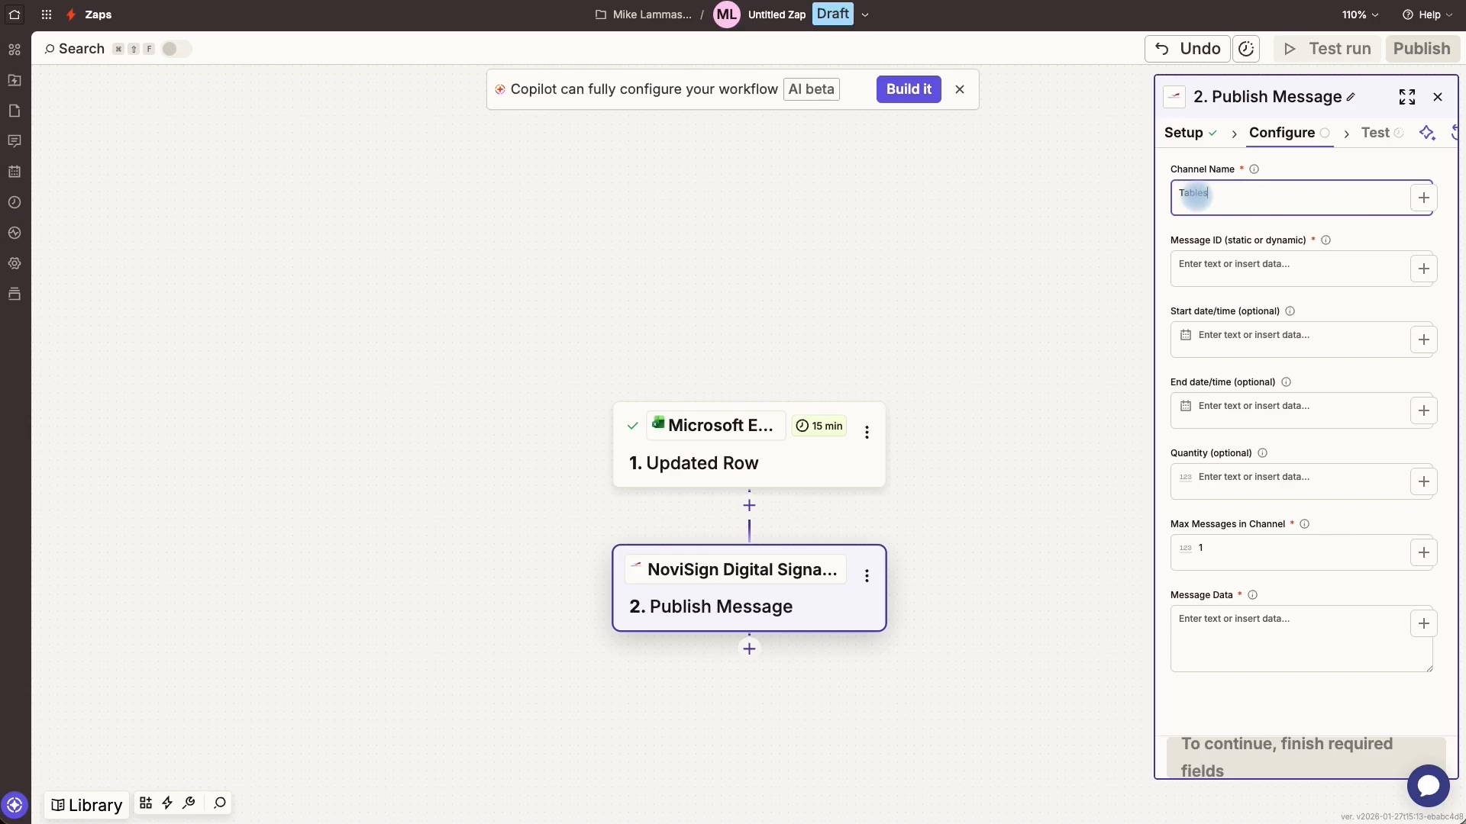
Set the Message ID to "Static:" followed by the Tables Available value from the Excel trigger
click(1285, 263)
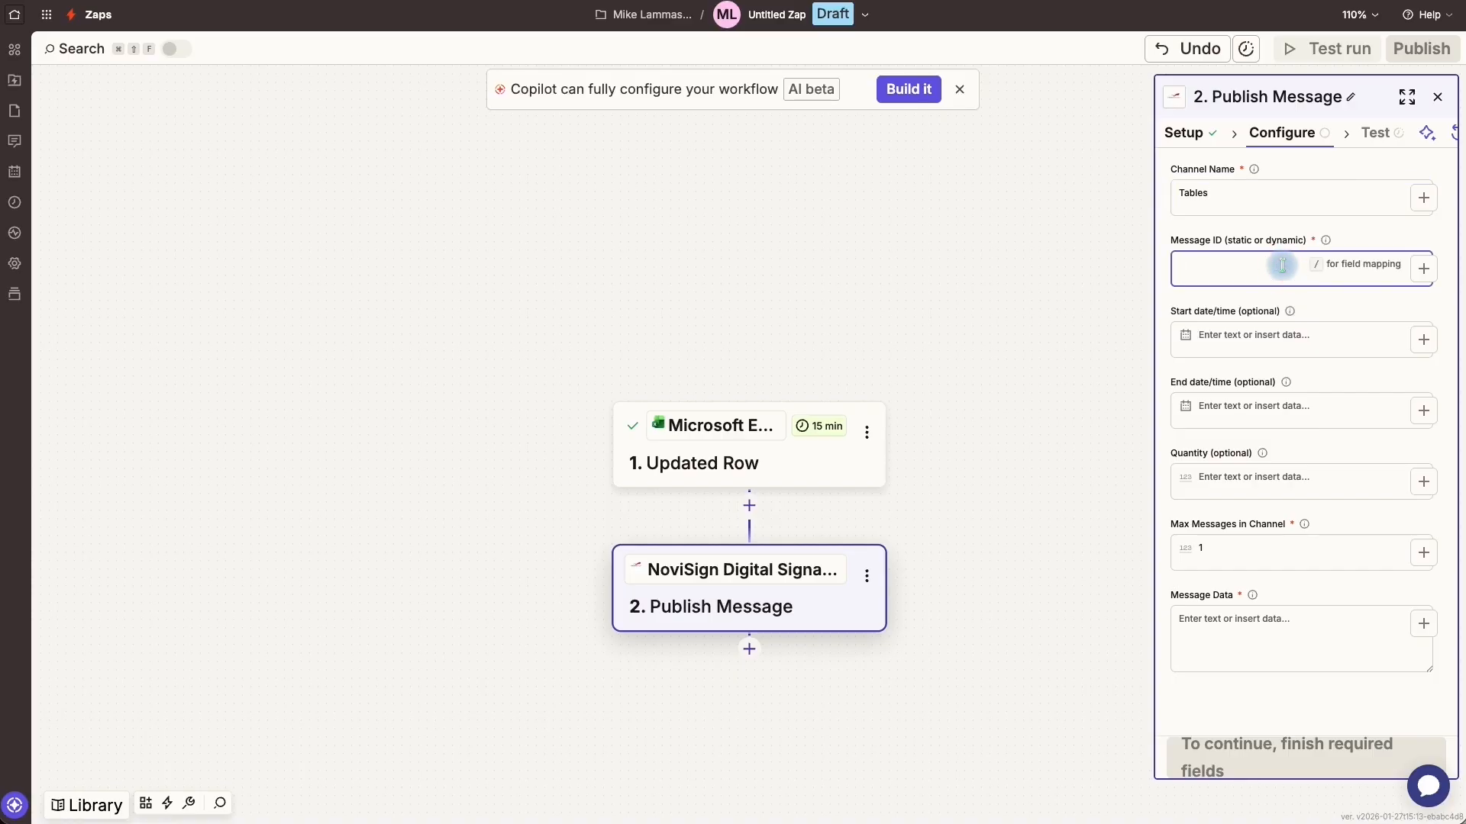
text(Stattic:)
click(1424, 271)
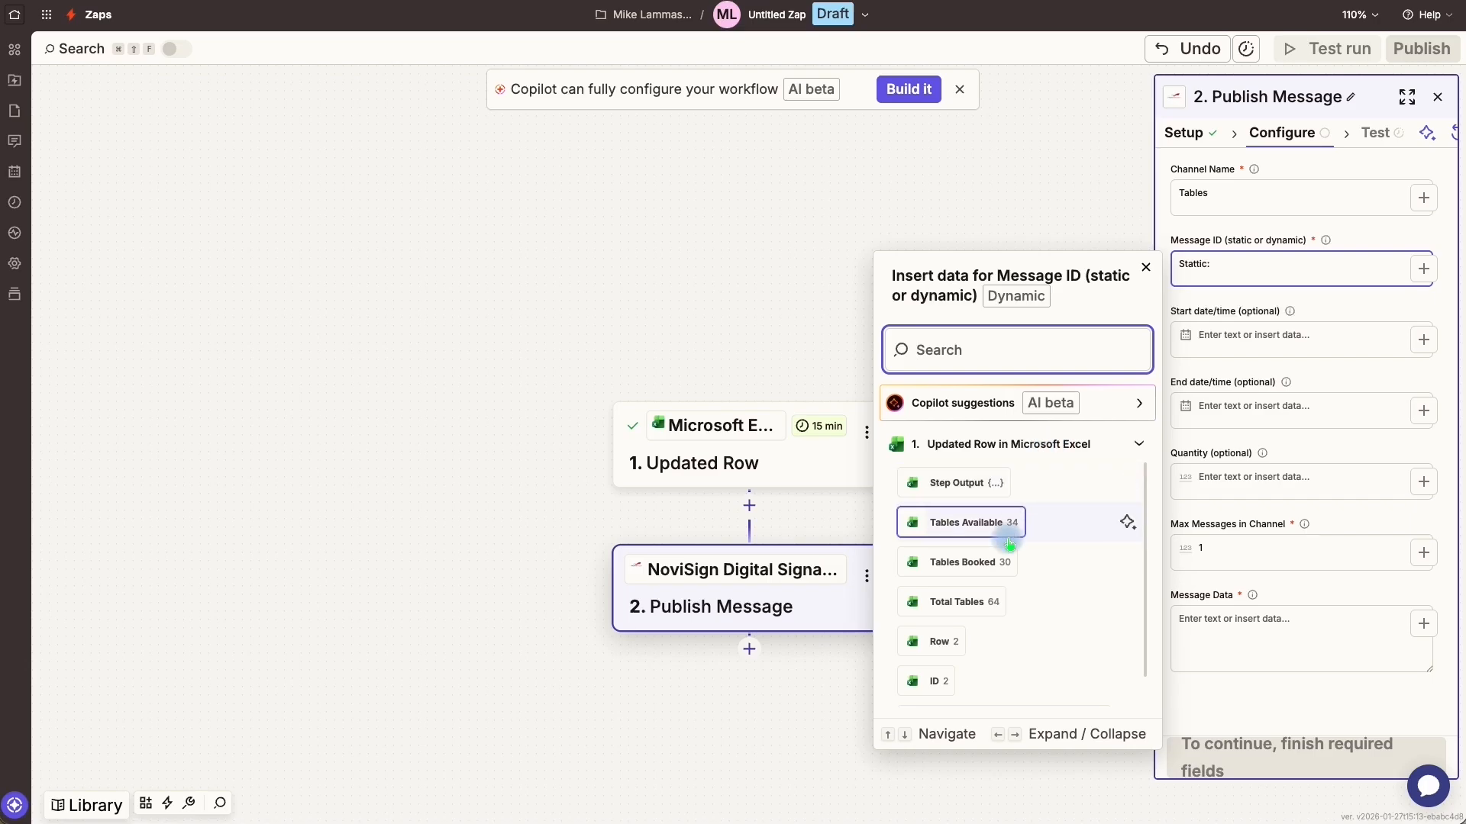
click(972, 521)
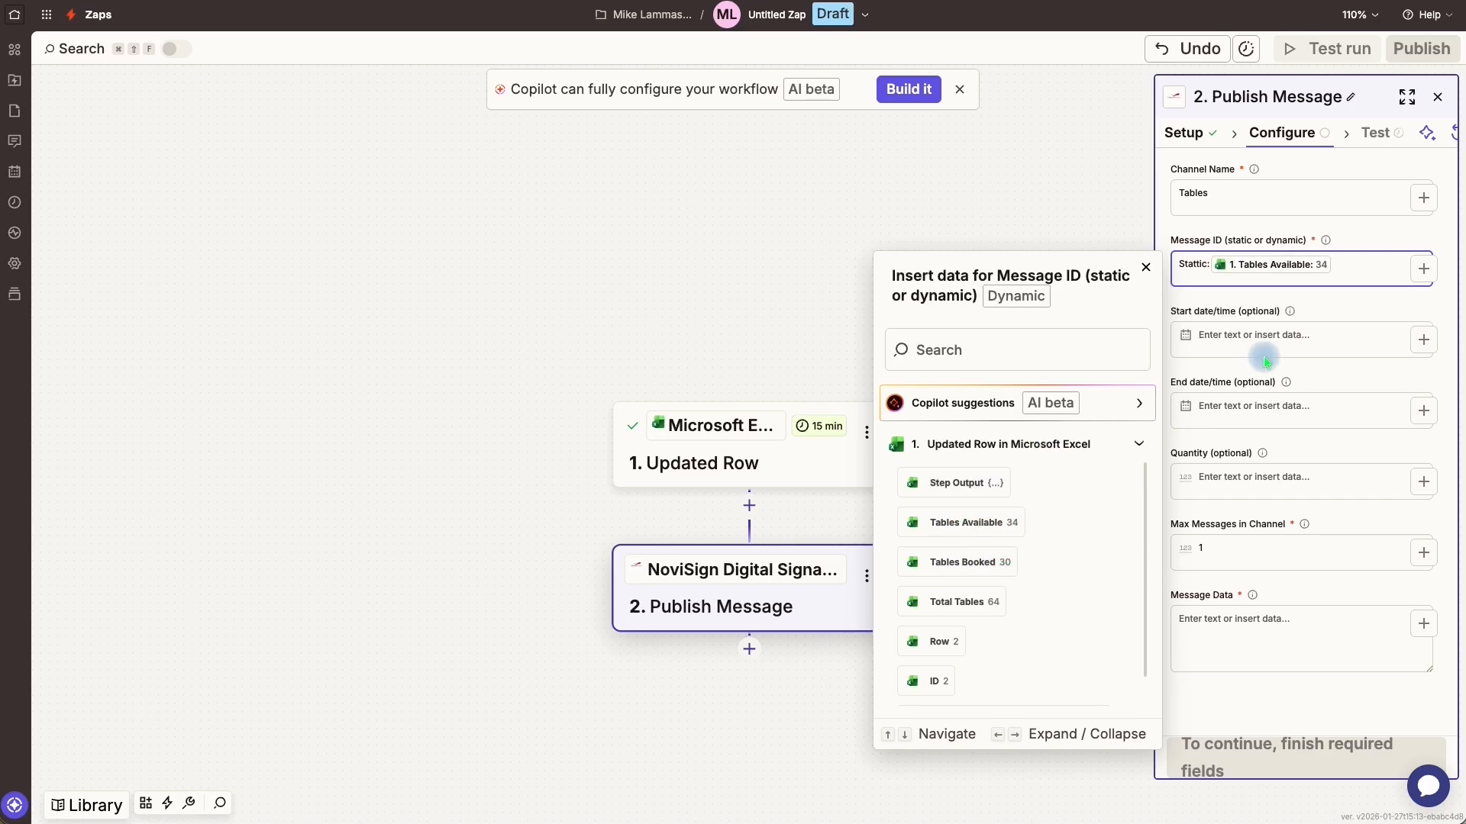
click(1326, 311)
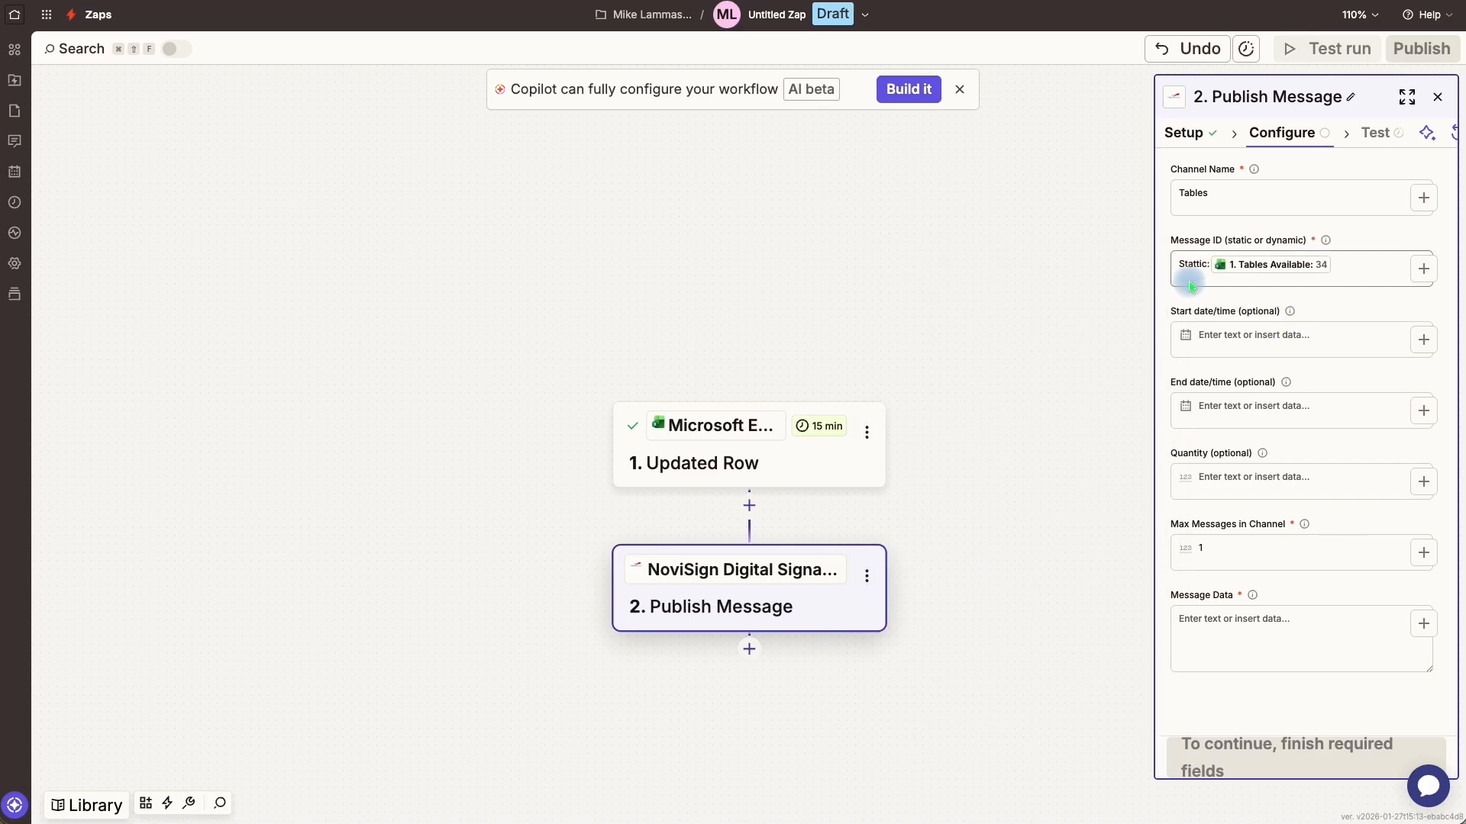
click(1193, 276)
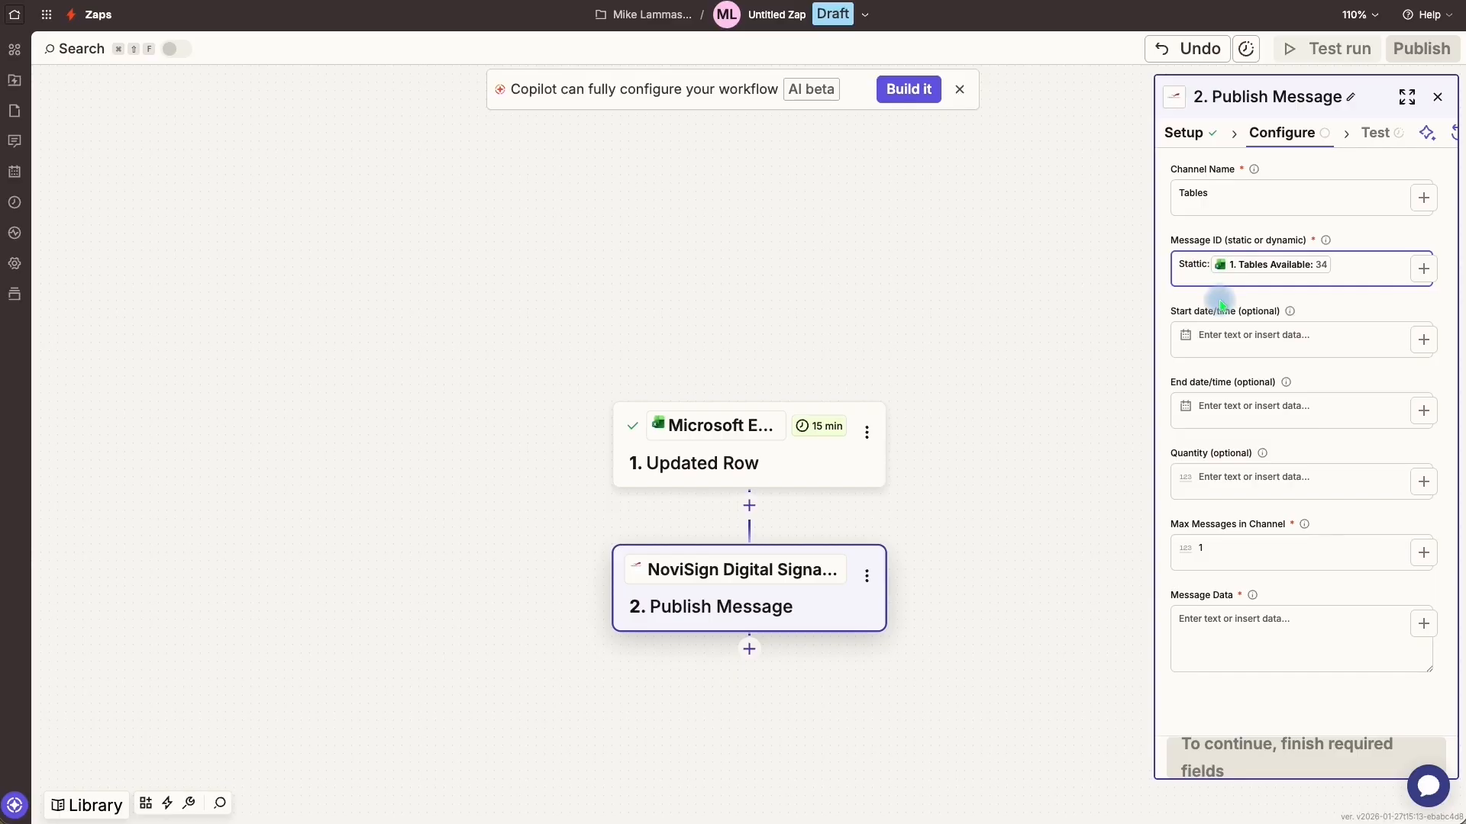
key(BackSpace)
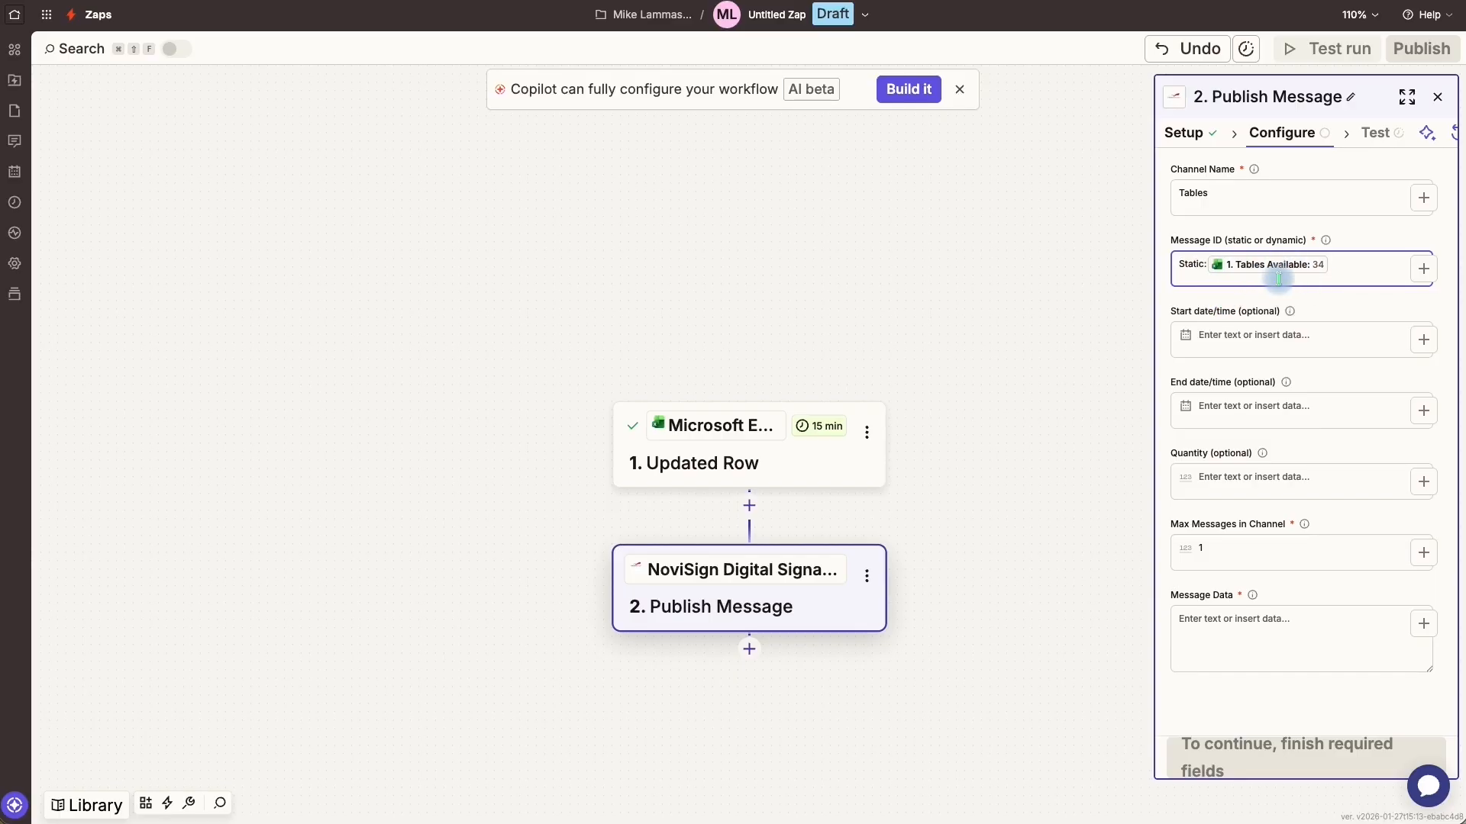
click(1351, 291)
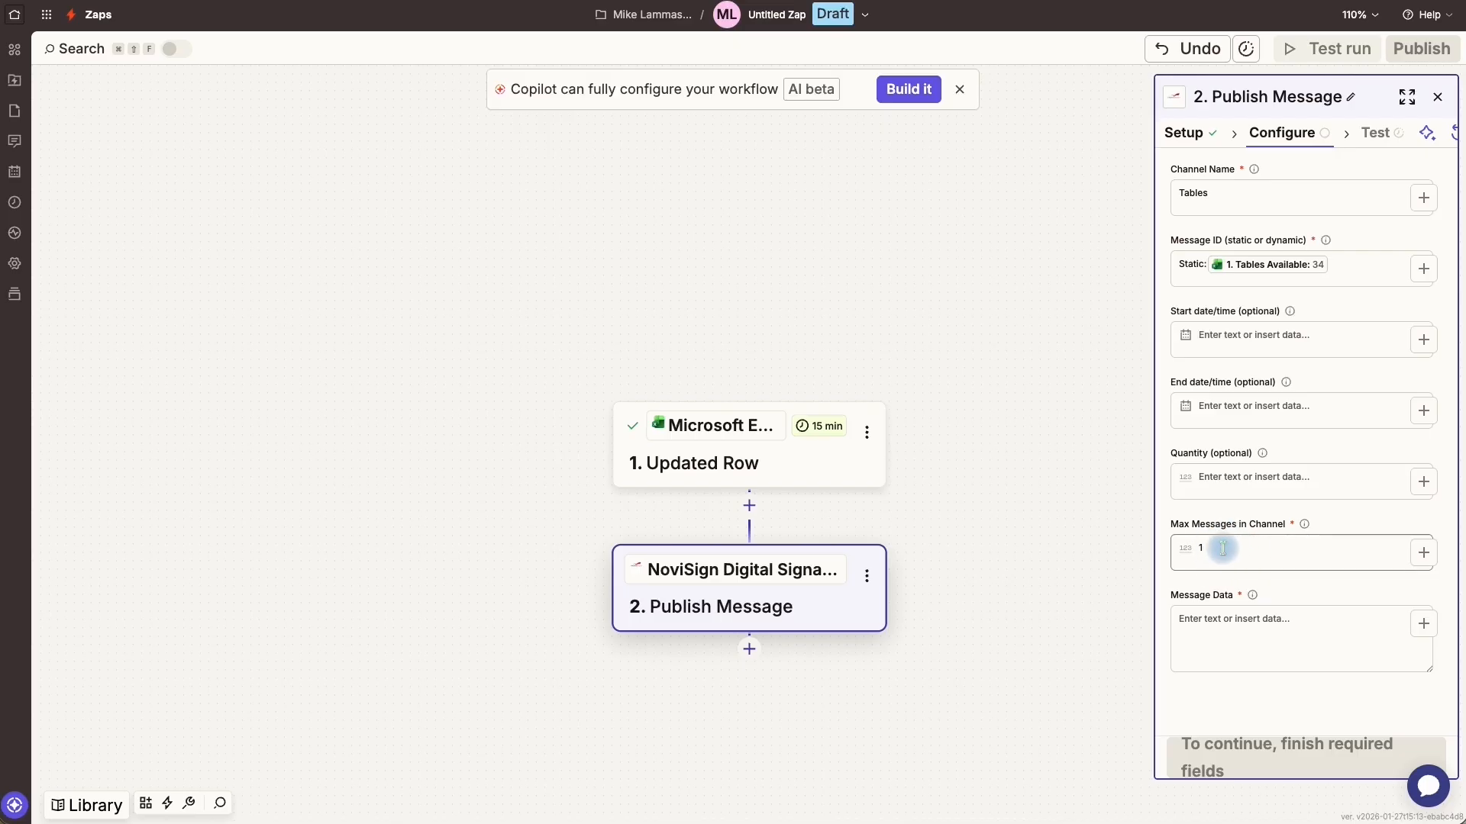
click(1214, 627)
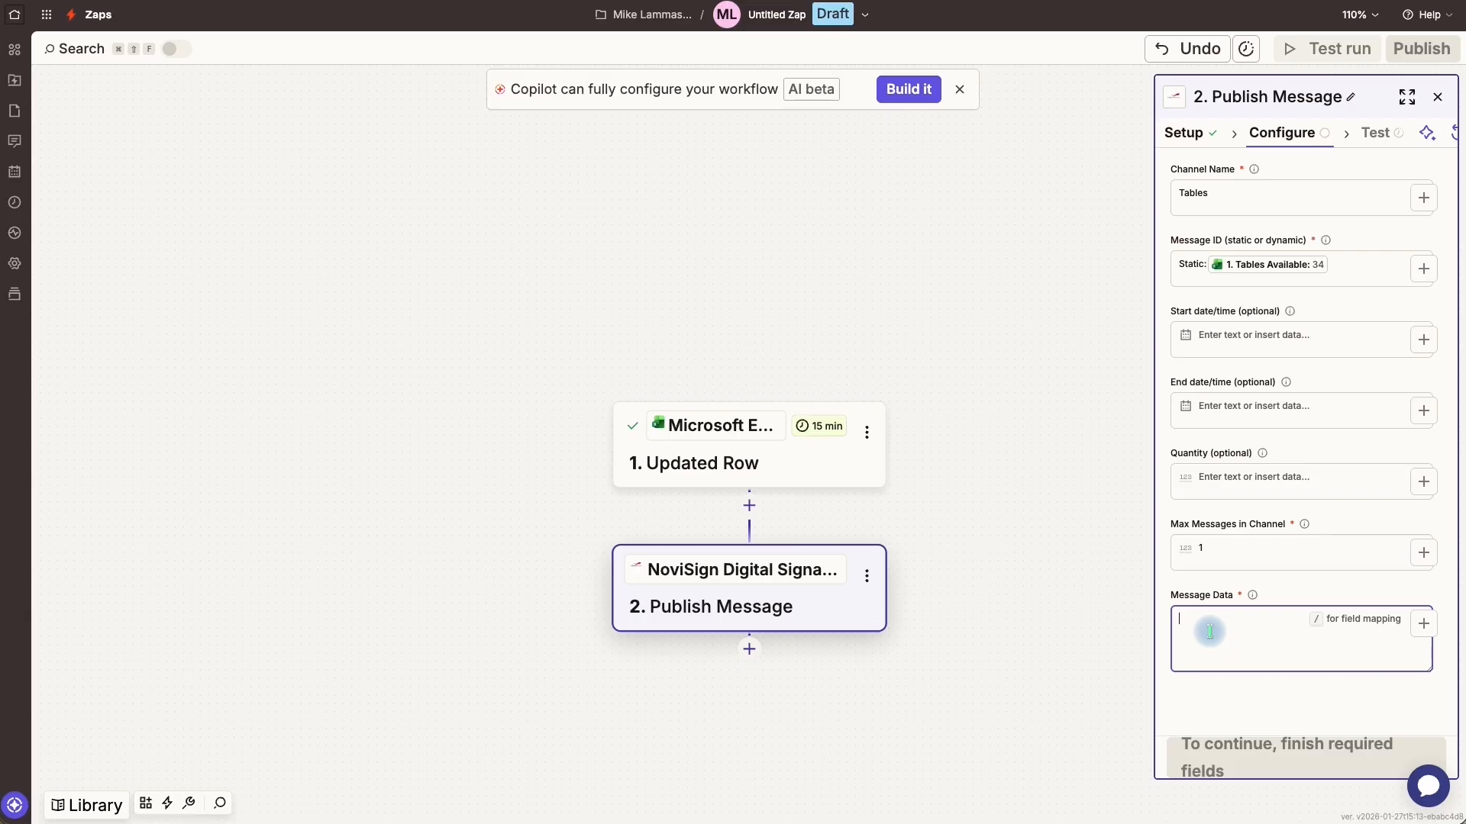
text(Total:)
click(1423, 624)
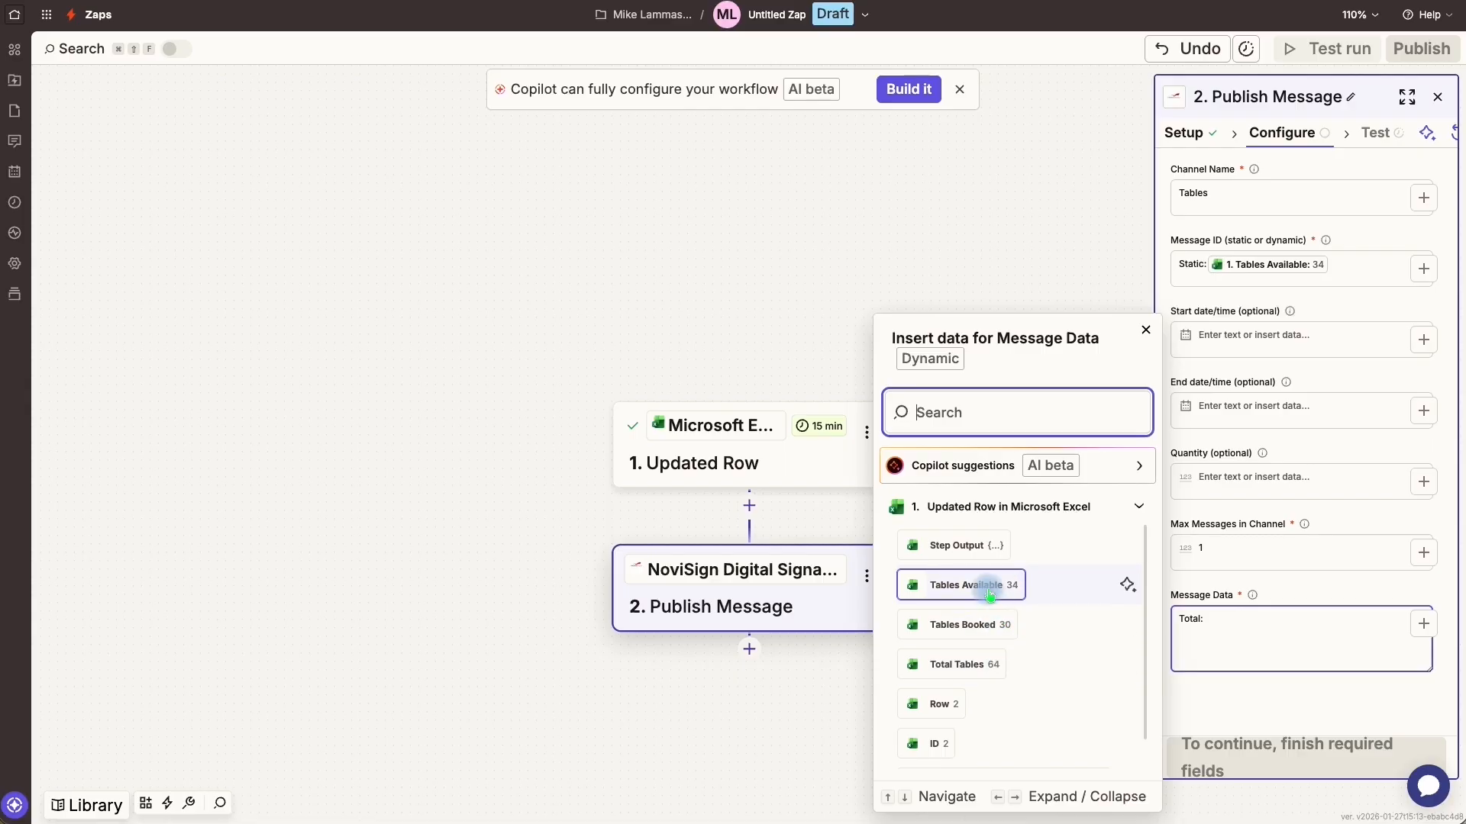
click(964, 663)
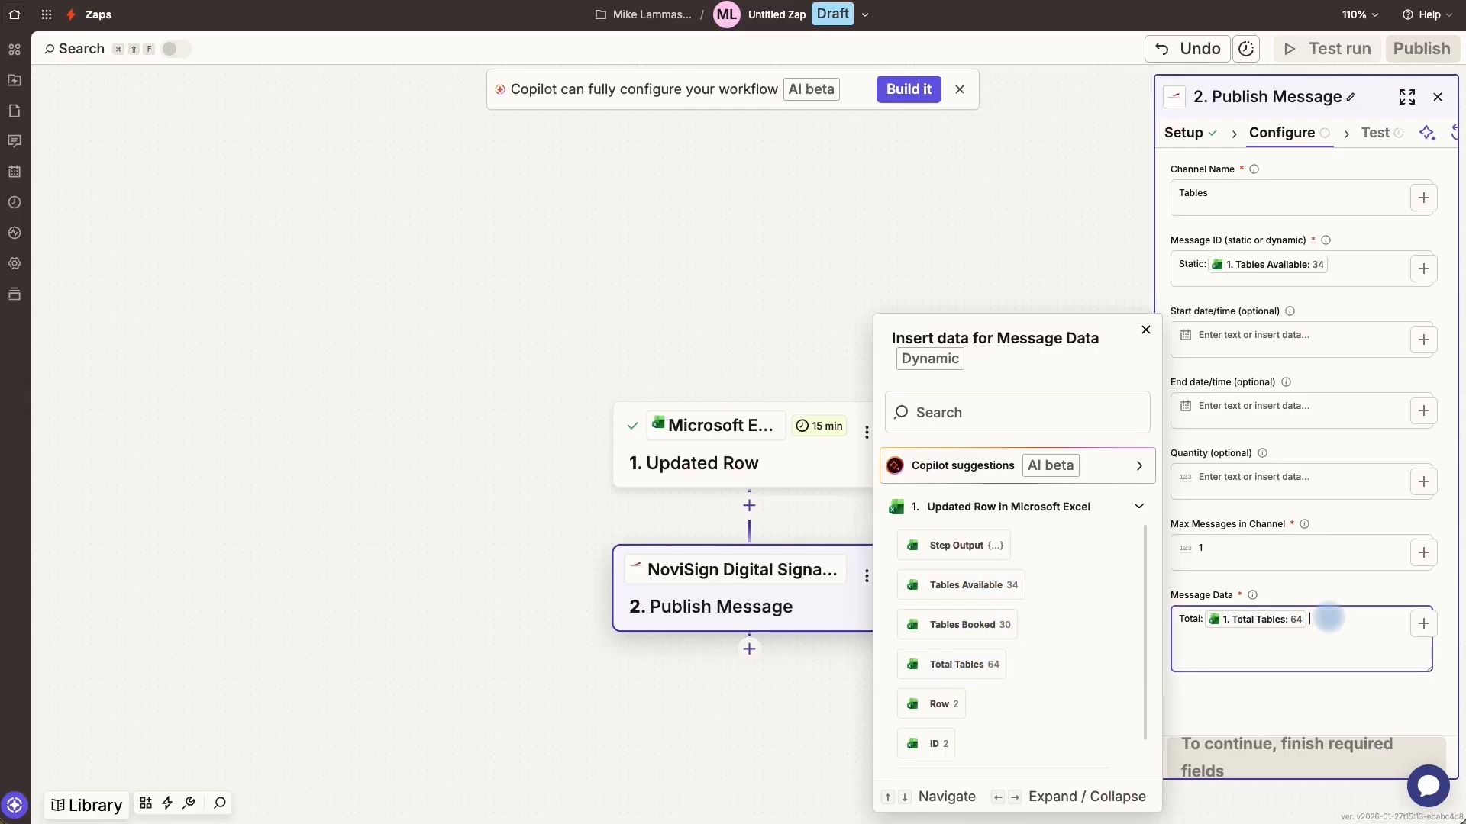
text(Booked:)
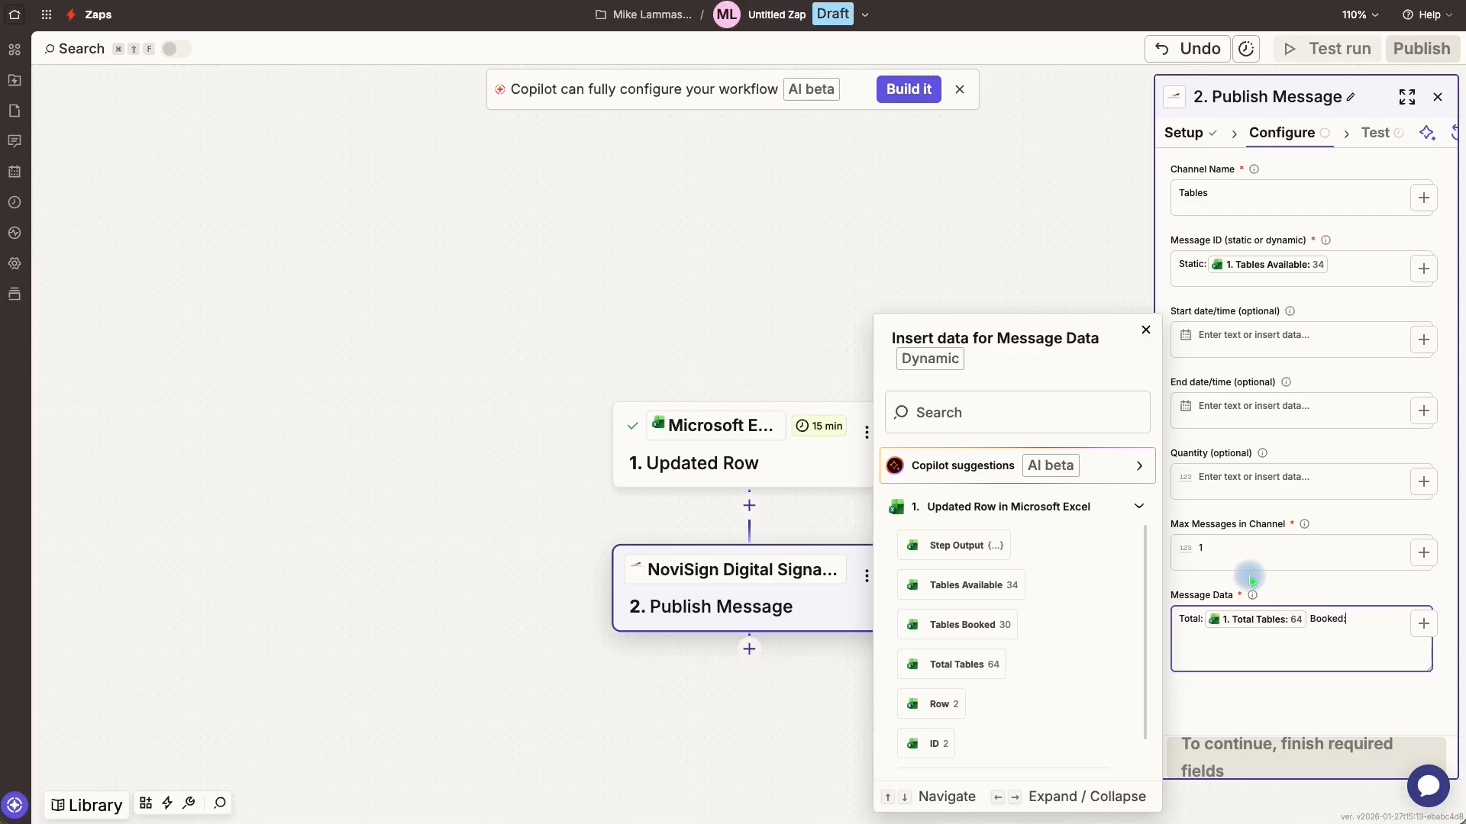
click(956, 624)
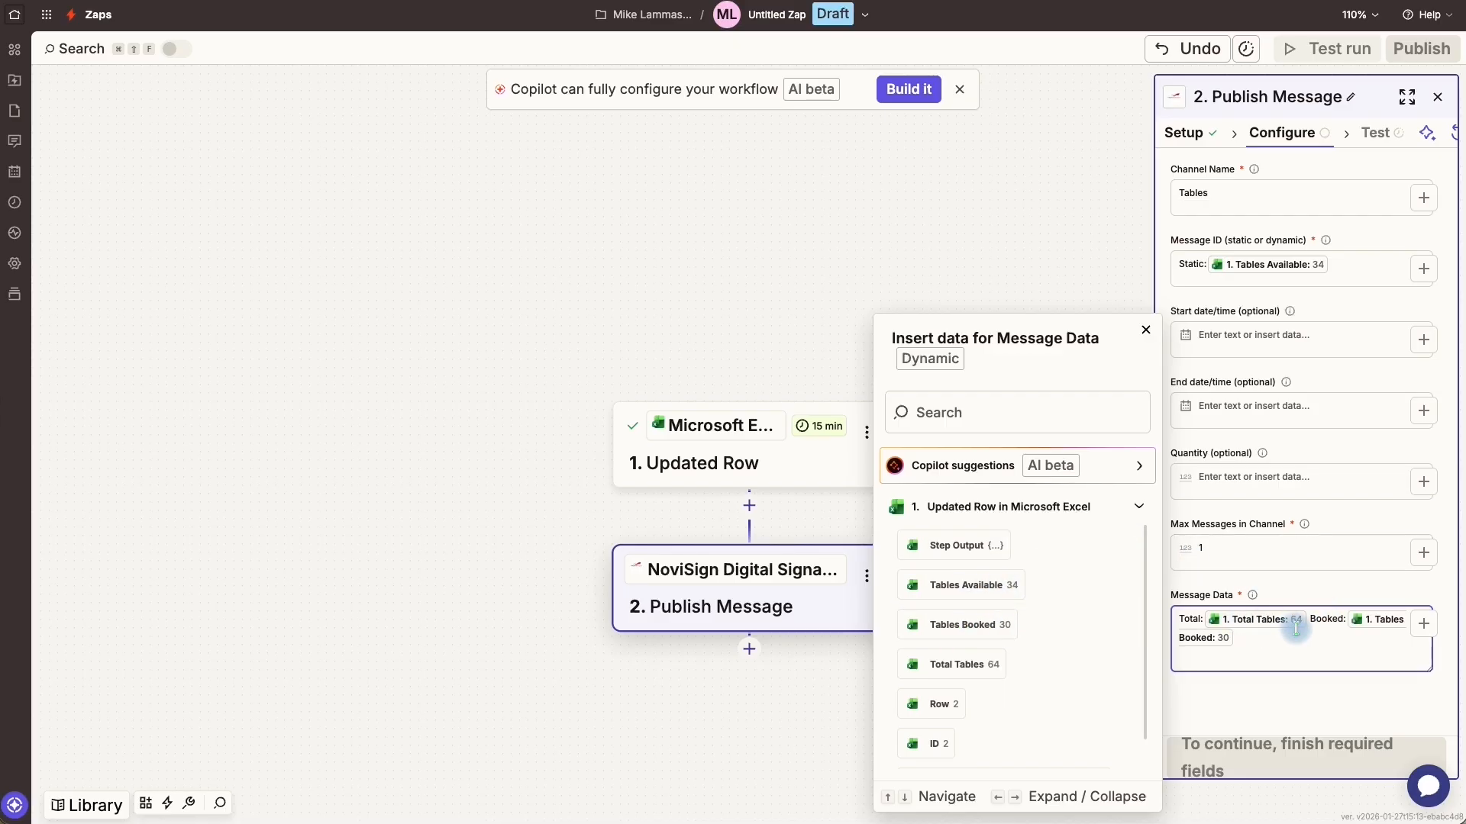
drag(1204, 636, 1165, 605)
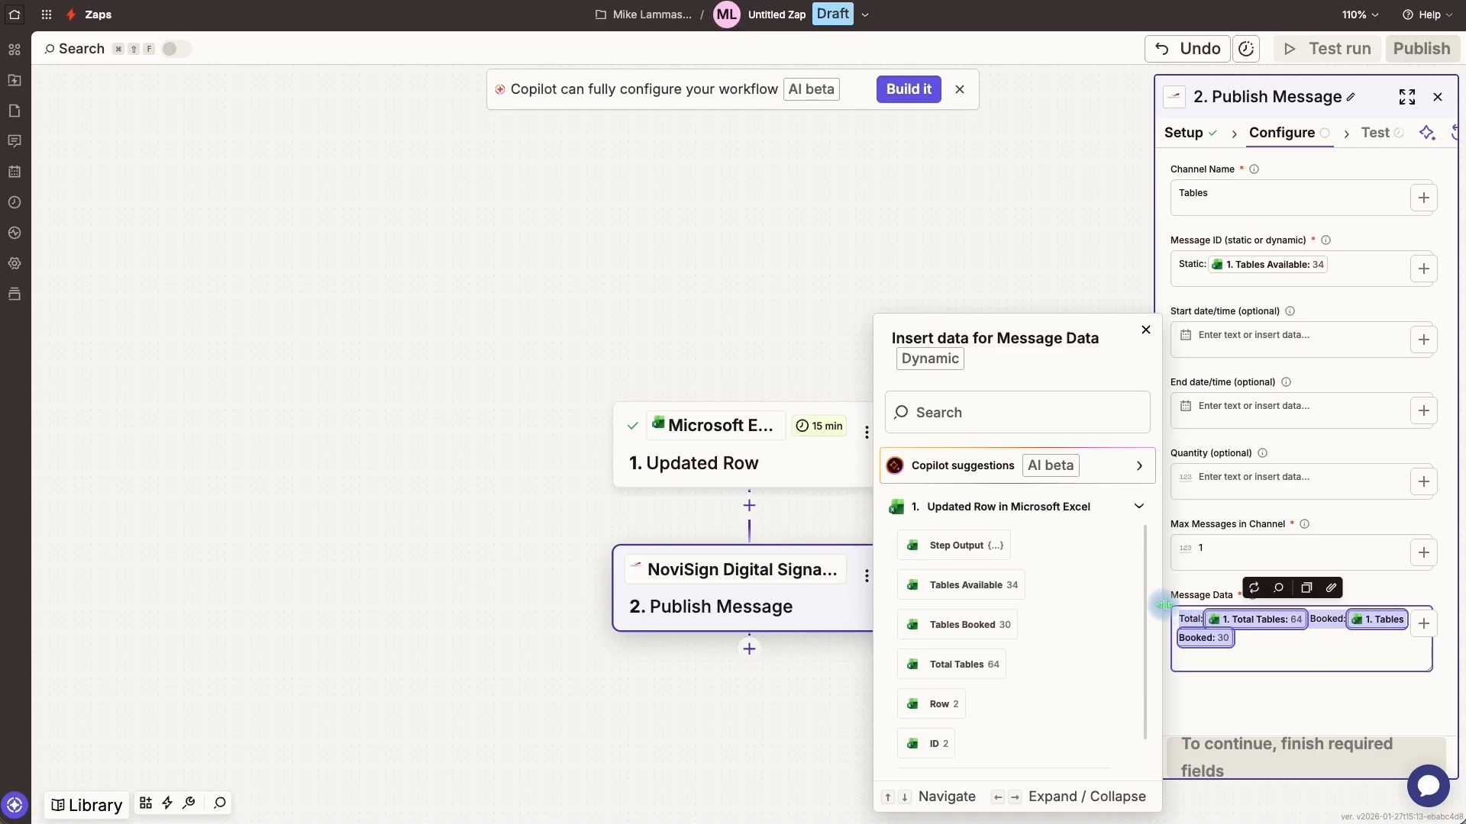
key(BackSpace)
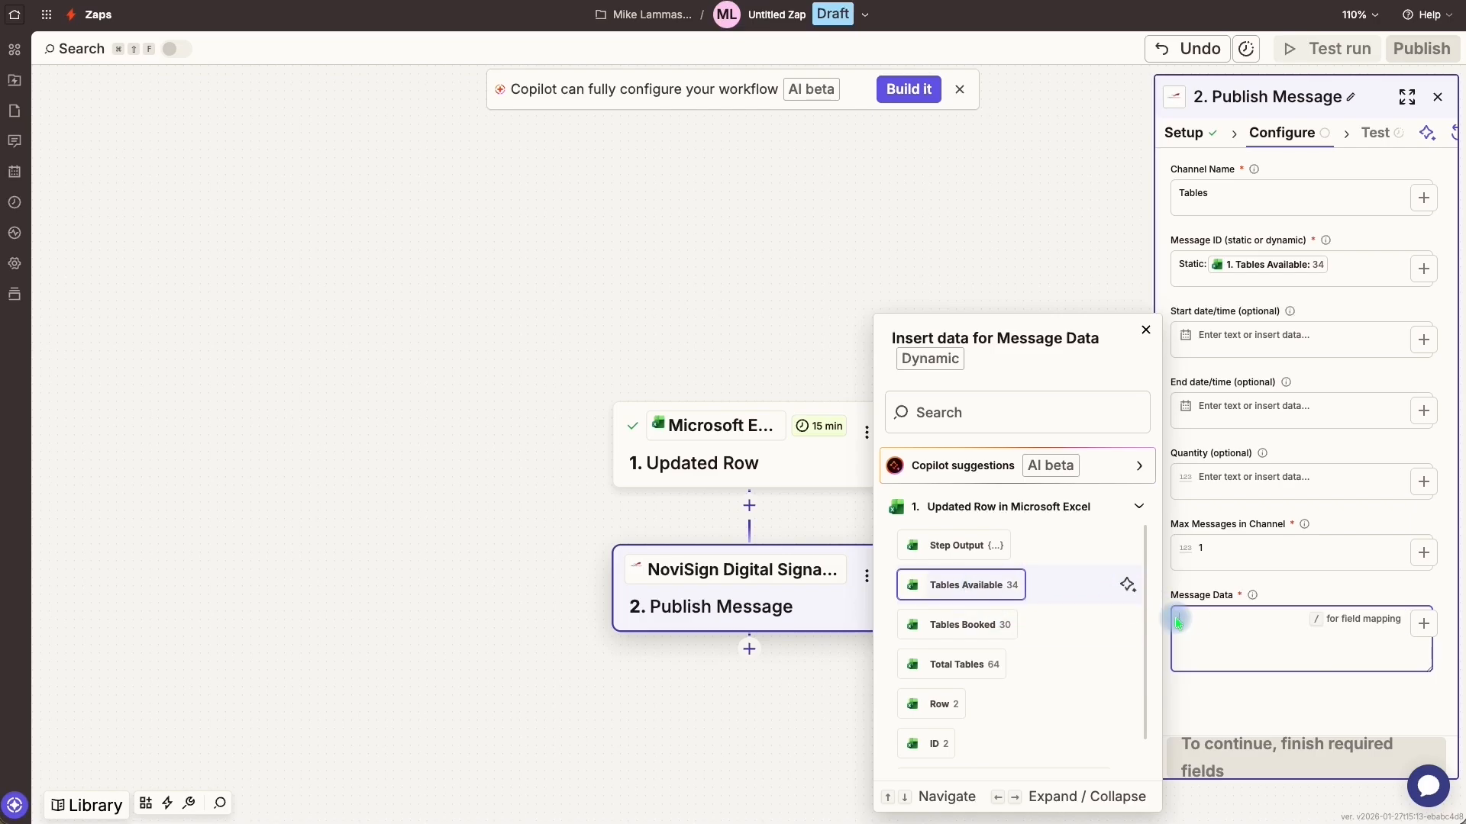
Set the Message Data to "Available:" followed by the Tables Available value from the Excel trigger
text(Avai)
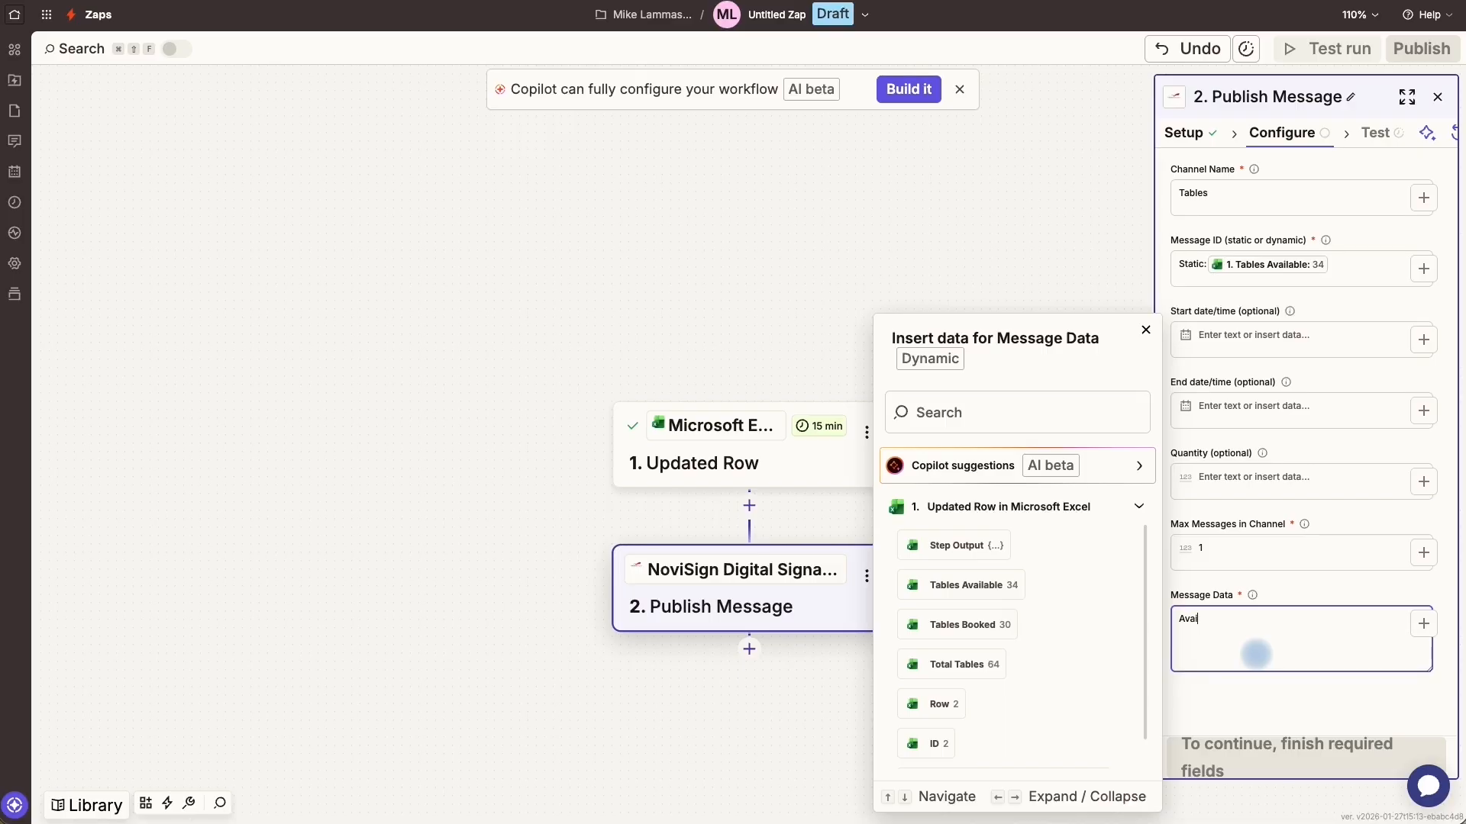
text(lable:)
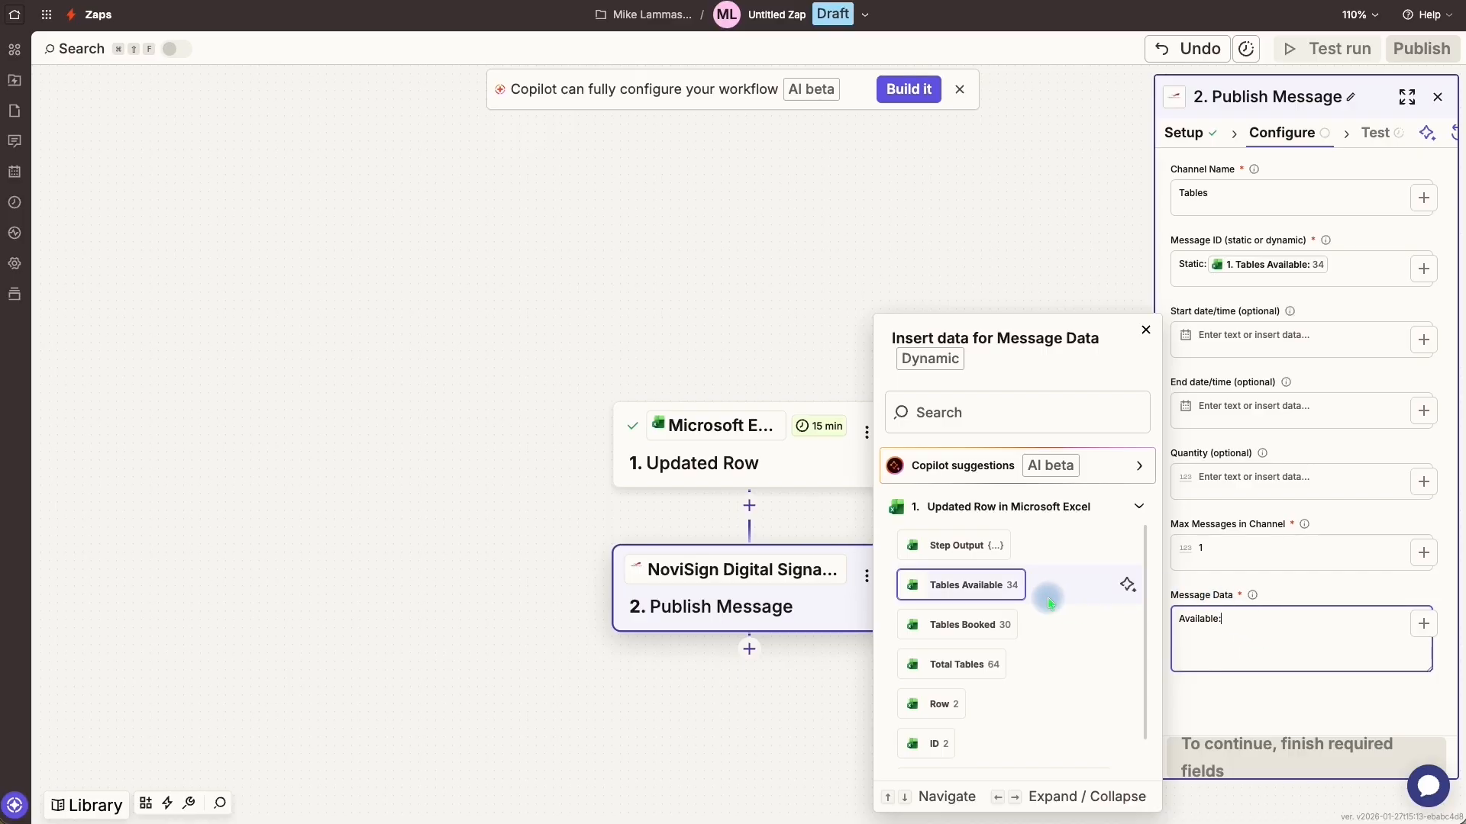
click(976, 595)
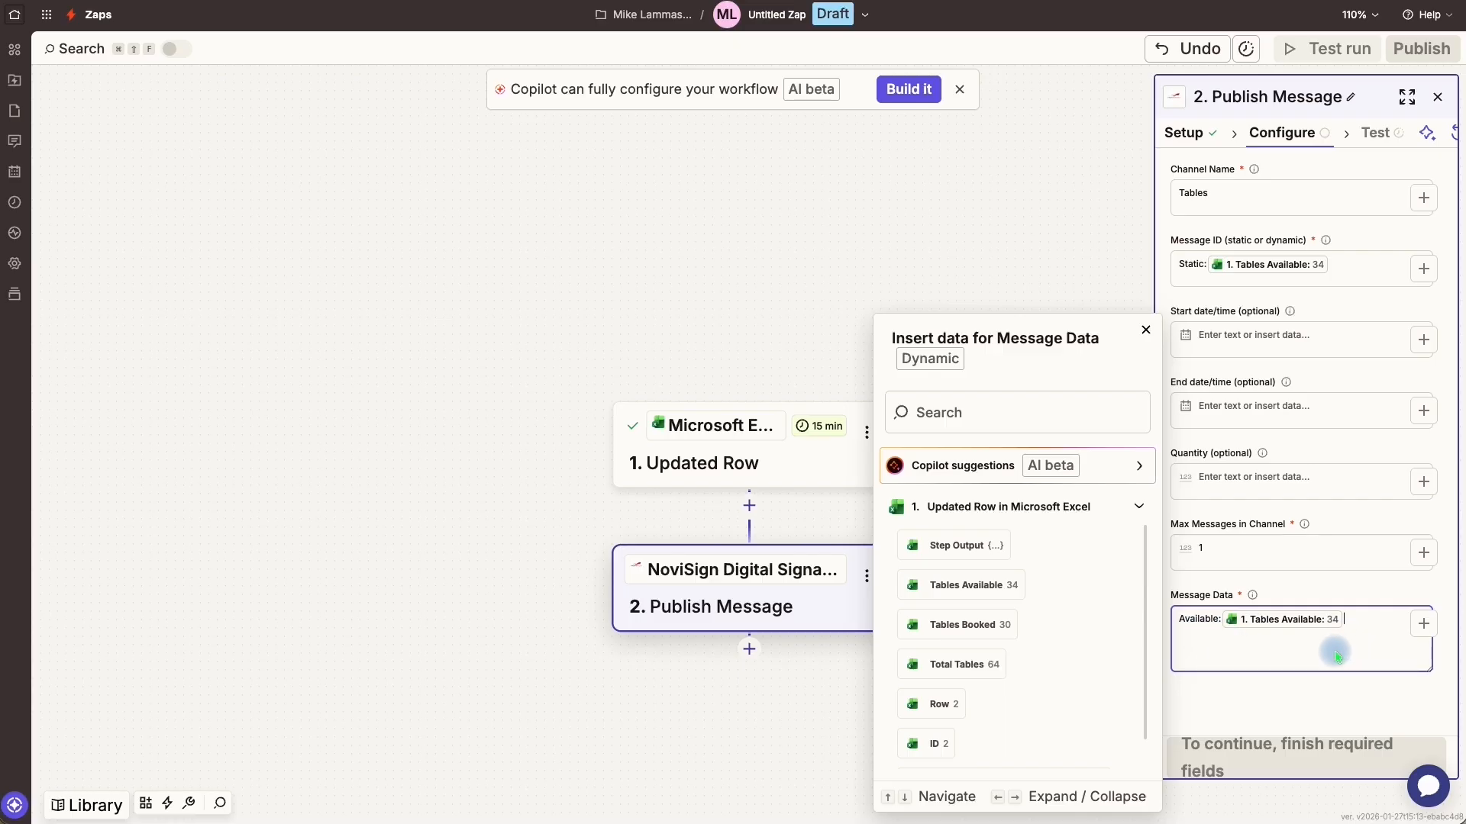
click(1320, 679)
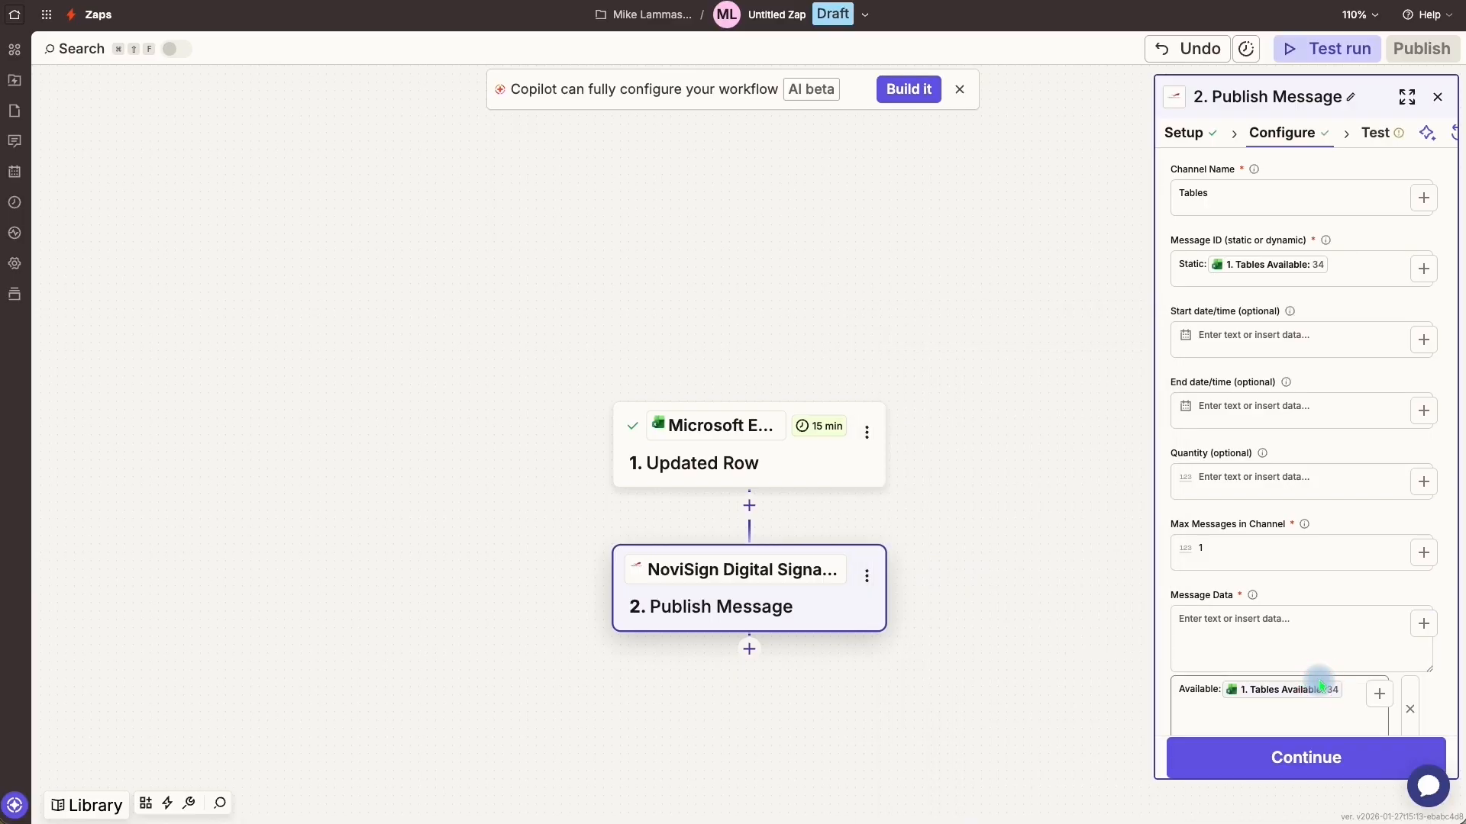
Test the configured Publish Message step and publish the Zap
click(1304, 756)
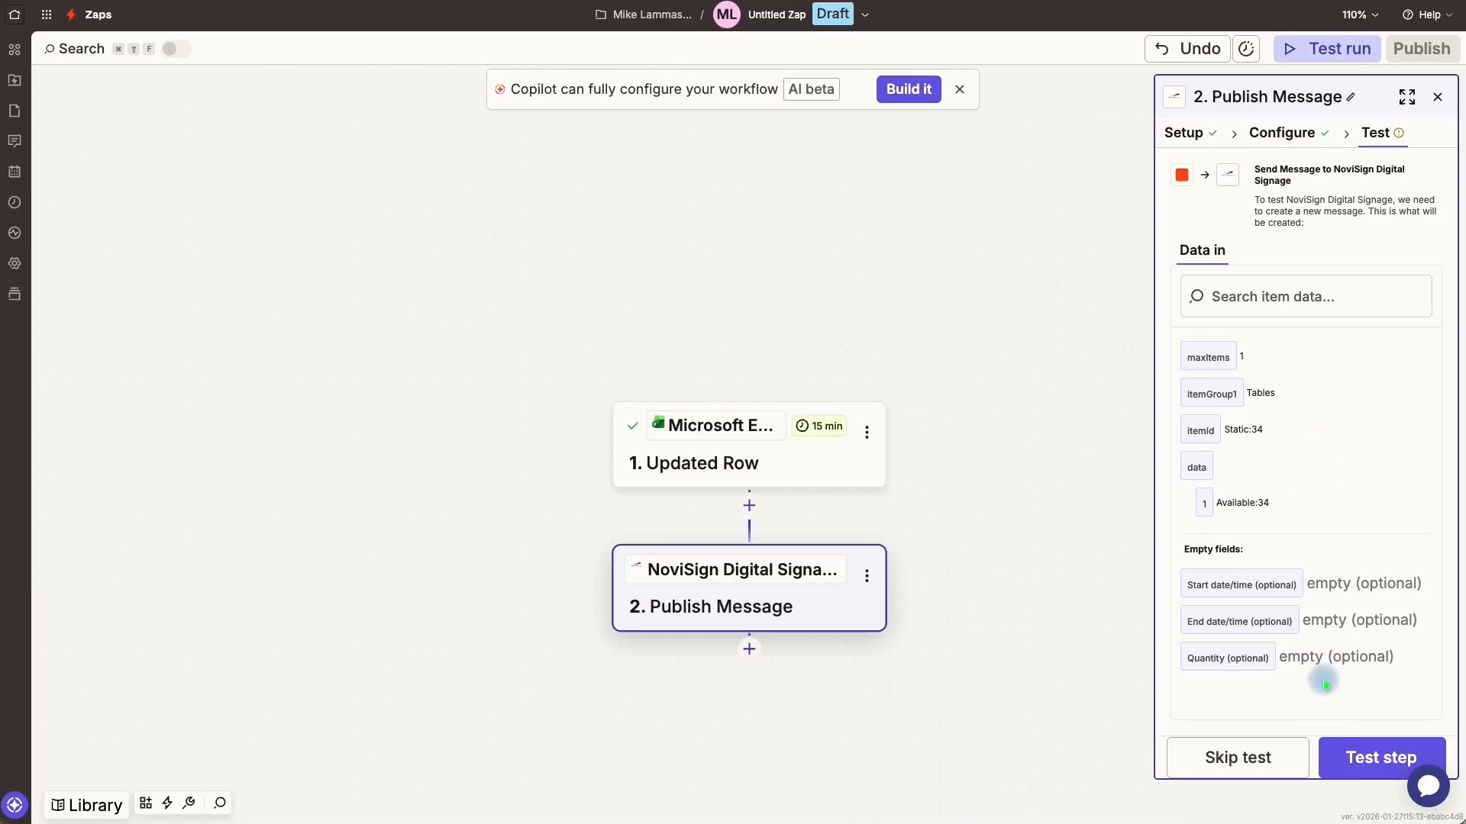
click(1352, 755)
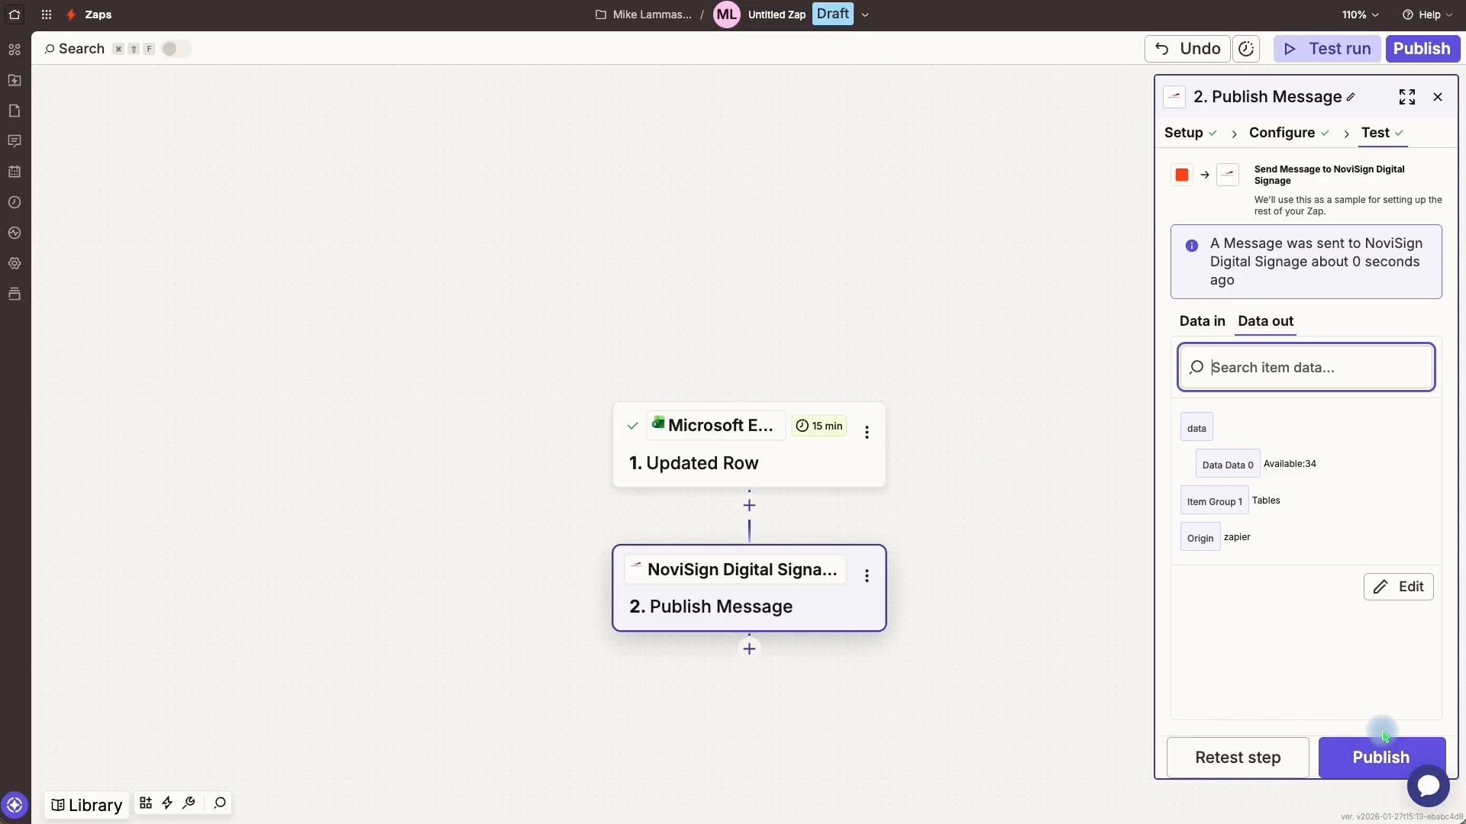
click(1381, 758)
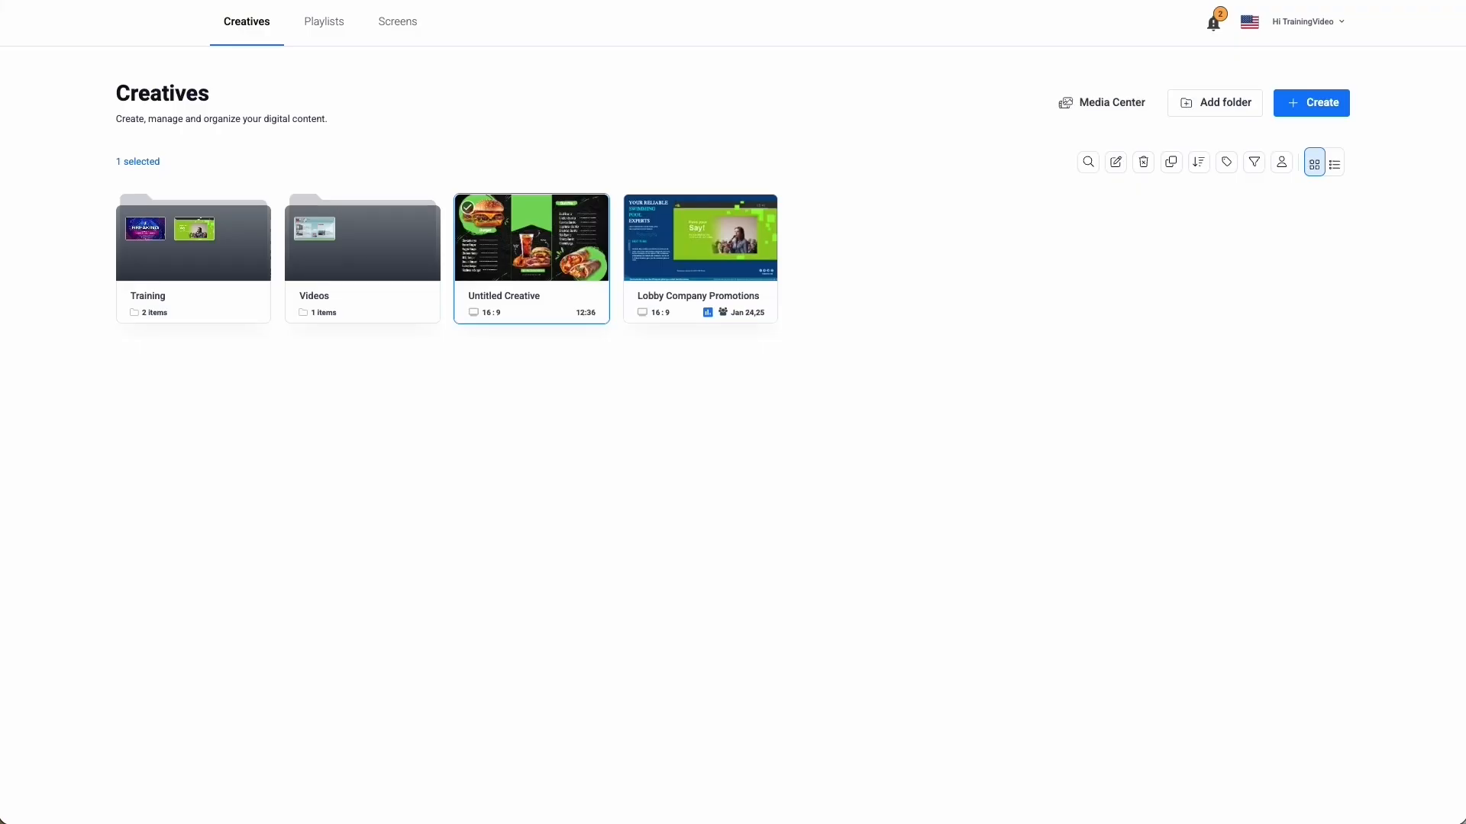
Switch to NoviSign Studio and create a new 16:9 creative from a blank page
mouse_move(264, 233)
click(1303, 111)
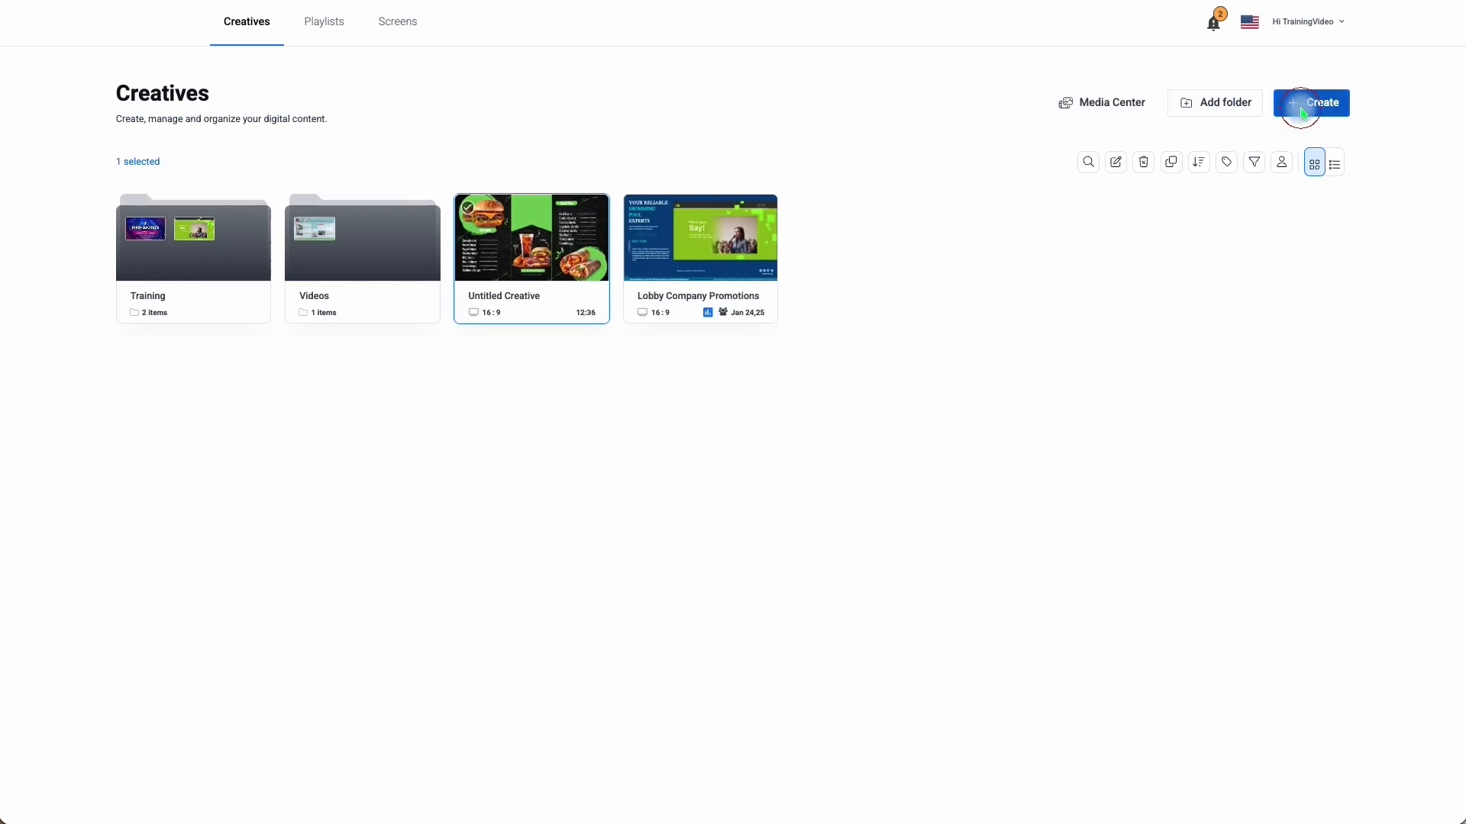
scroll(801, 298, down, 6)
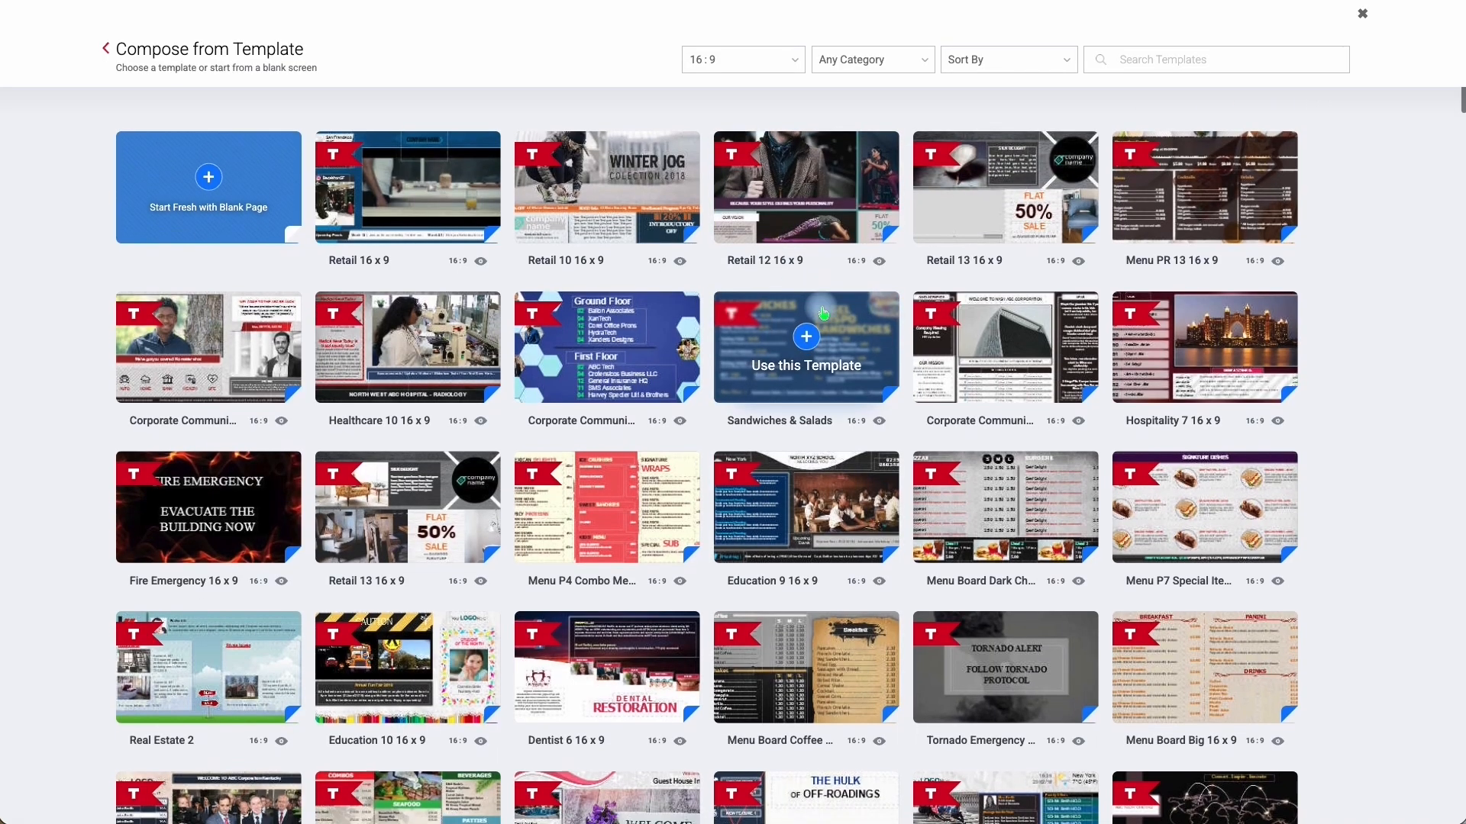
scroll(816, 306, up, 6)
scroll(823, 313, up, 1)
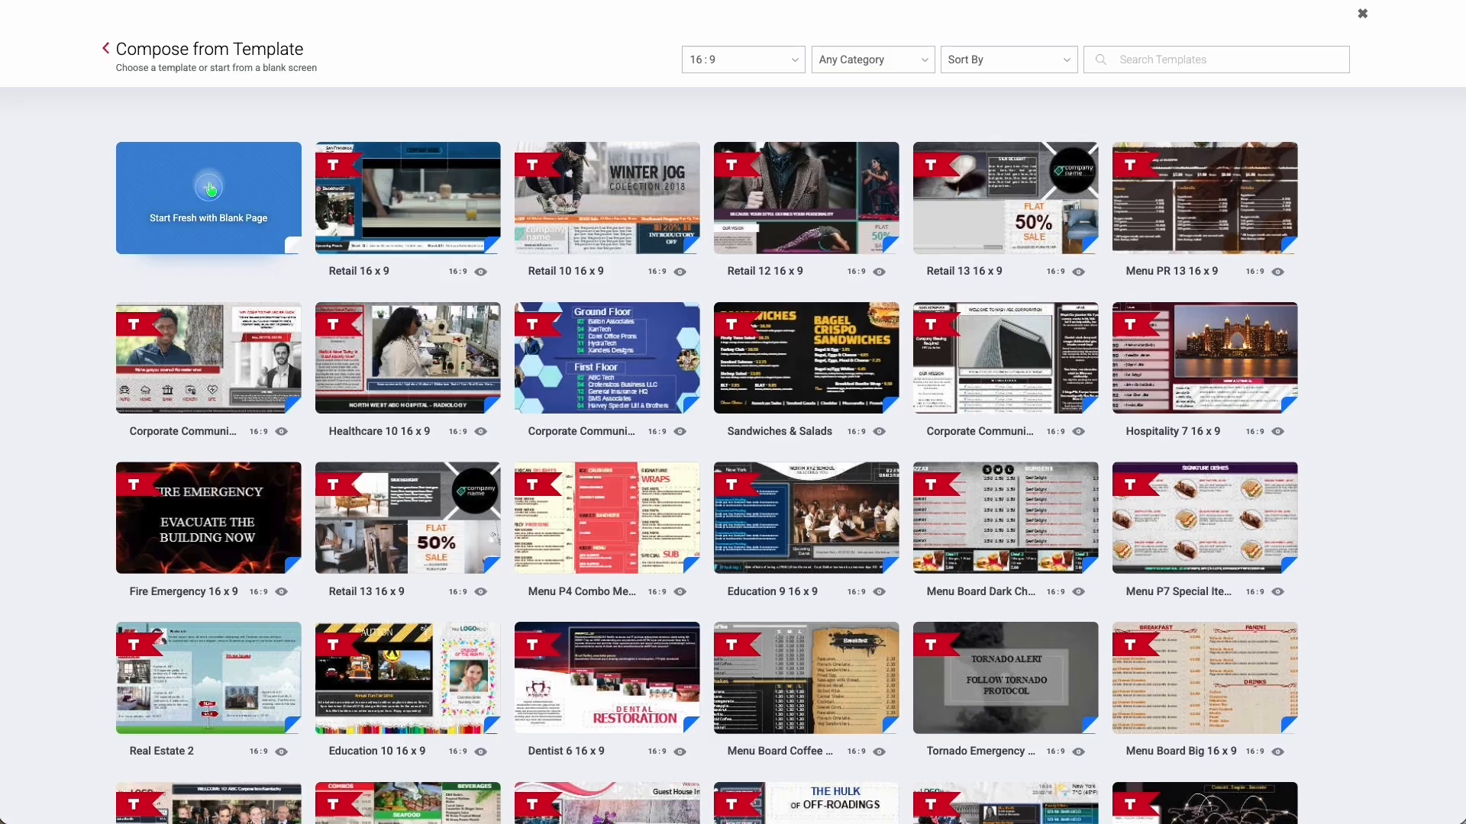
click(208, 186)
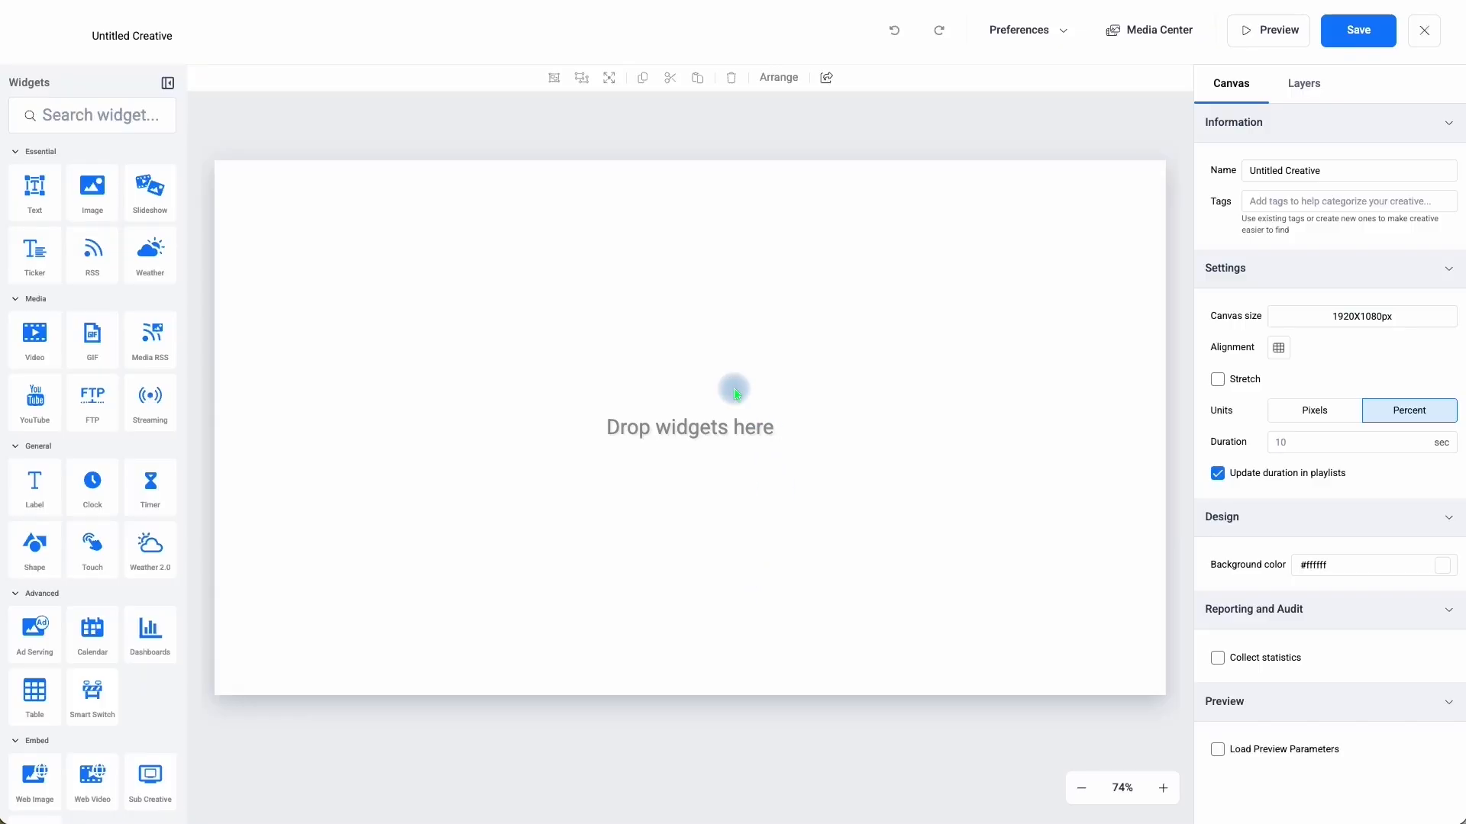
Add an image widget stretched over the whole canvas and fill it with the burger and burrito menu image from the library
click(100, 203)
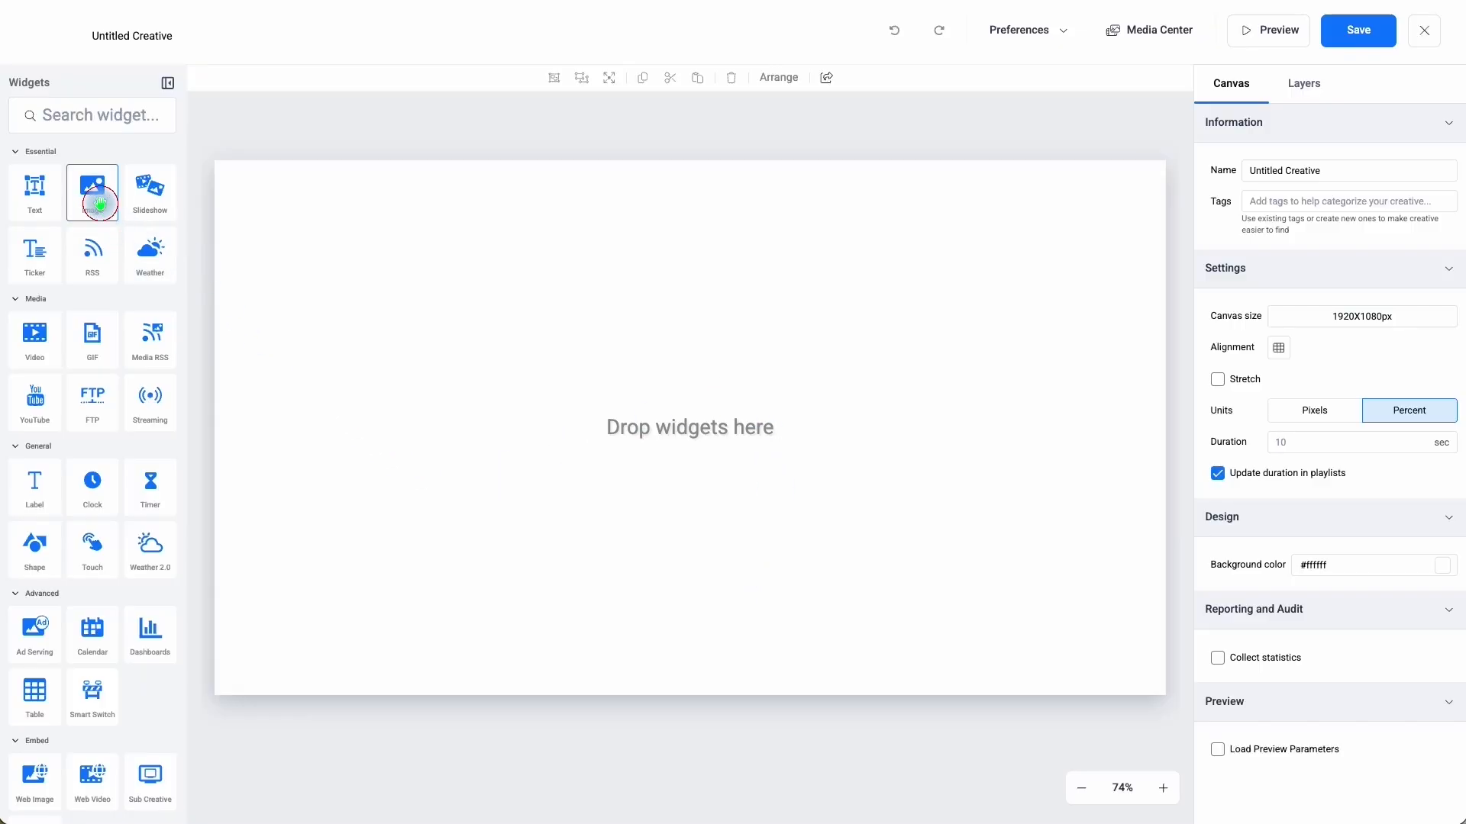
drag(703, 423, 302, 239)
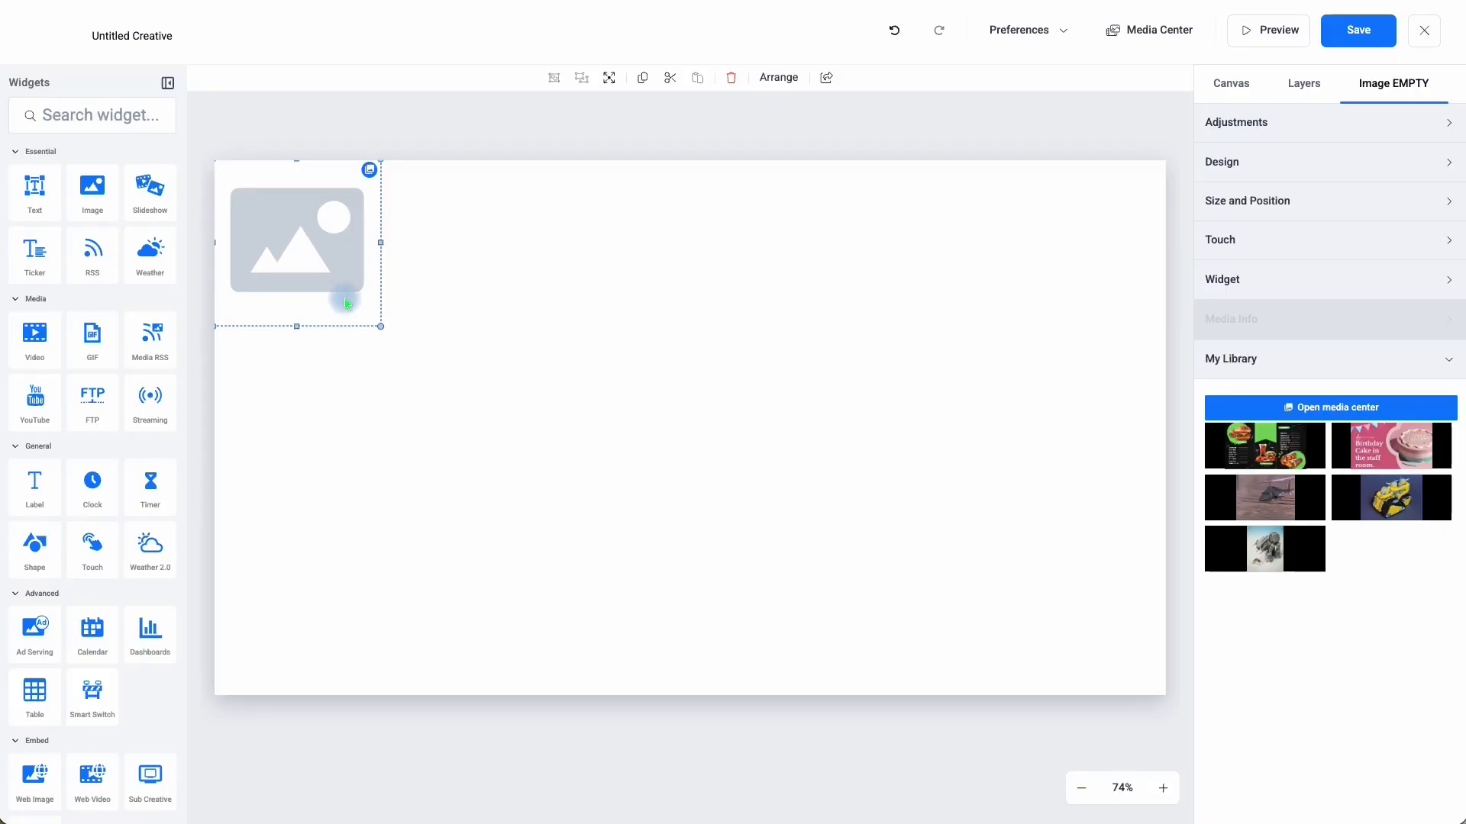
drag(380, 327, 1163, 695)
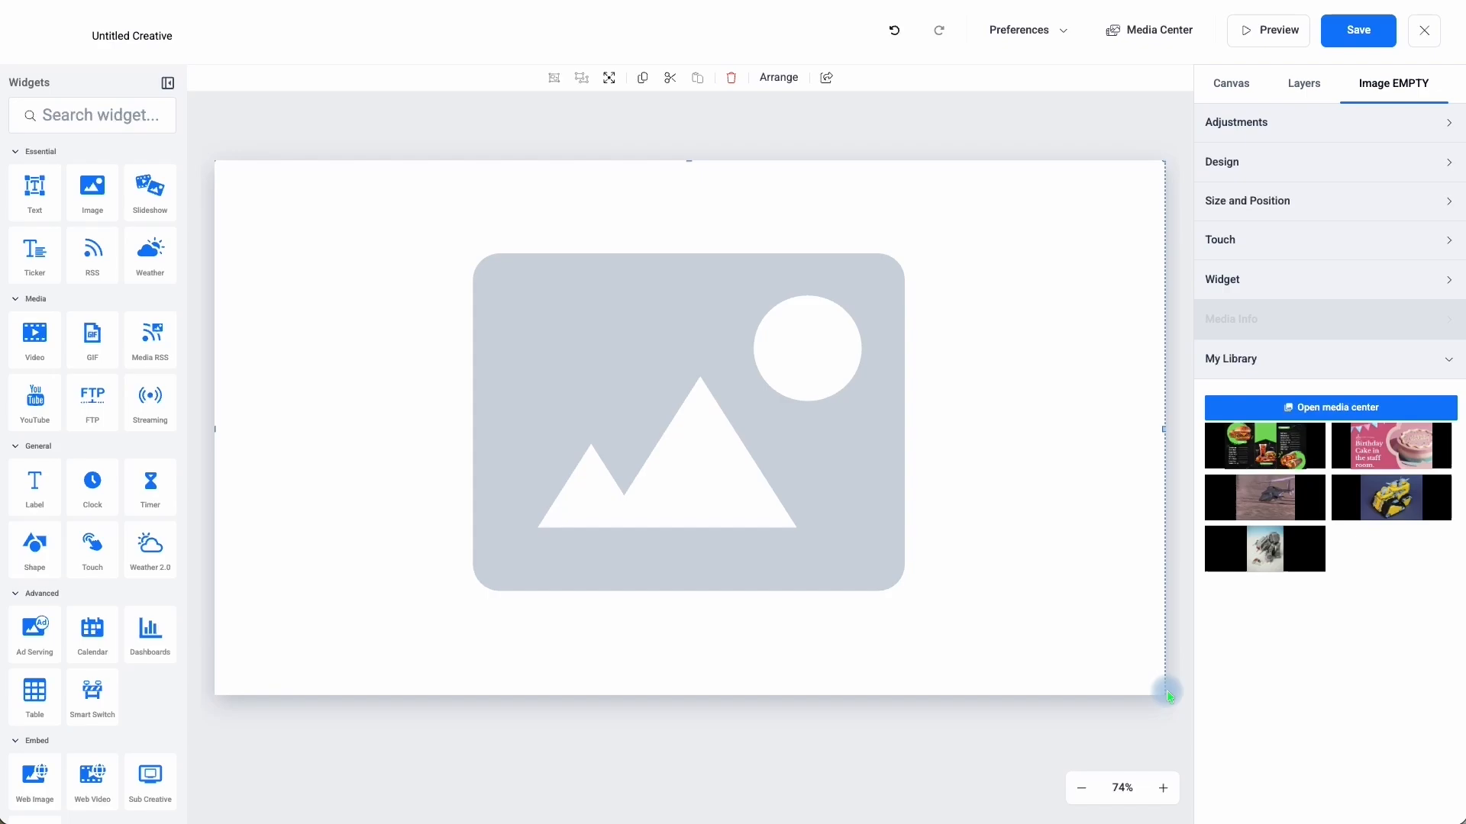
click(1270, 458)
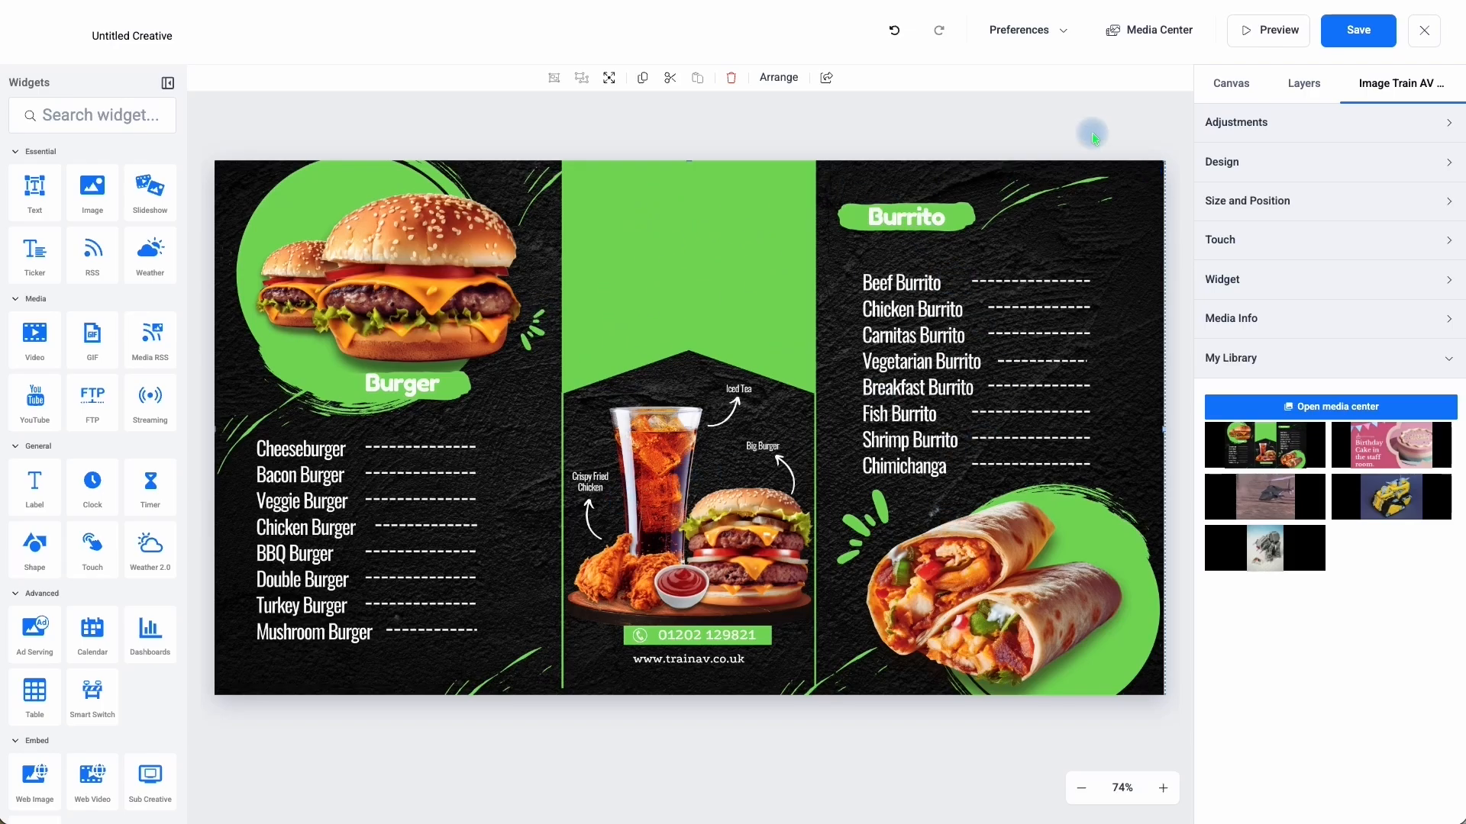
Enable Load Preview Parameters for the canvas and open its API Integration settings
click(1224, 87)
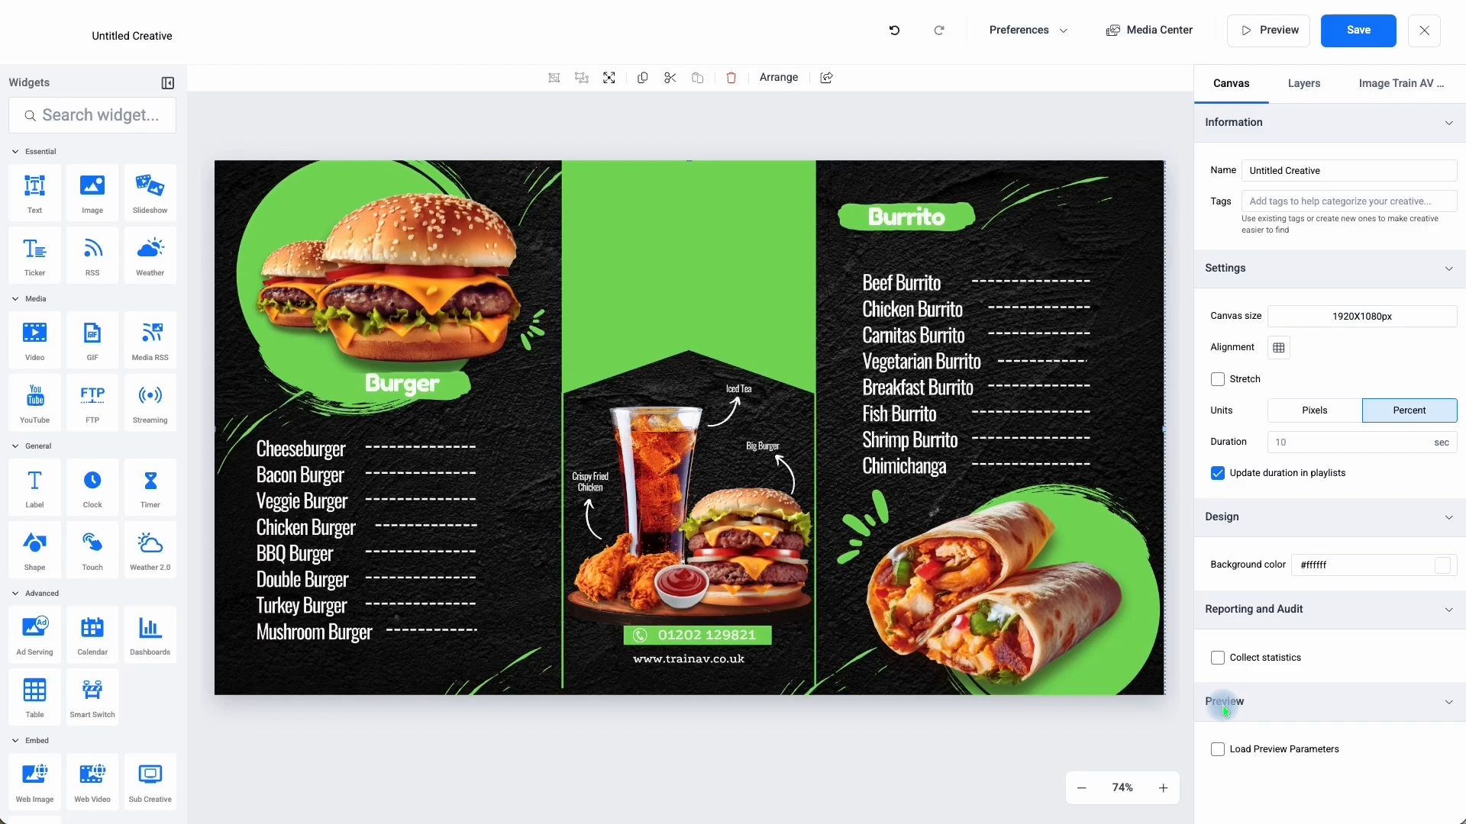
click(1219, 751)
scroll(1298, 752, down, 1)
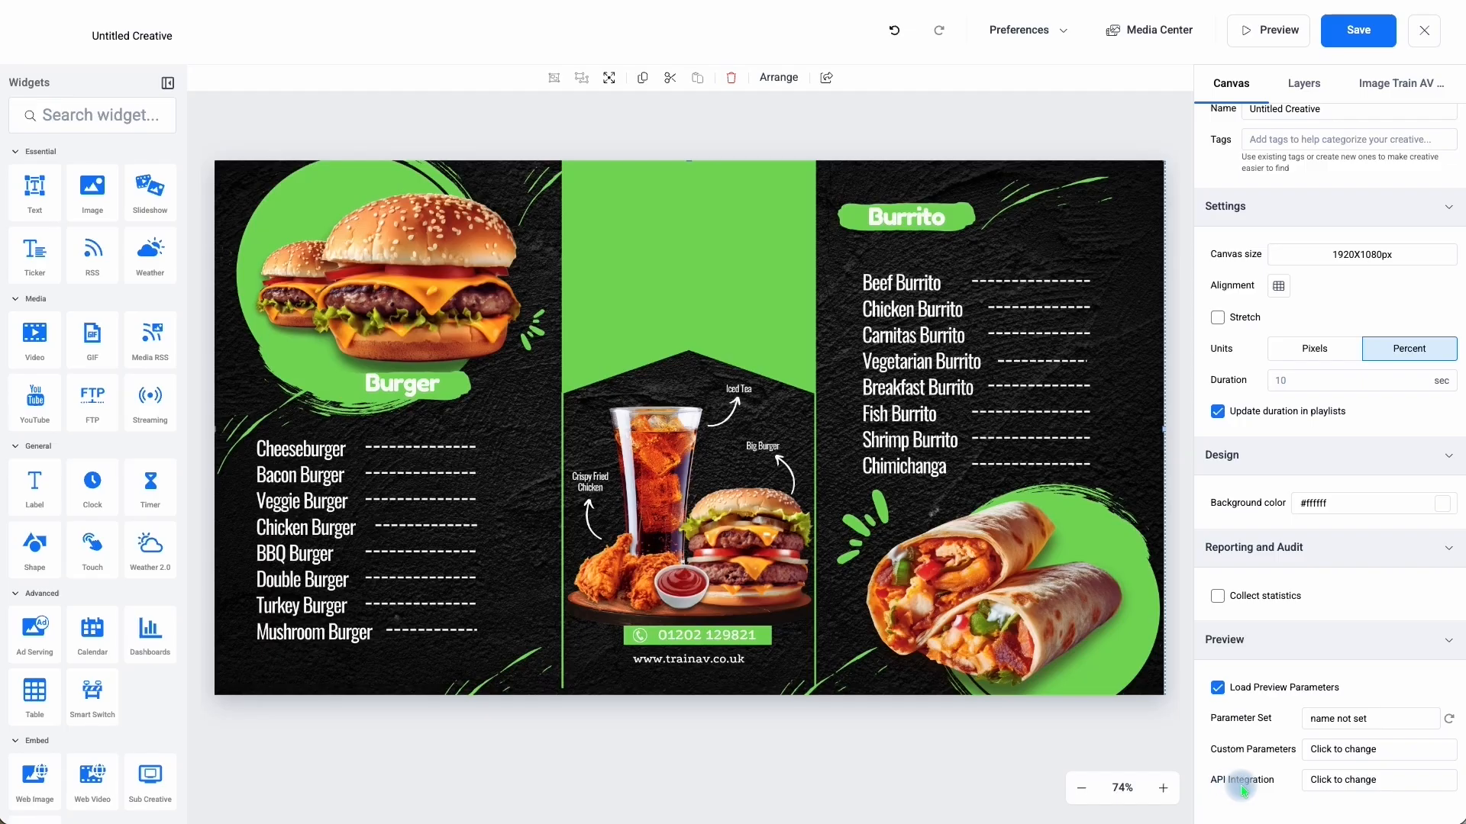
click(1335, 786)
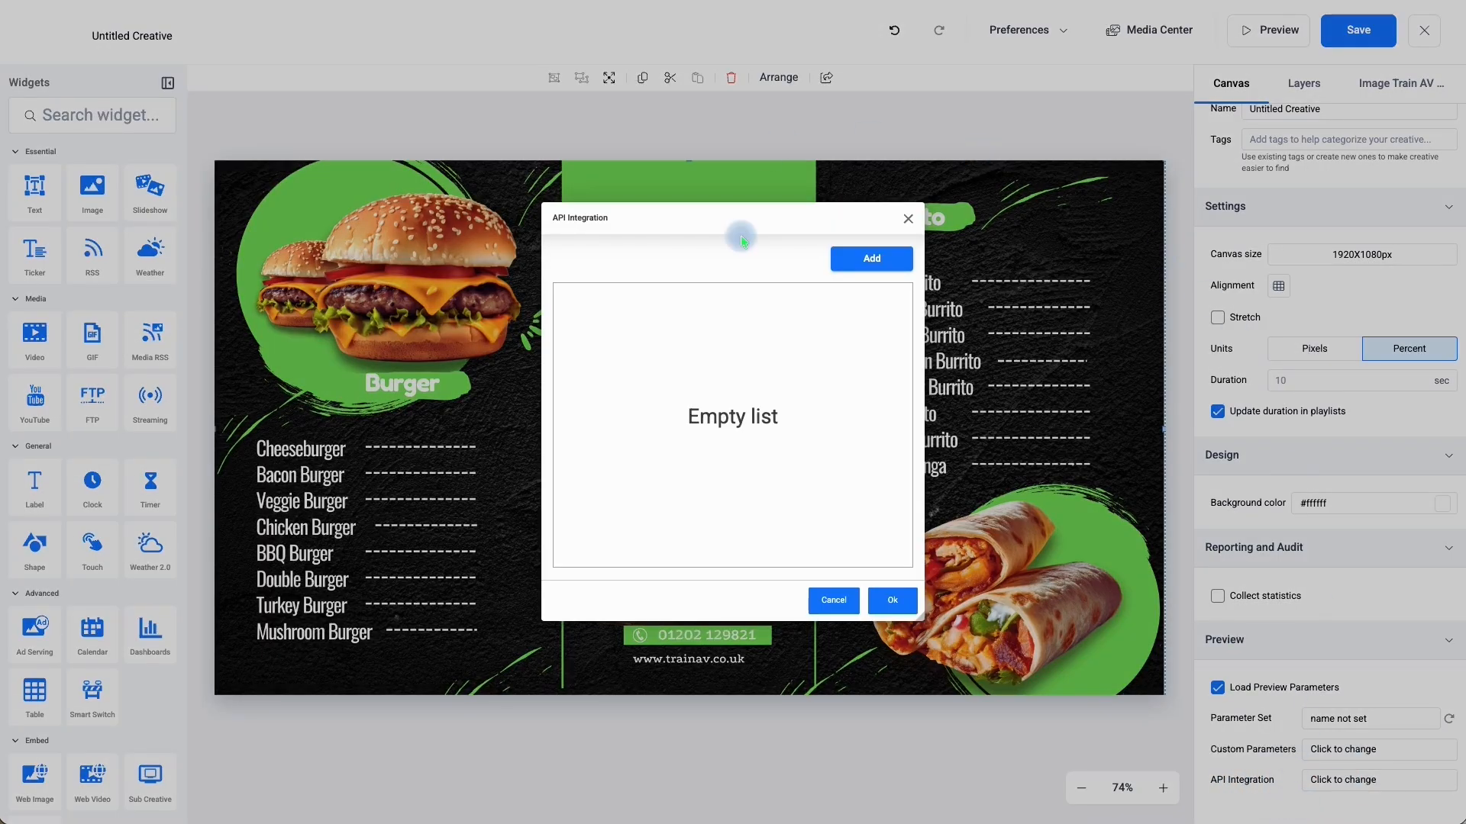
Add an API integration named Tables and paste the channel's API URL, including the account API key
click(875, 270)
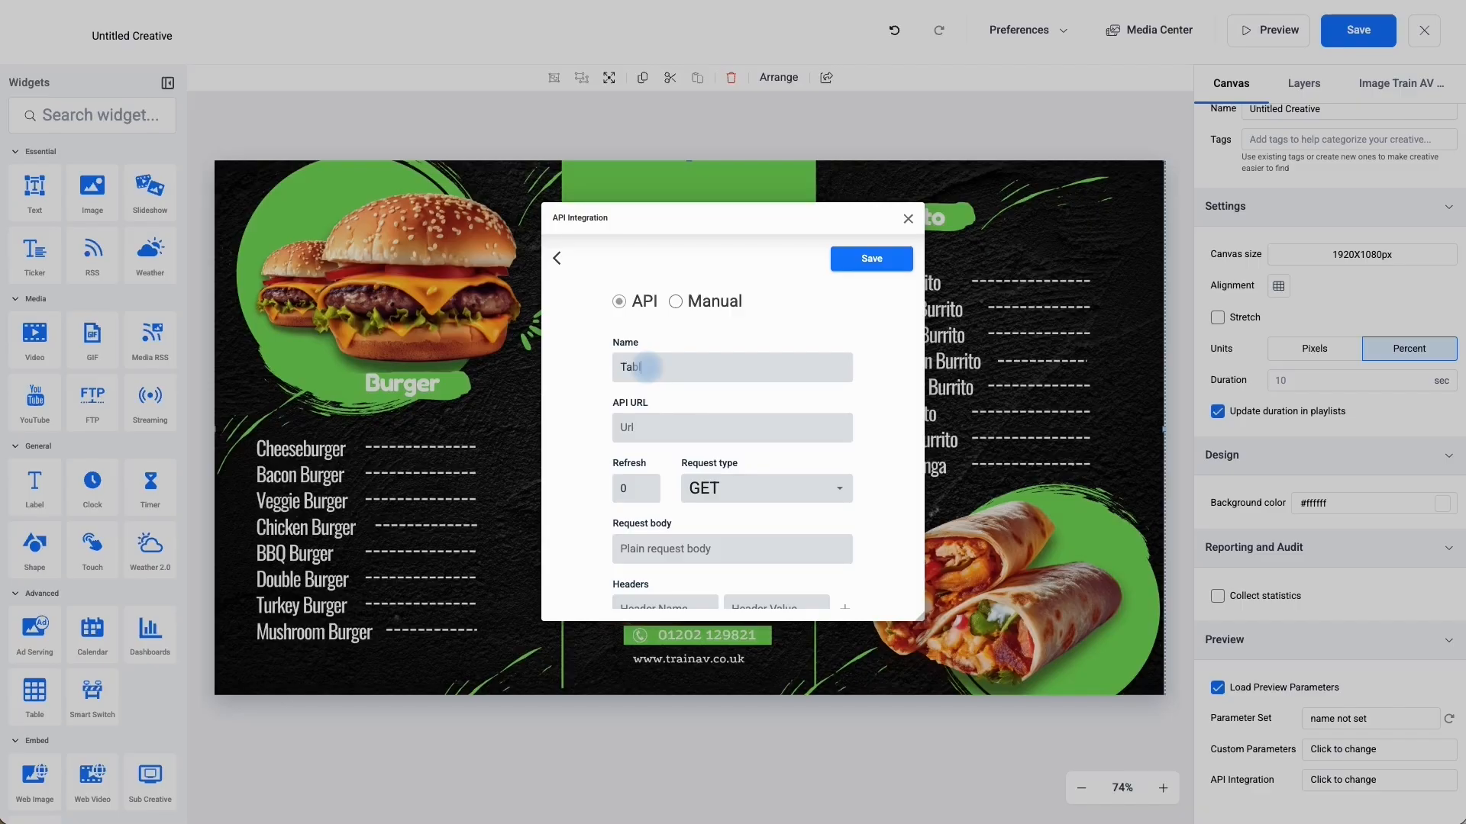
text(s)
click(634, 427)
key(ctrl+v)
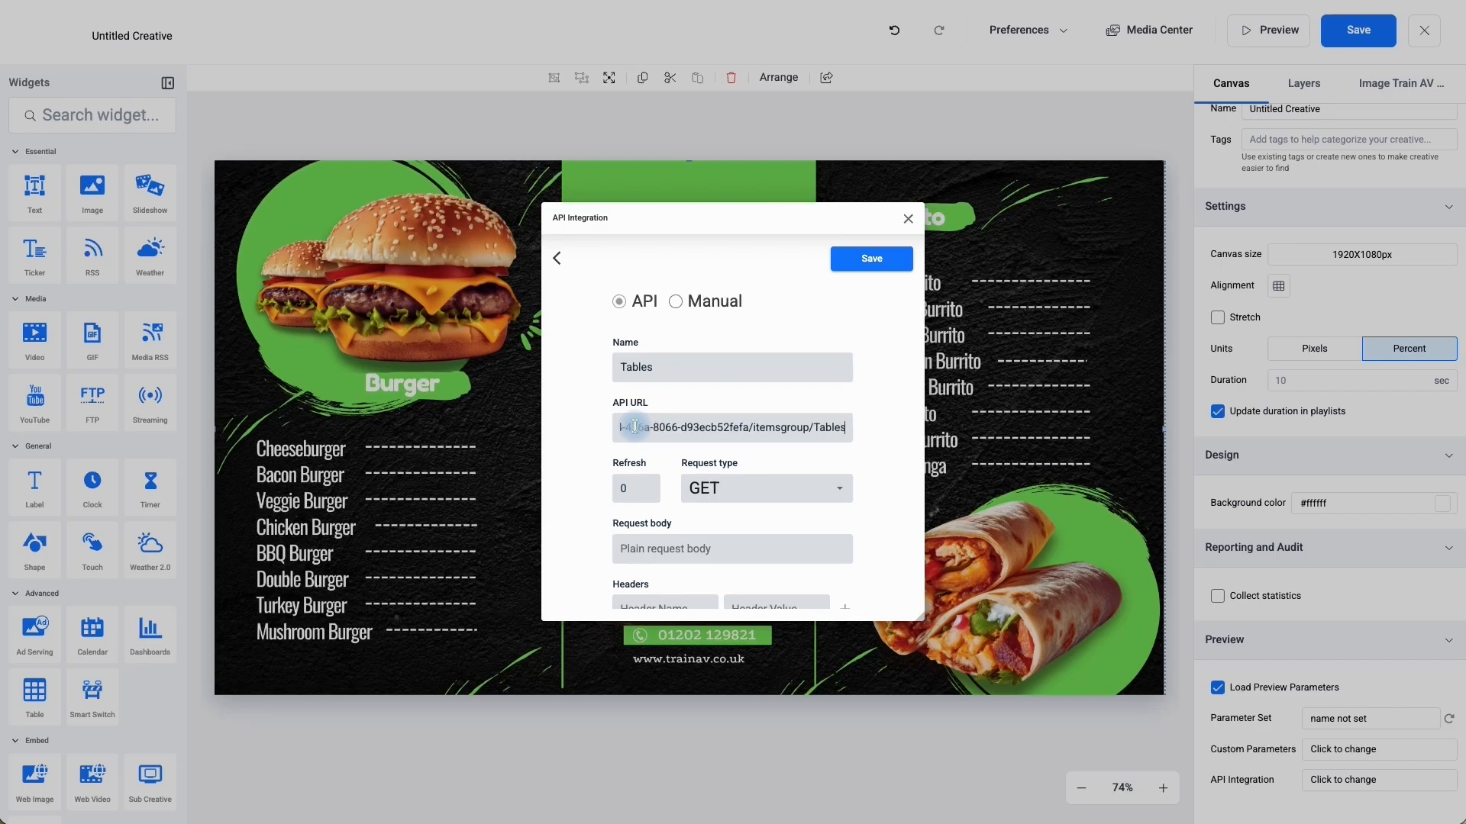
scroll(642, 425, left, 5)
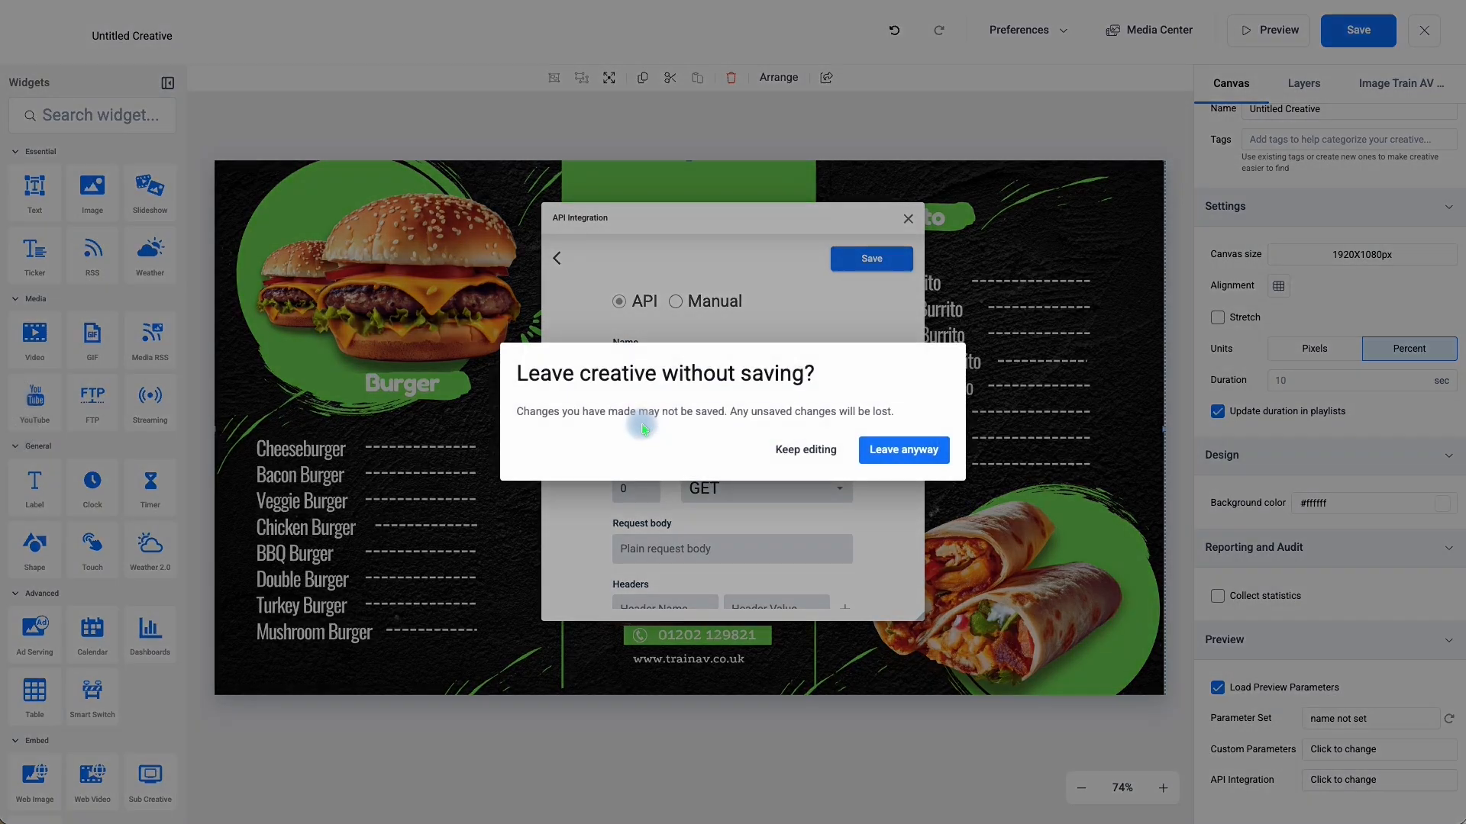
click(808, 449)
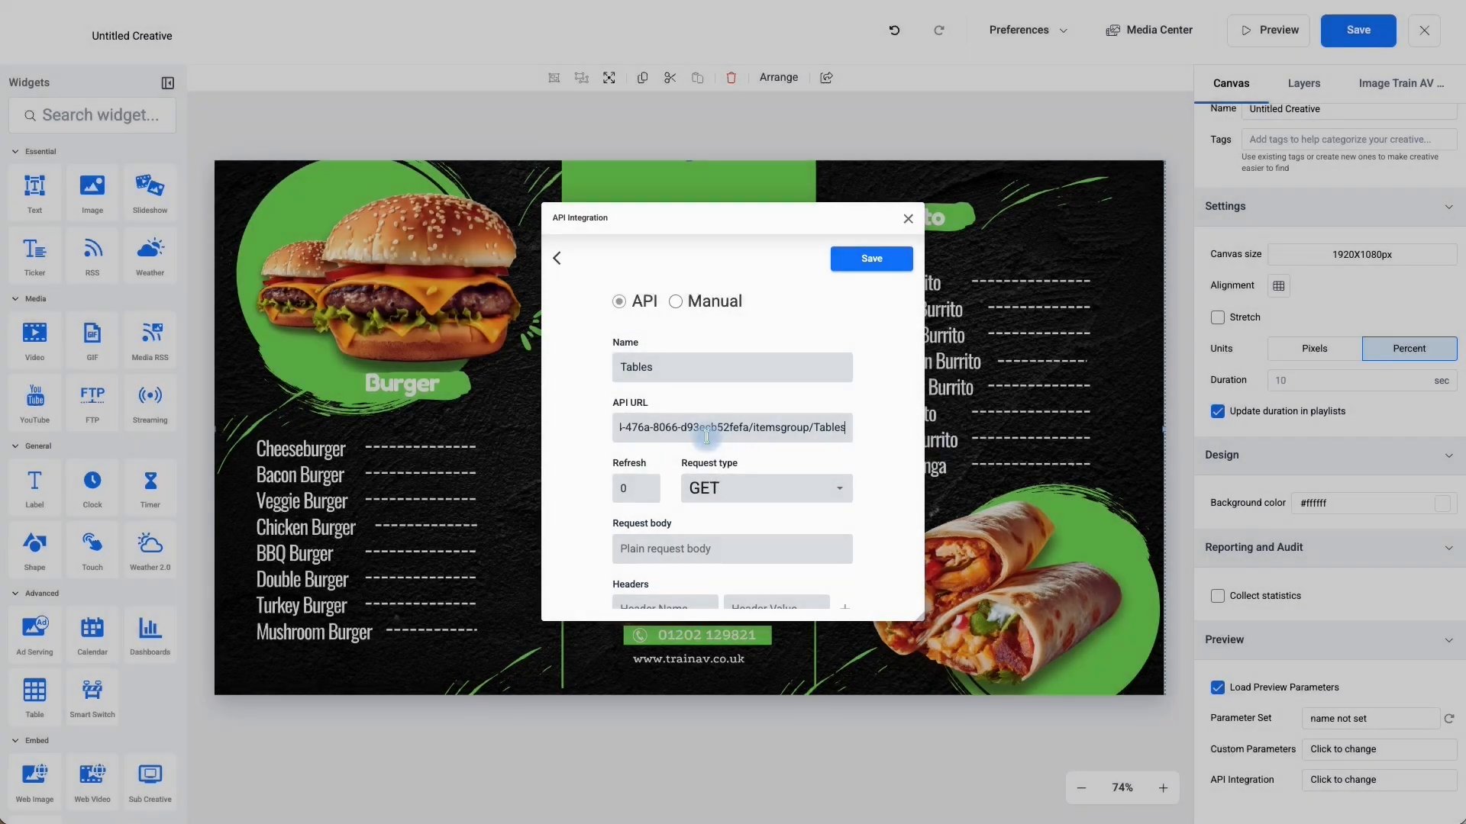
scroll(652, 428, left, 5)
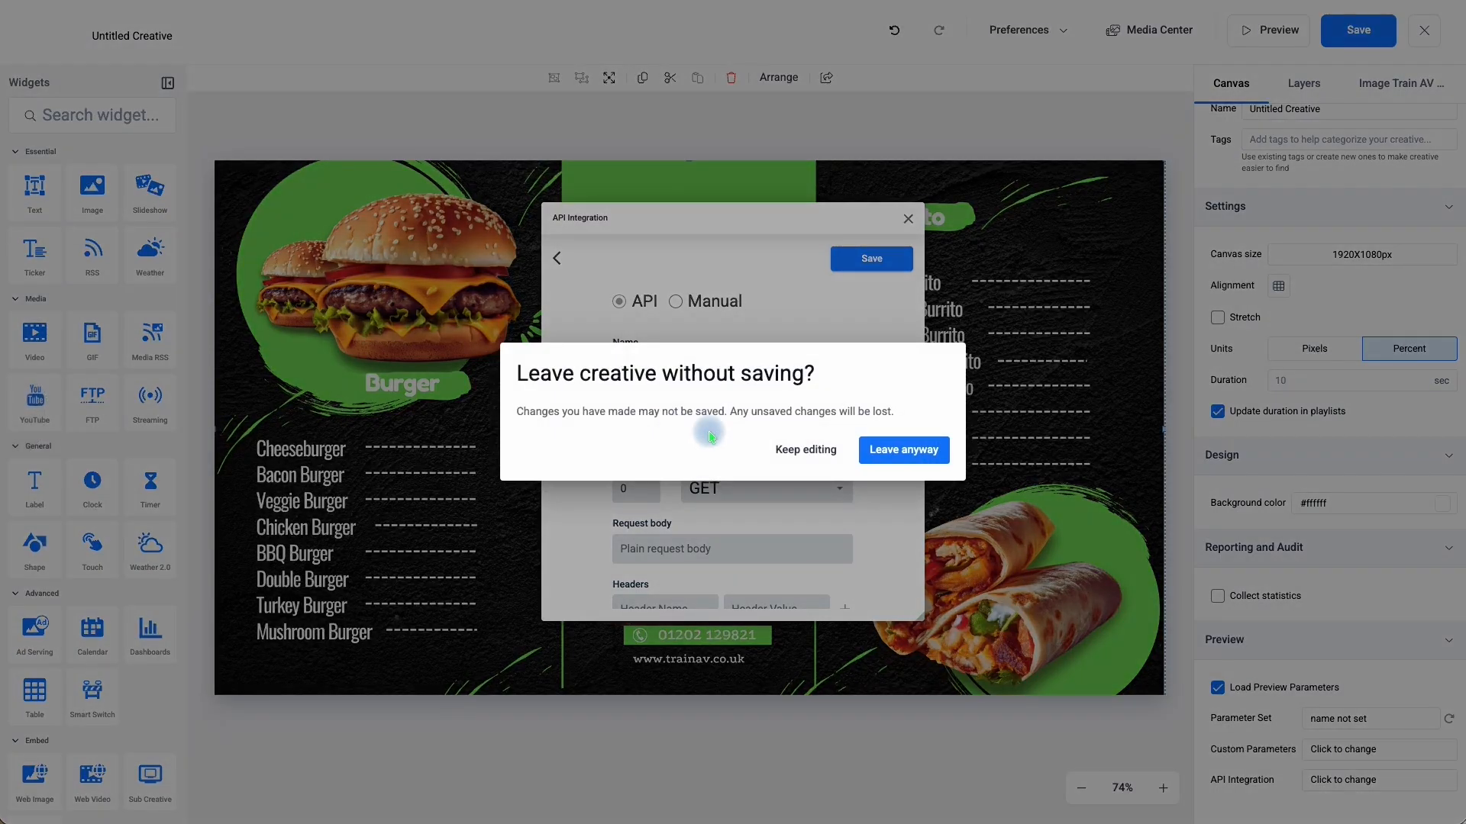
click(809, 449)
Examine the parts of the API URL: the server domain, the API key and the Tables channel name at its end
click(732, 427)
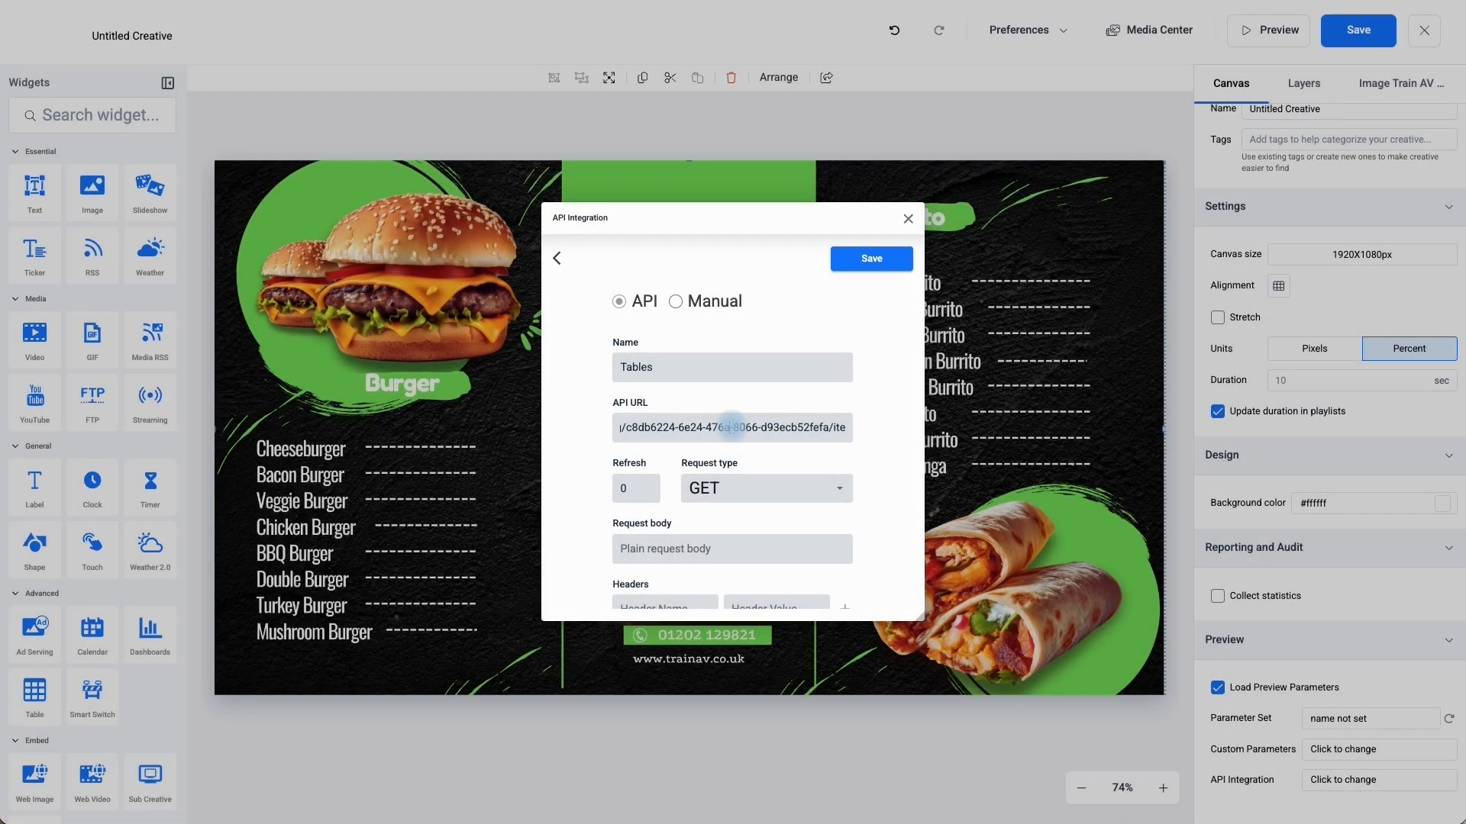
key(Left)
key(Left)
key(Left)
key(Left)
key(Left)
key(Left)
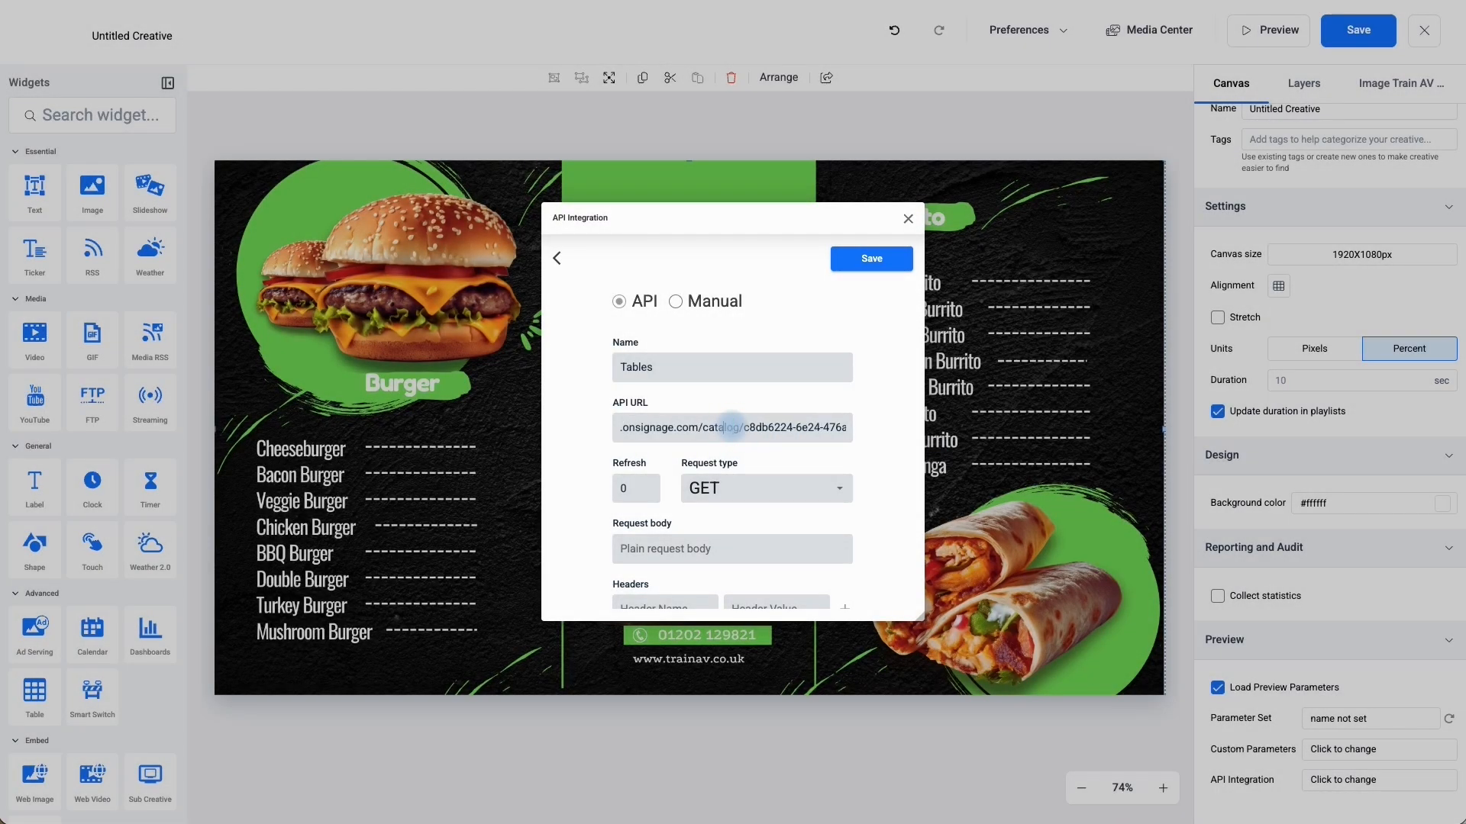
key(Left)
key(Left)
key(Left)
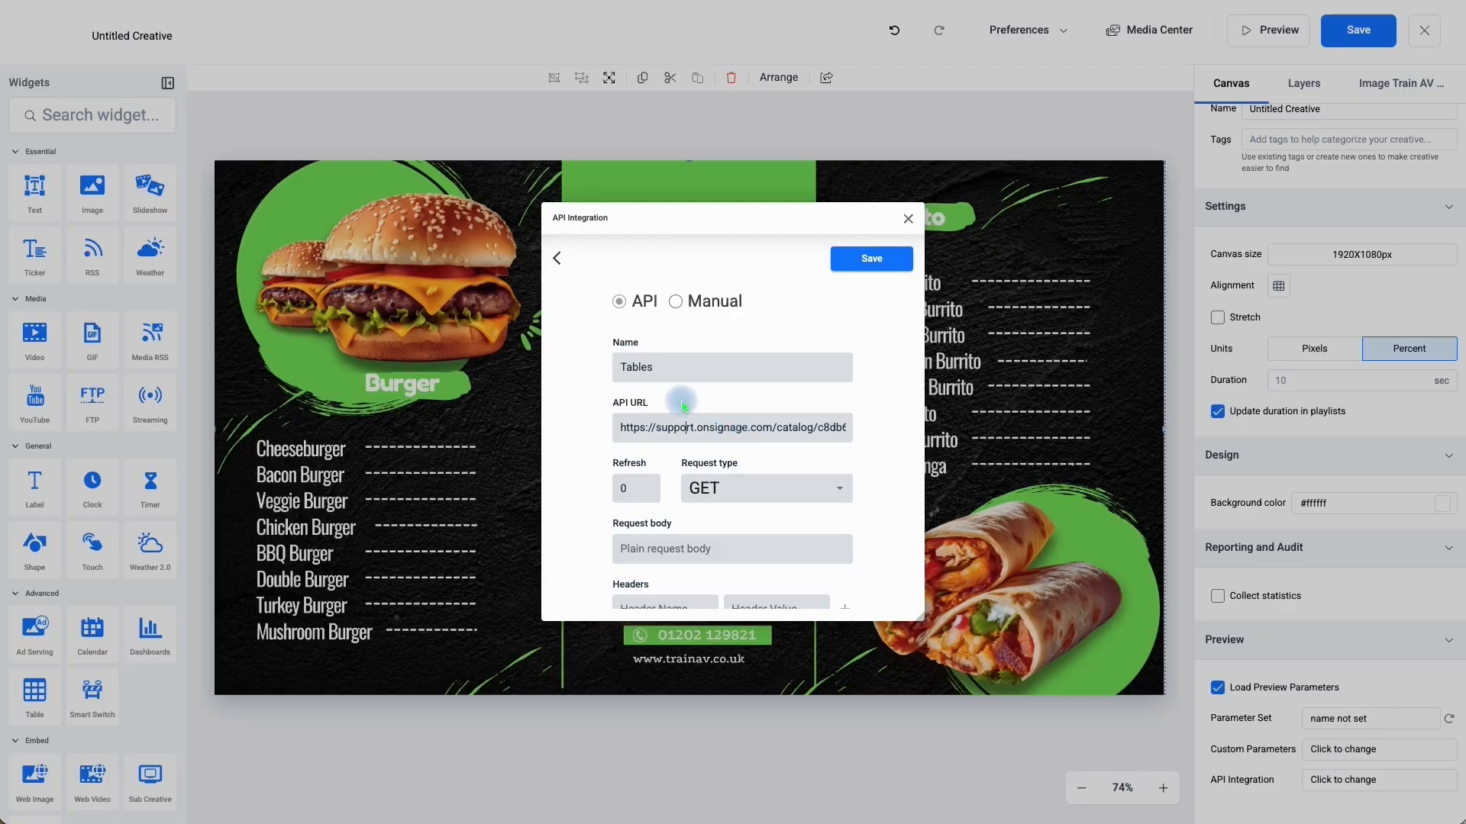
drag(623, 429, 707, 432)
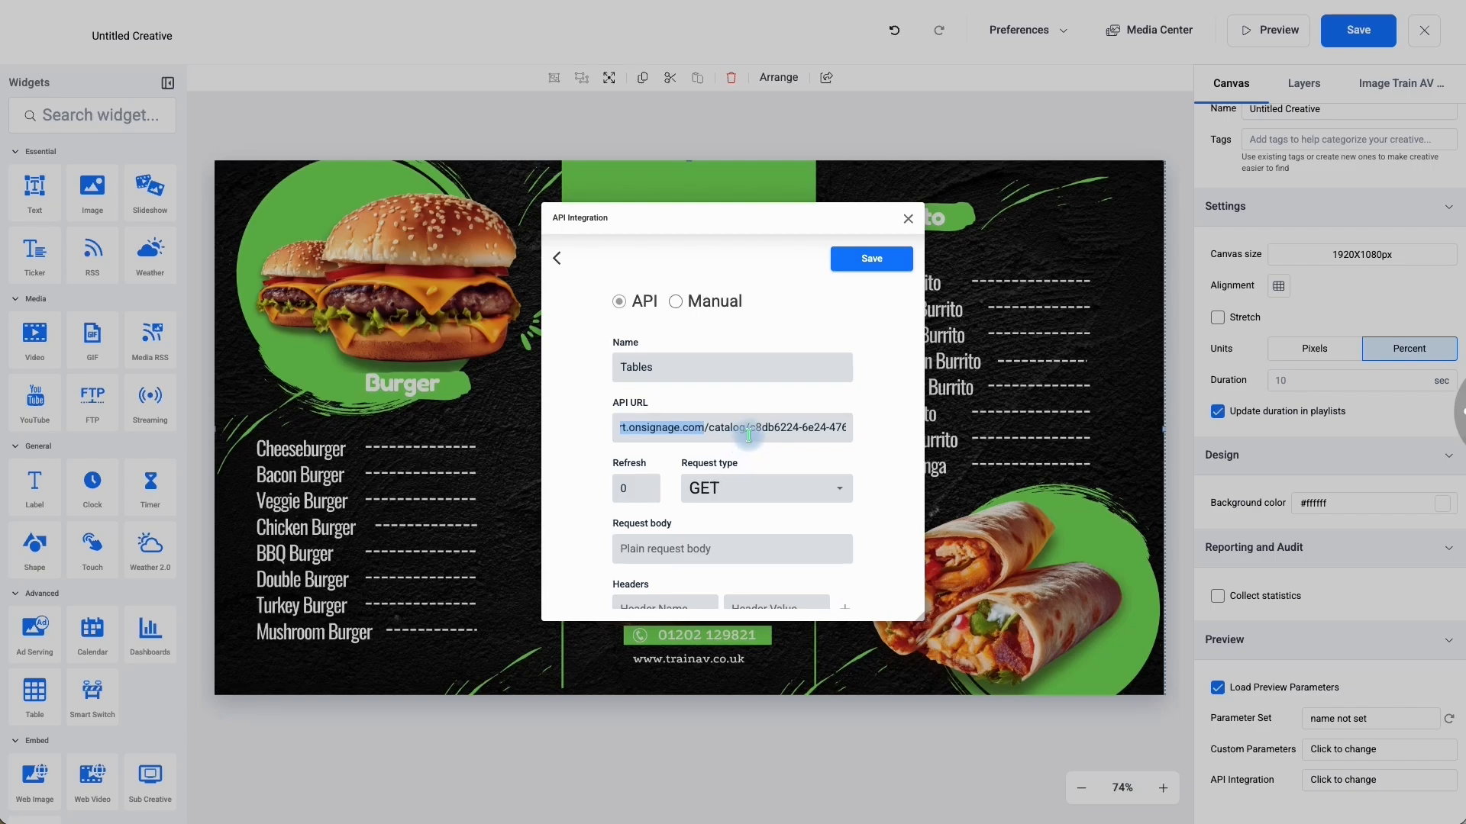
mouse_move(749, 429)
mouse_down()
mouse_move(828, 430)
mouse_move(737, 432)
mouse_move(750, 430)
mouse_up()
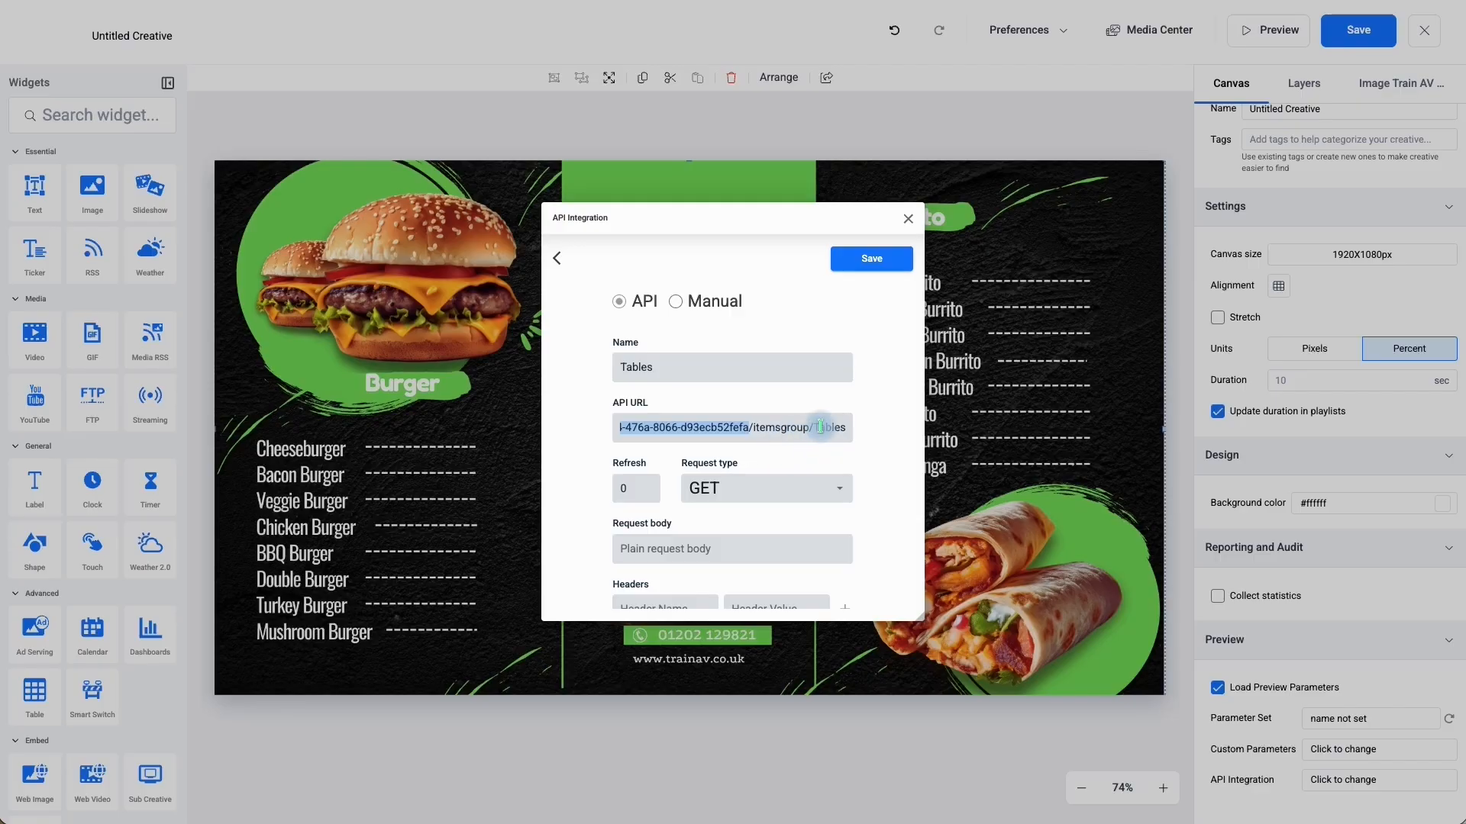
drag(815, 427, 845, 428)
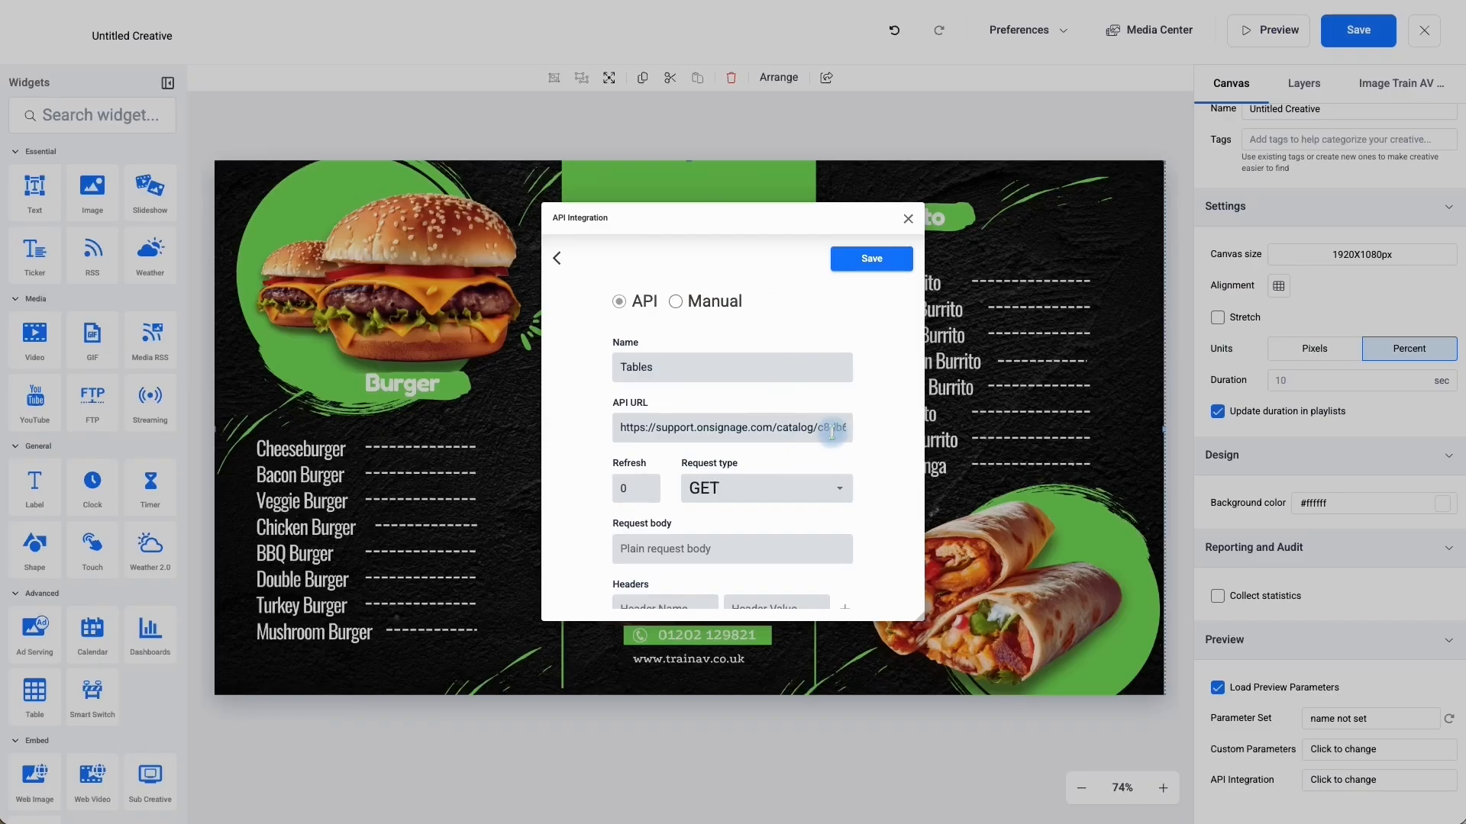
Set the integration's refresh value to 4 and its property key to Available
scroll(802, 424, down, 3)
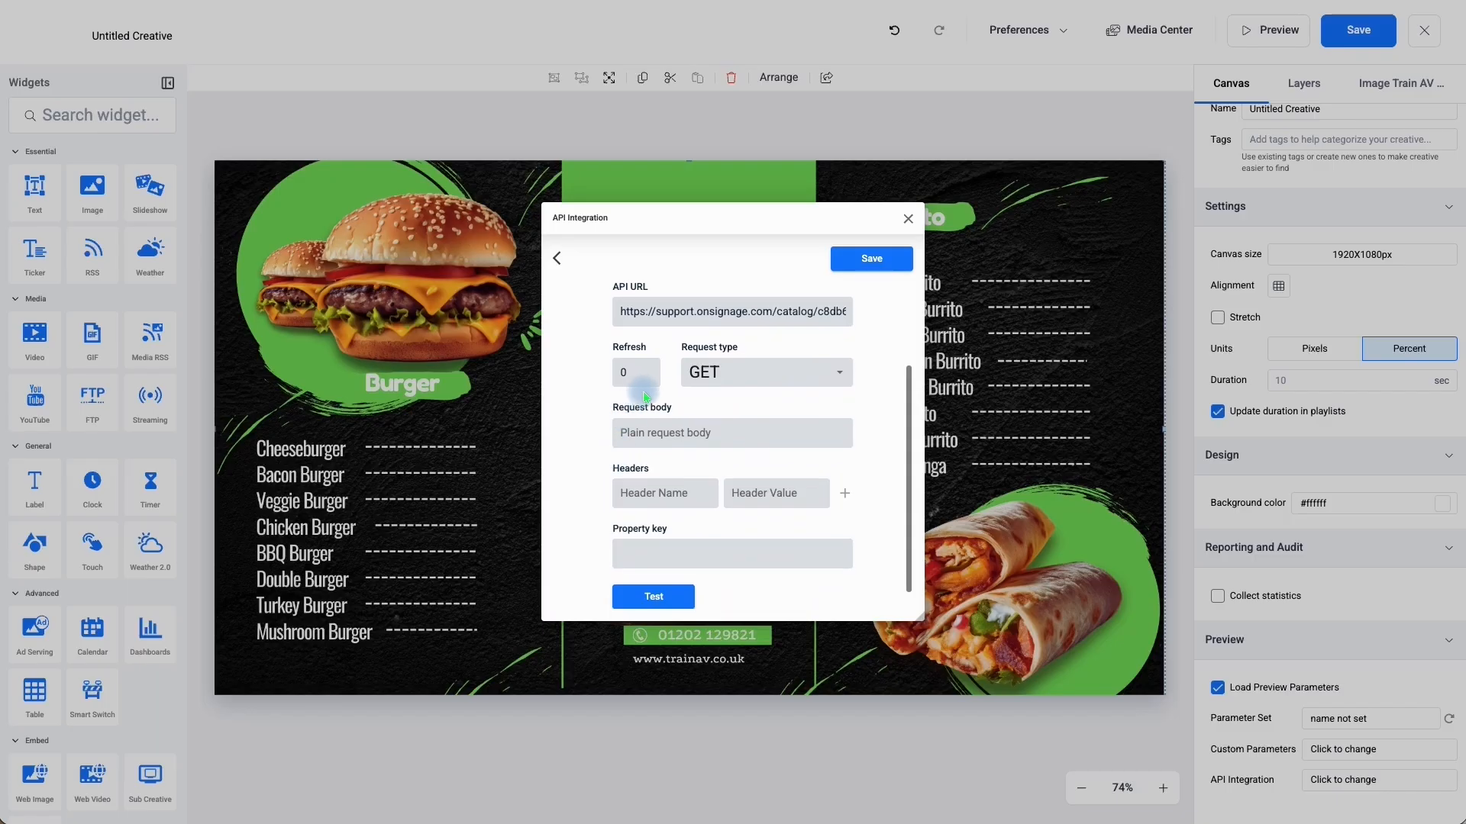
drag(649, 372, 578, 373)
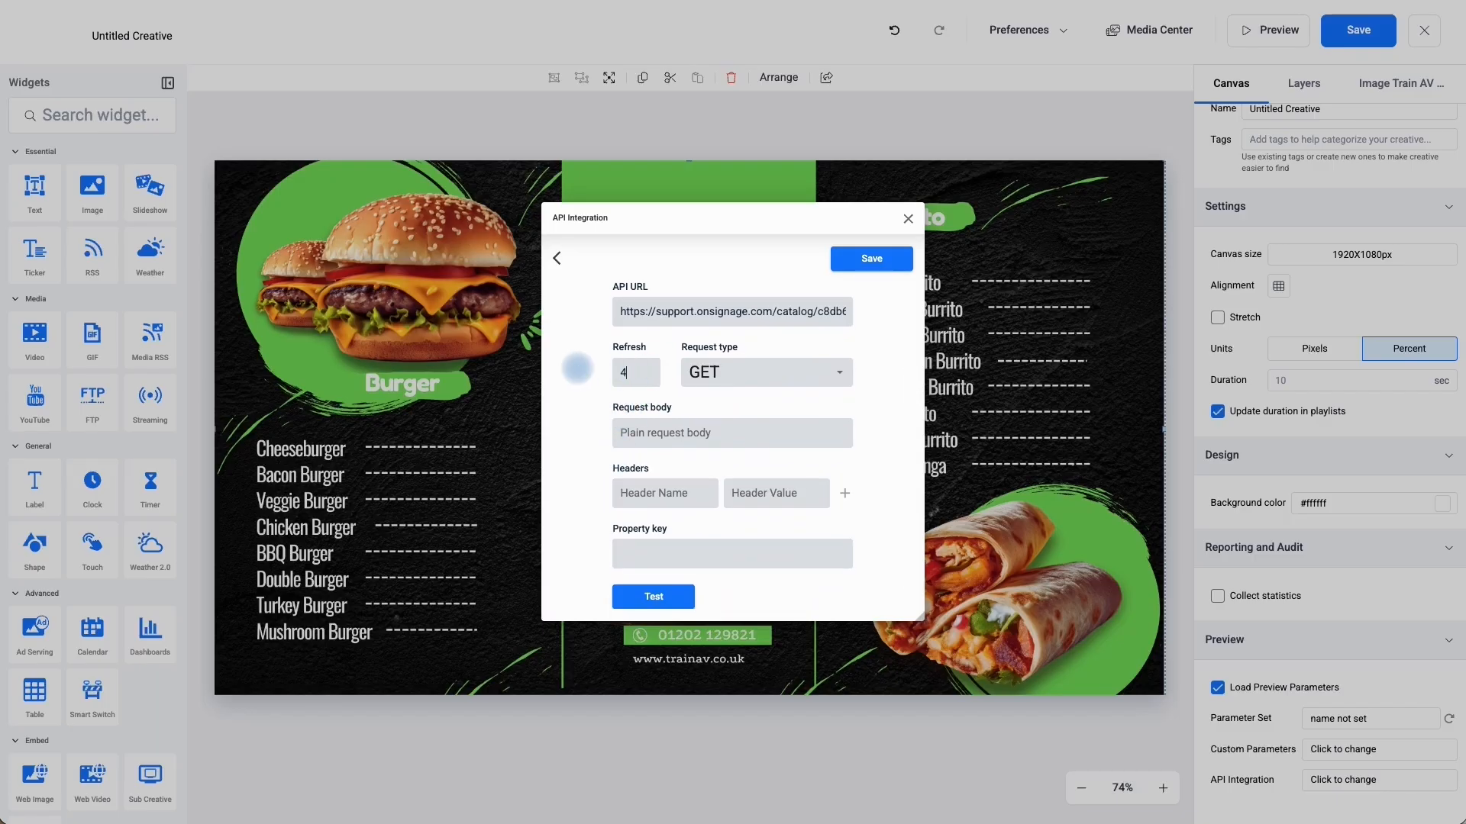
scroll(641, 431, down, 1)
click(666, 535)
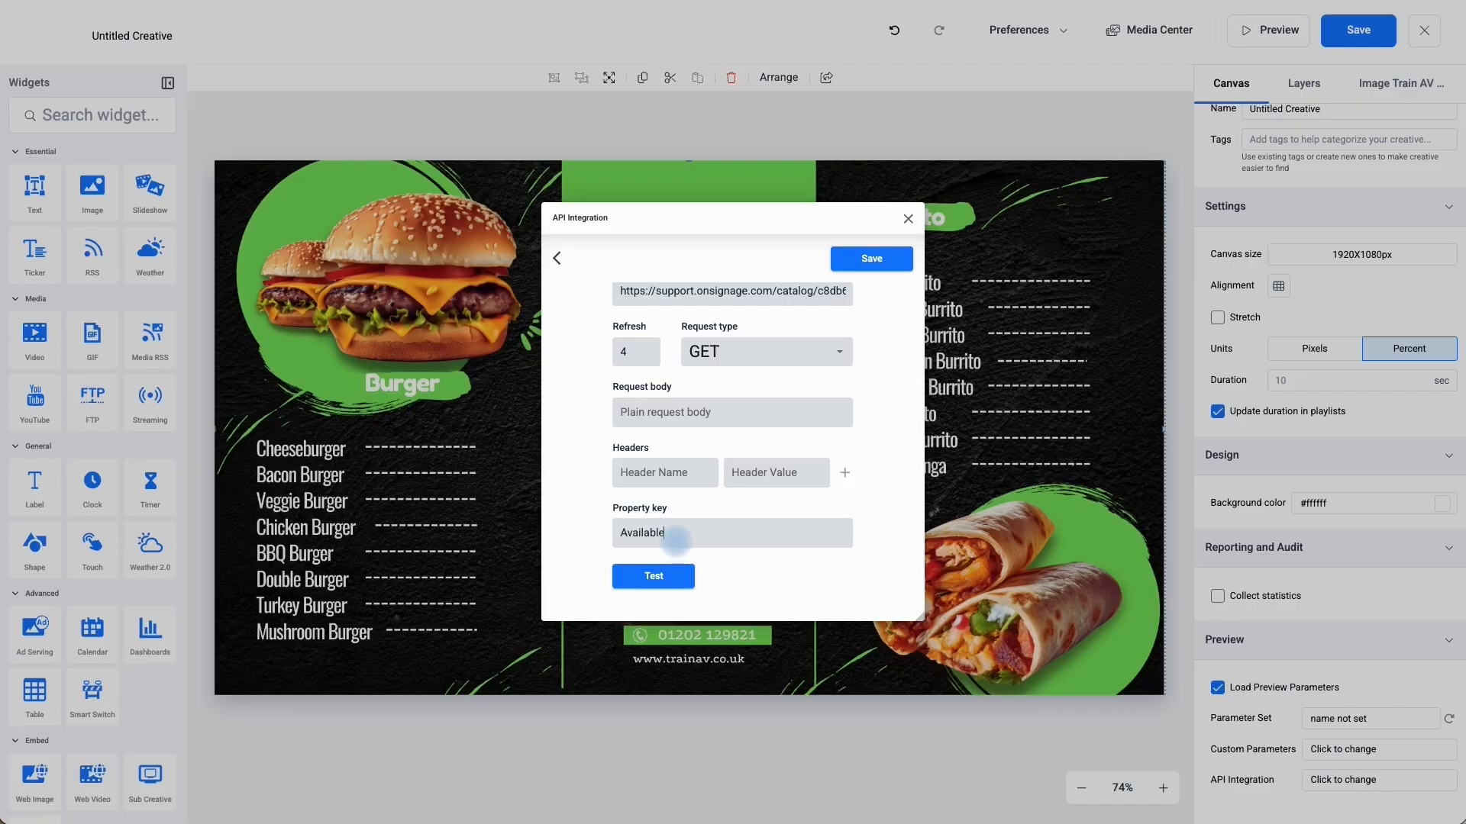
Test the API request, check the returned data, and save the Tables integration
click(661, 577)
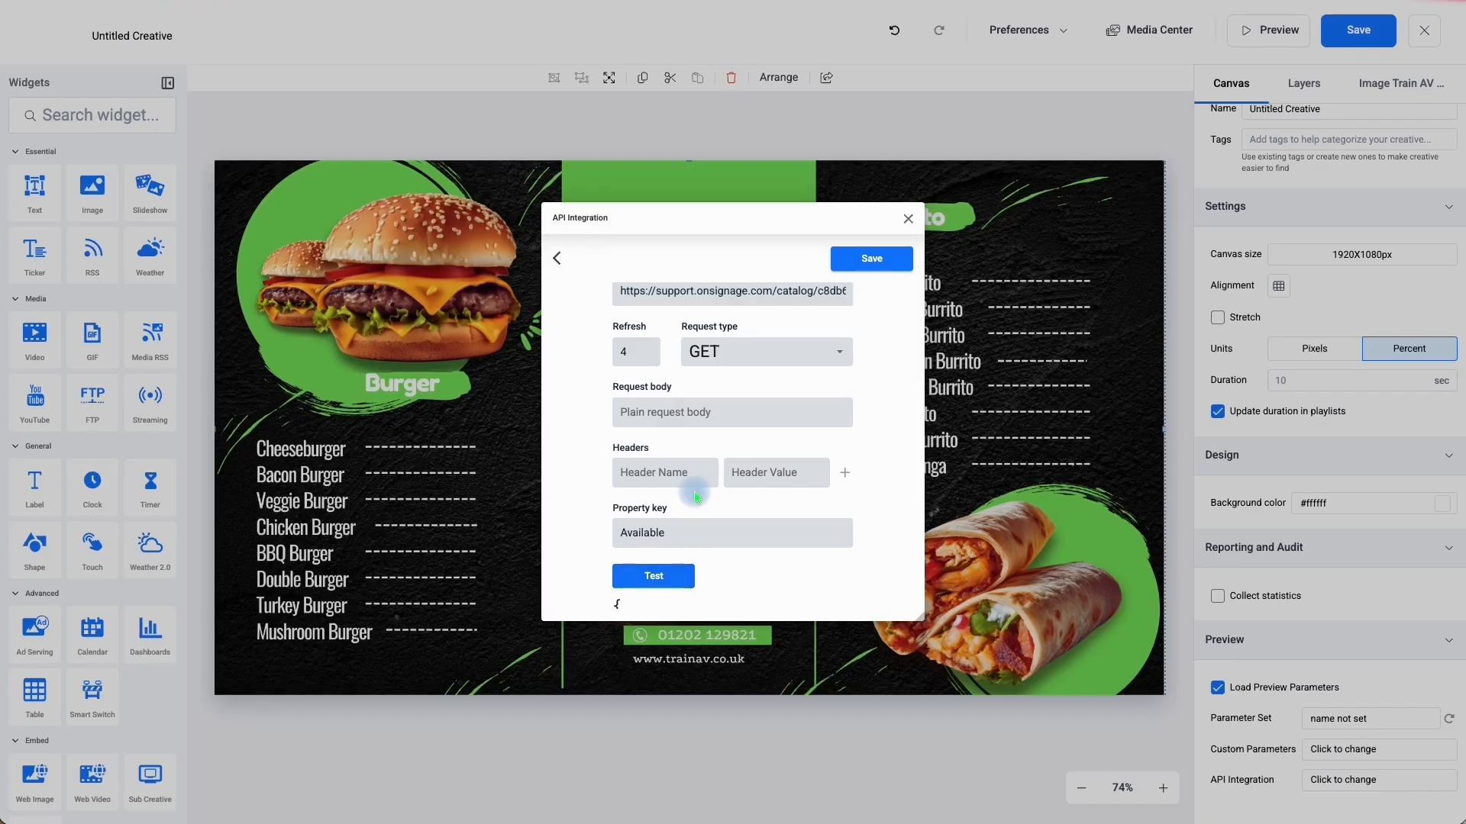
scroll(695, 483, down, 1)
scroll(695, 484, down, 1)
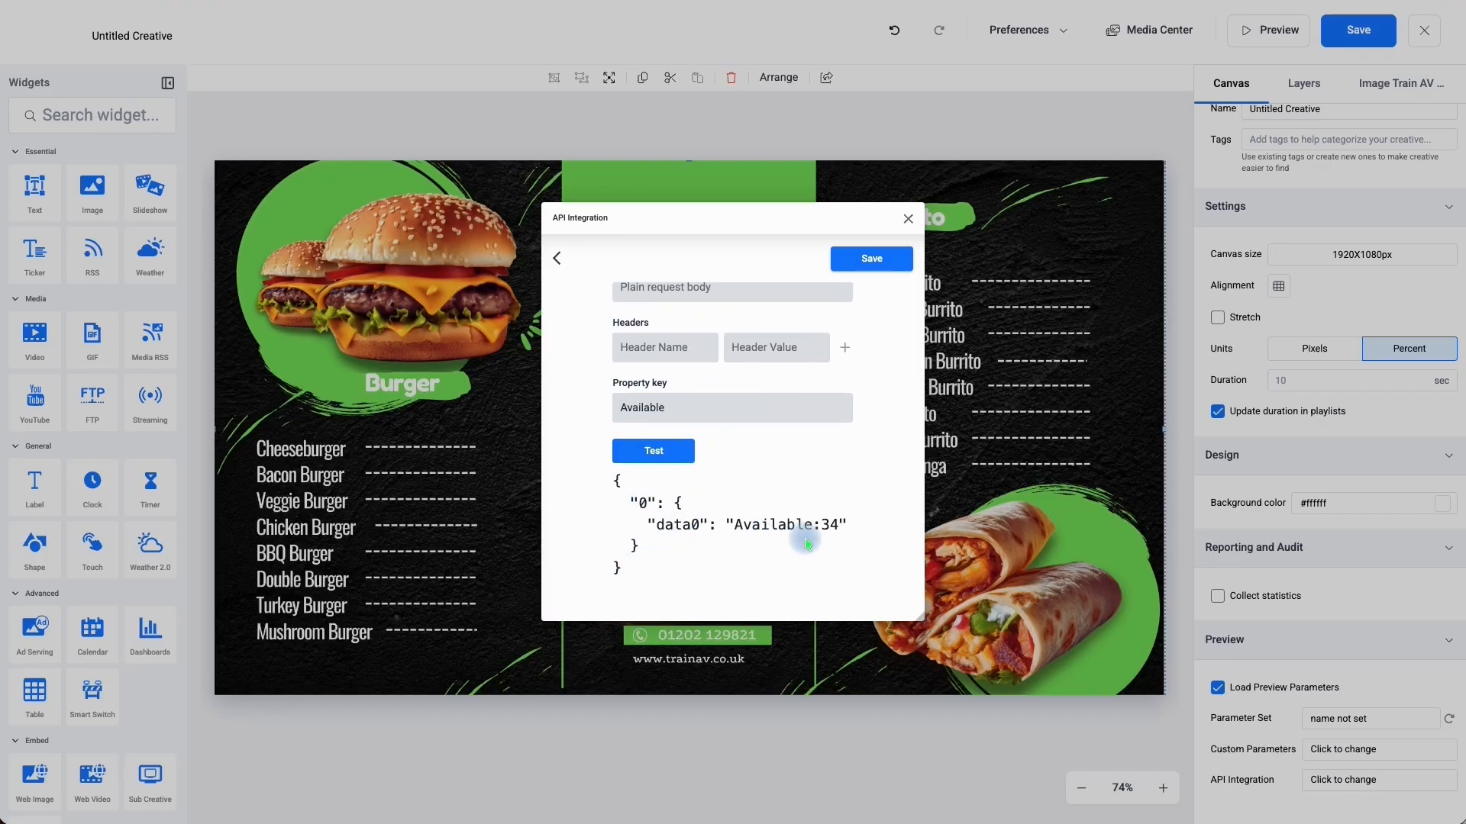
click(874, 261)
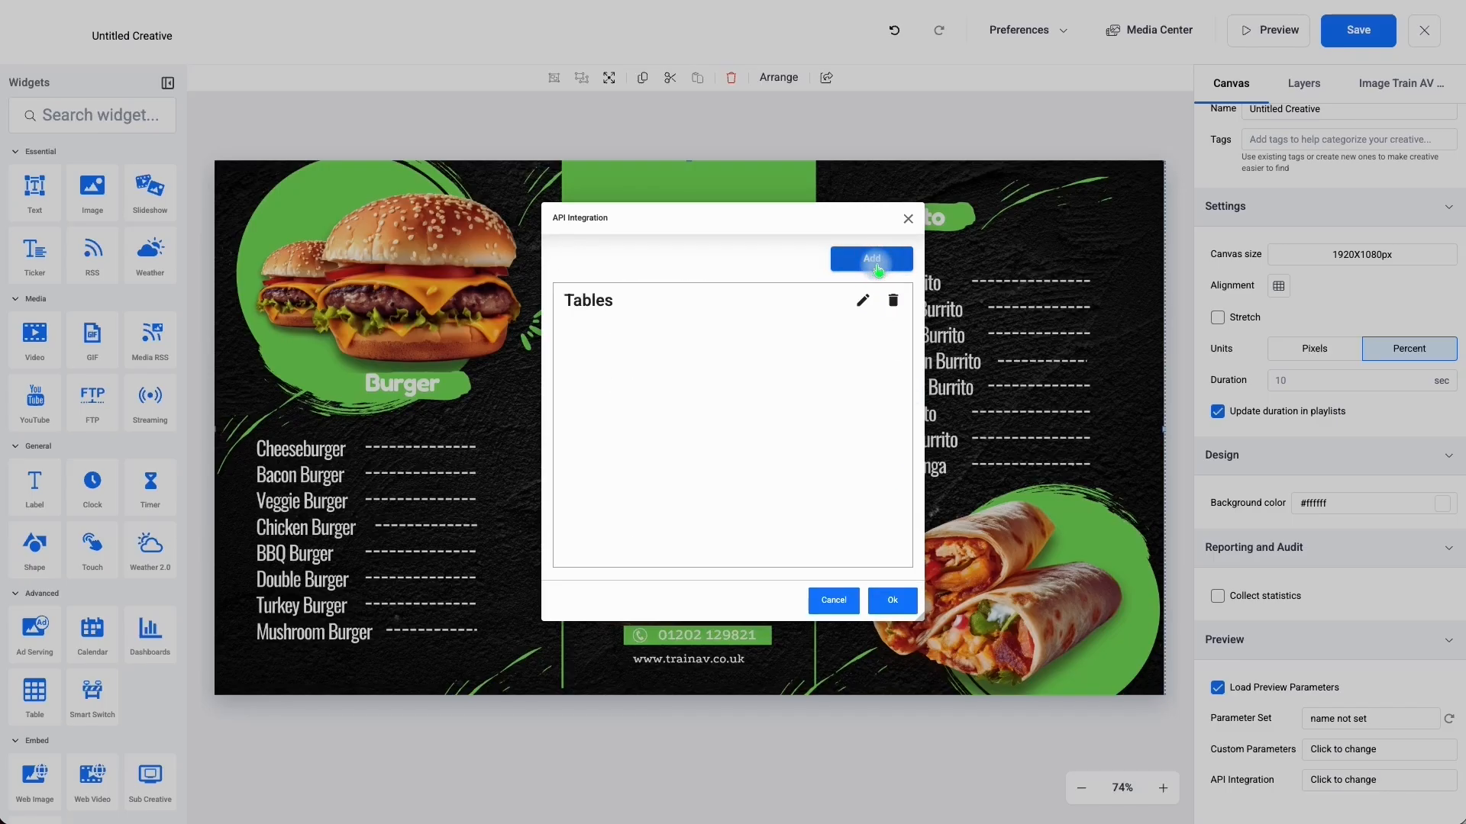
Confirm the API integration list and place a Text widget in the green banner between the burger and burrito menus, ready for text entry
click(894, 612)
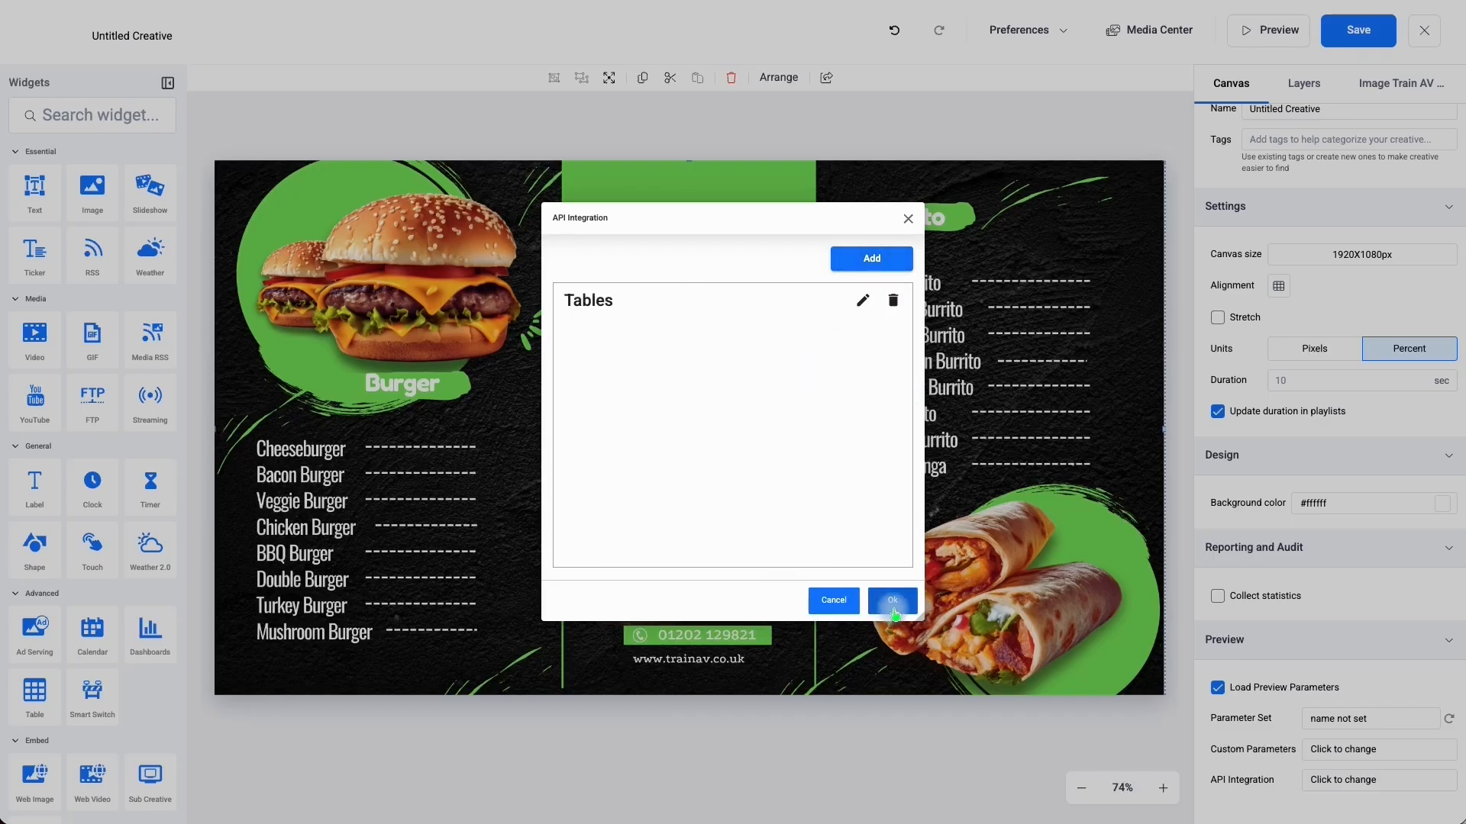
click(1218, 688)
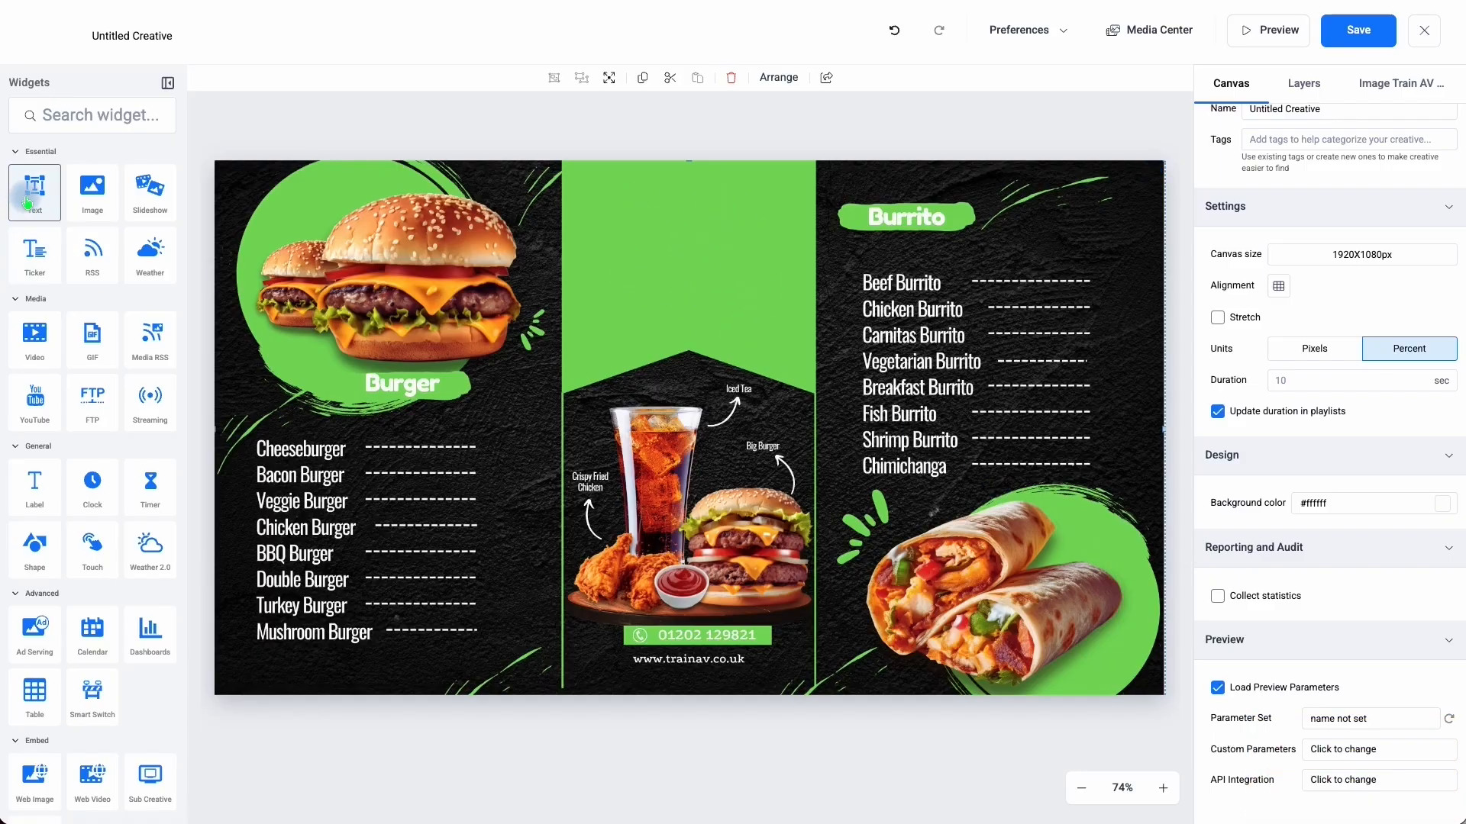
drag(29, 202, 675, 266)
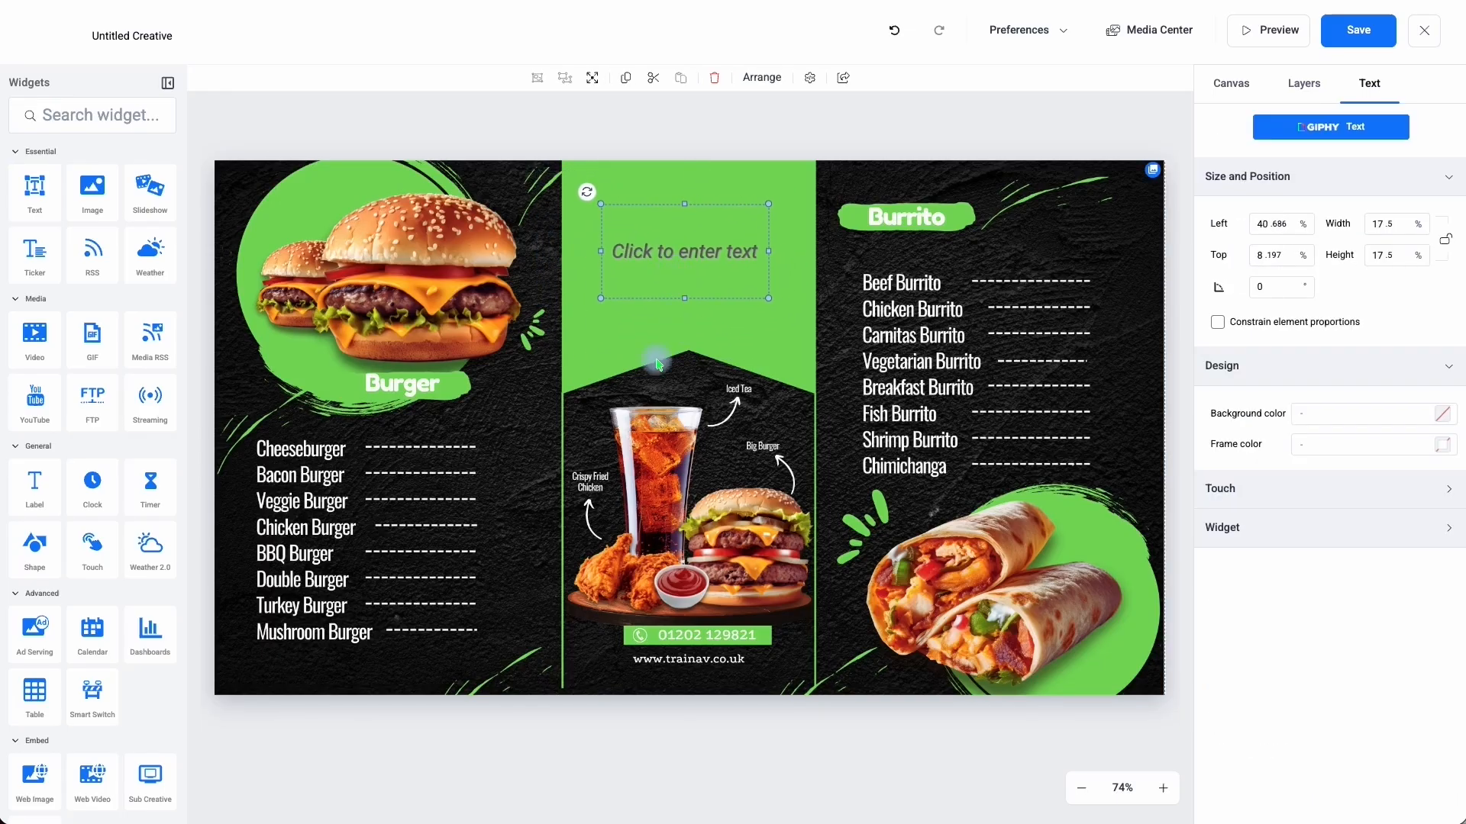
click(667, 251)
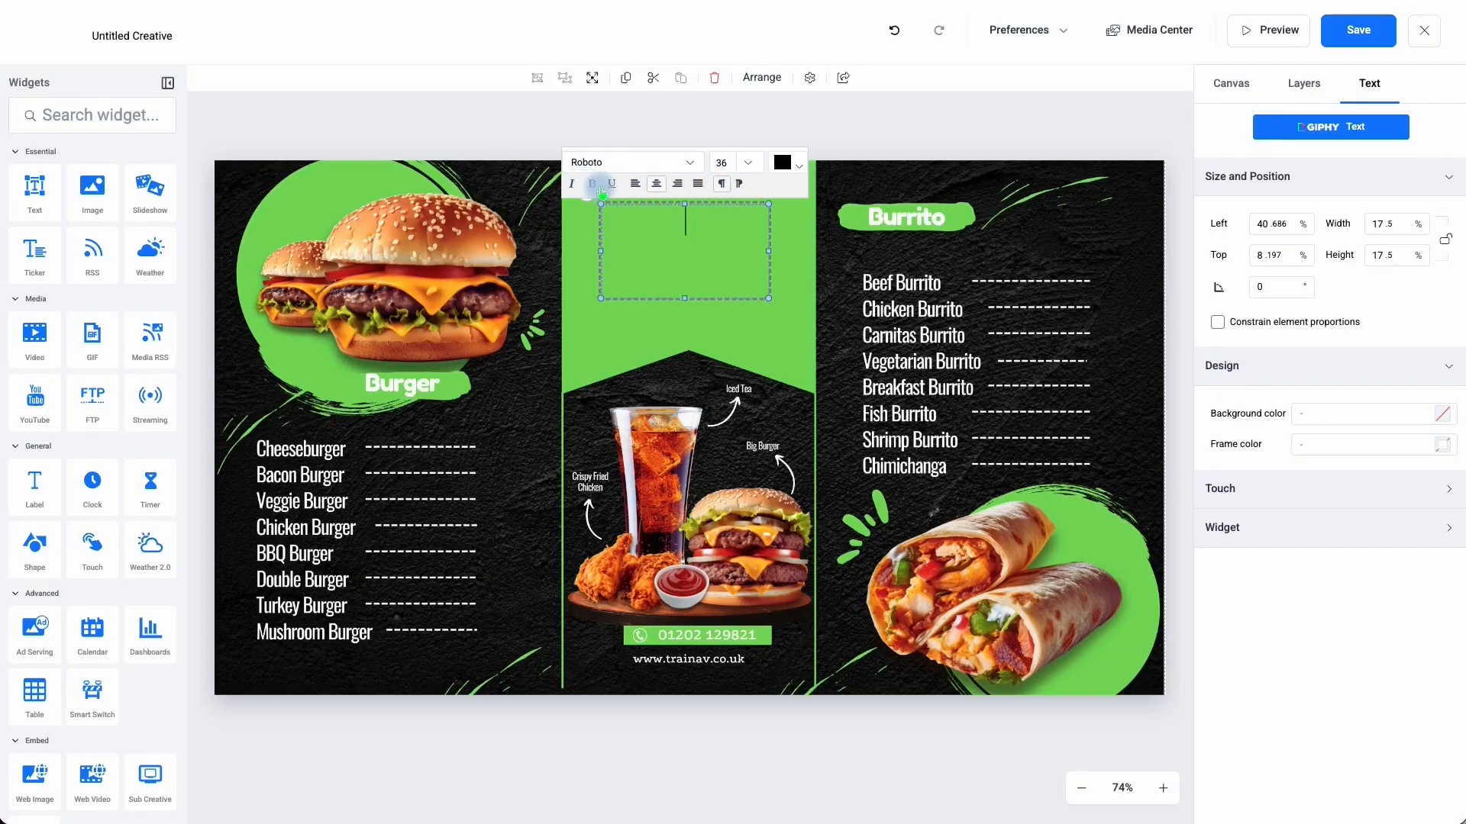
Set the new widget's text color to white (ffffff) and its font size to 56
click(799, 162)
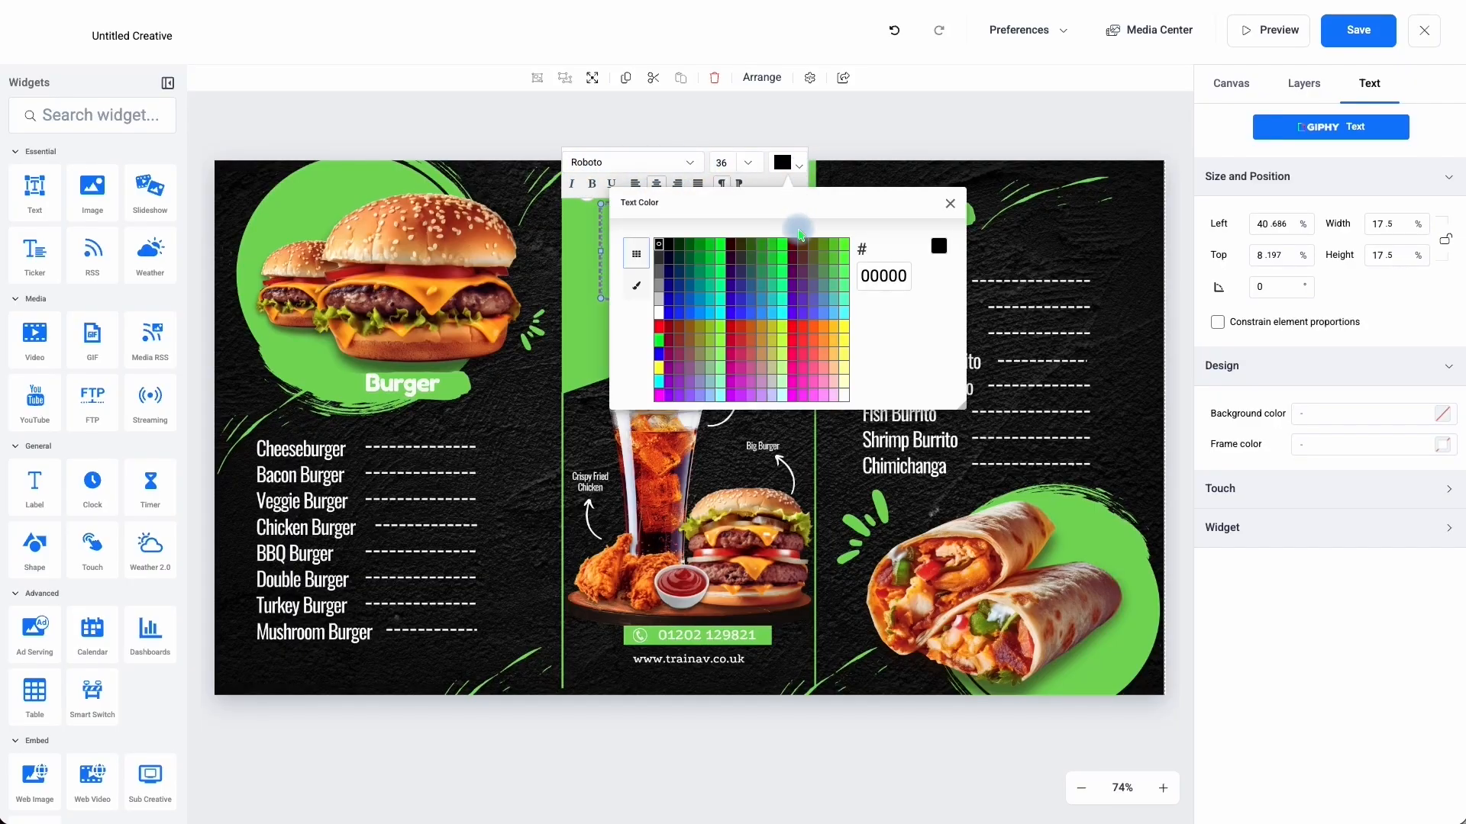
click(657, 314)
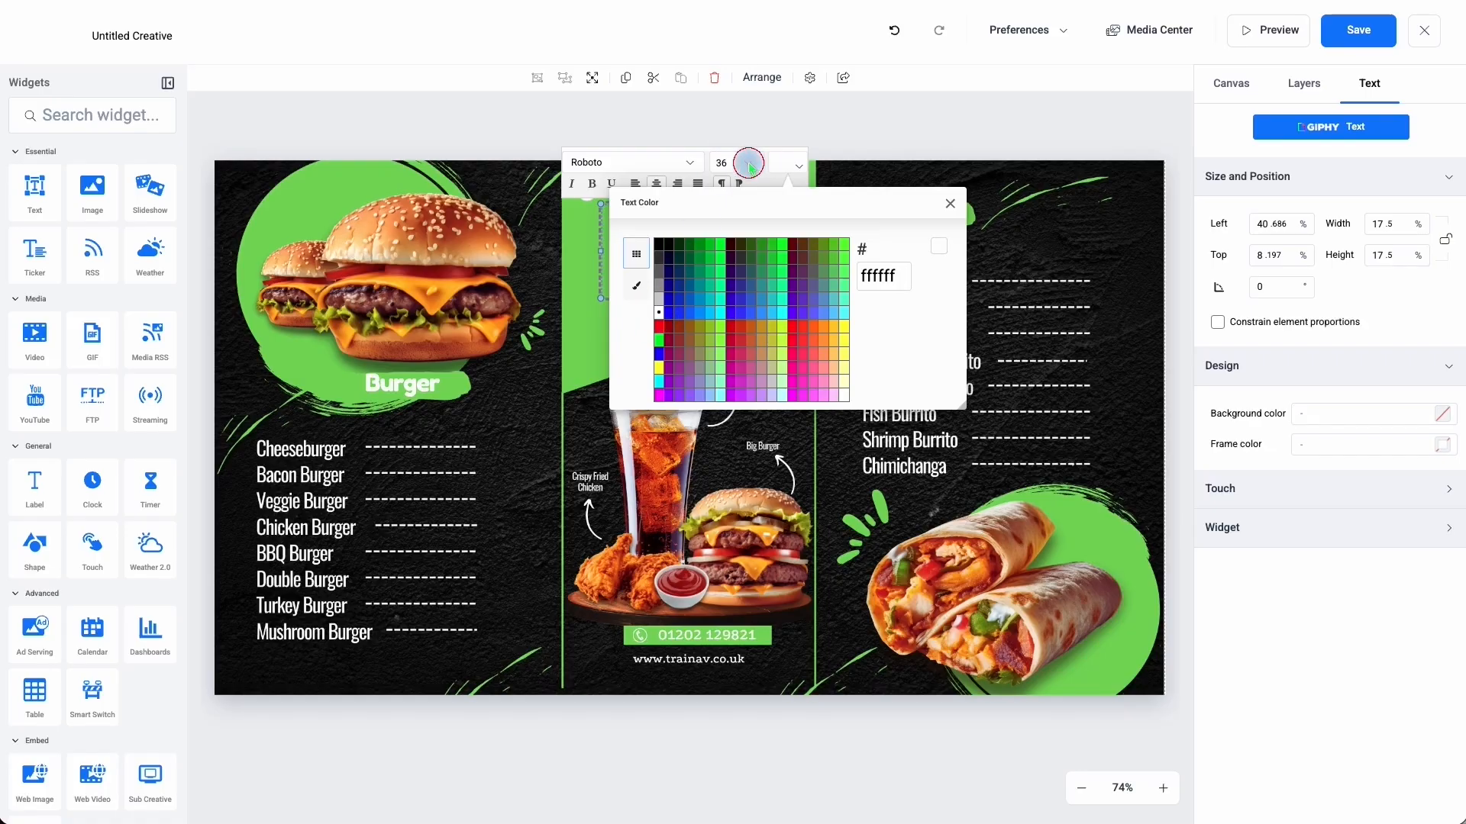
click(749, 164)
scroll(745, 276, down, 4)
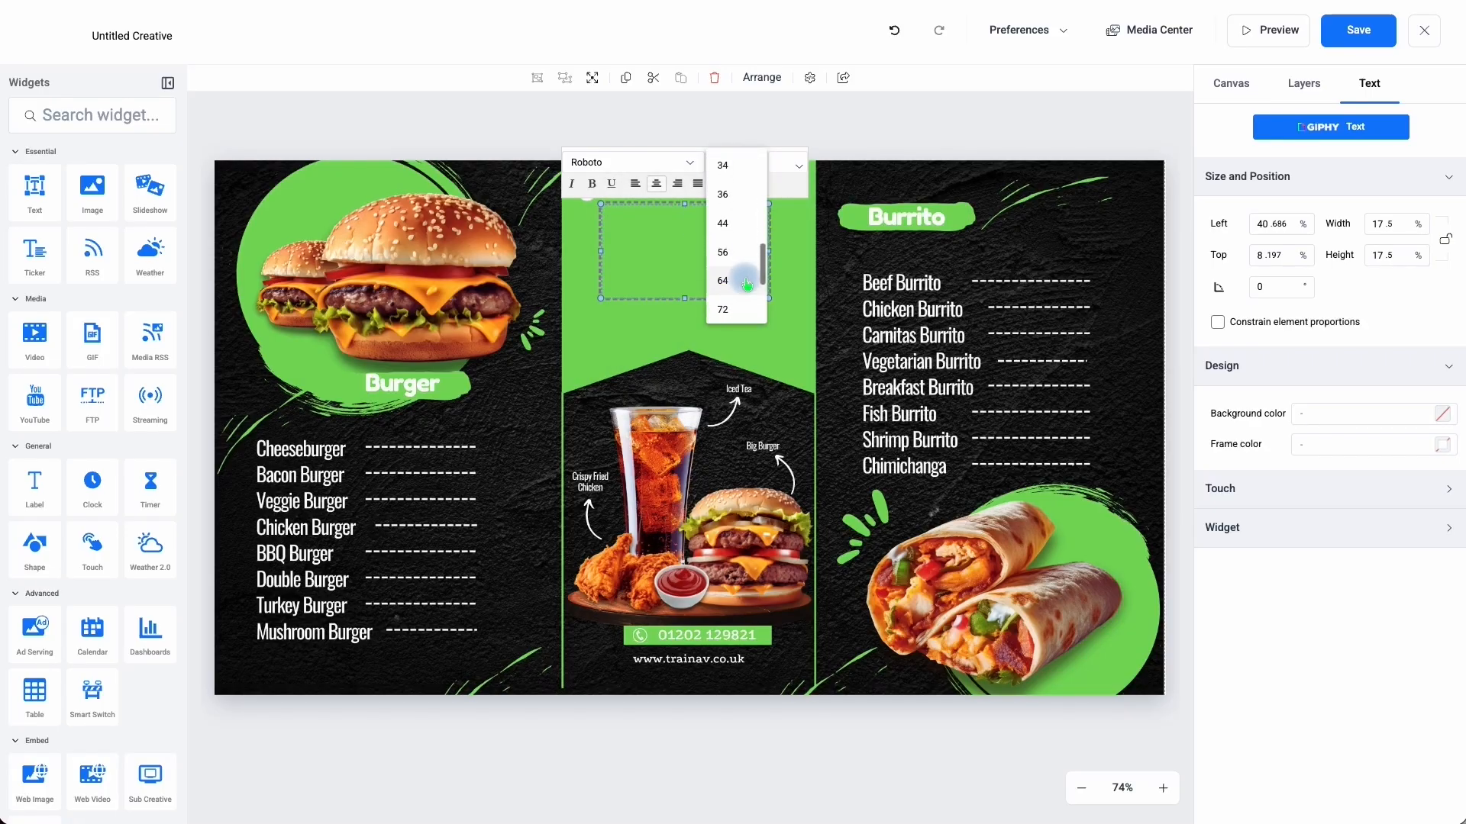
click(731, 213)
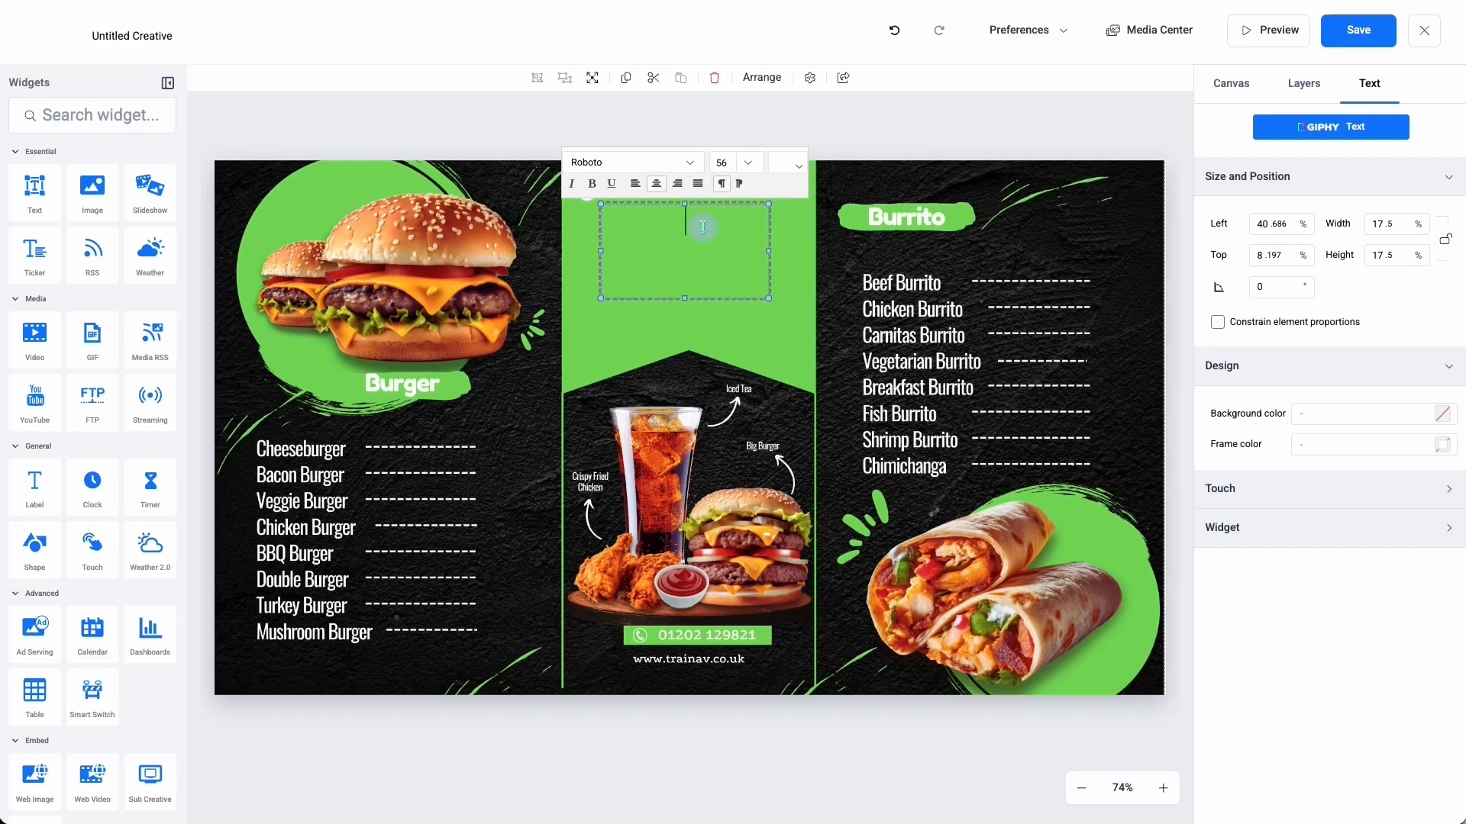
text(${)
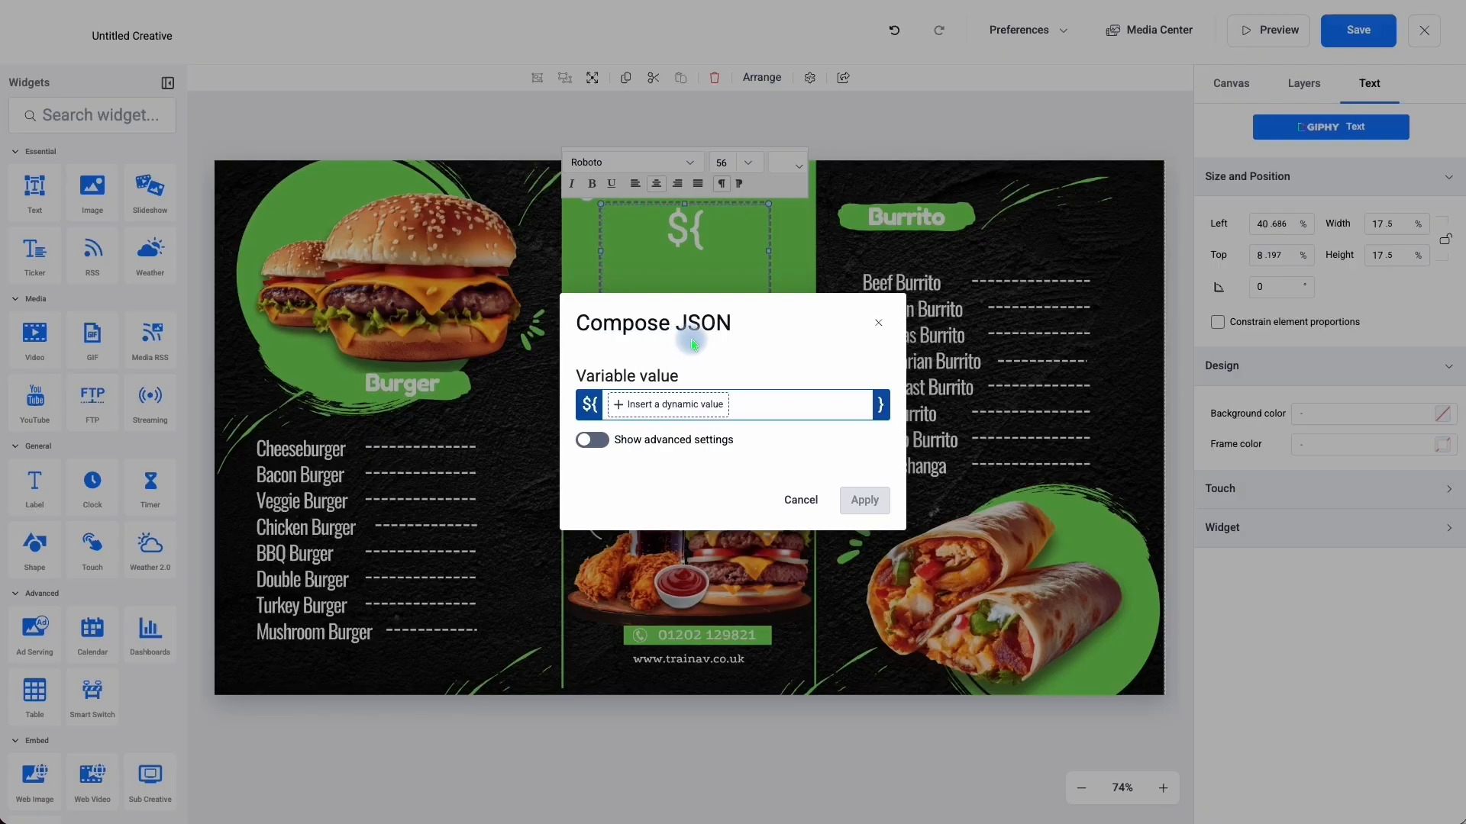
click(658, 405)
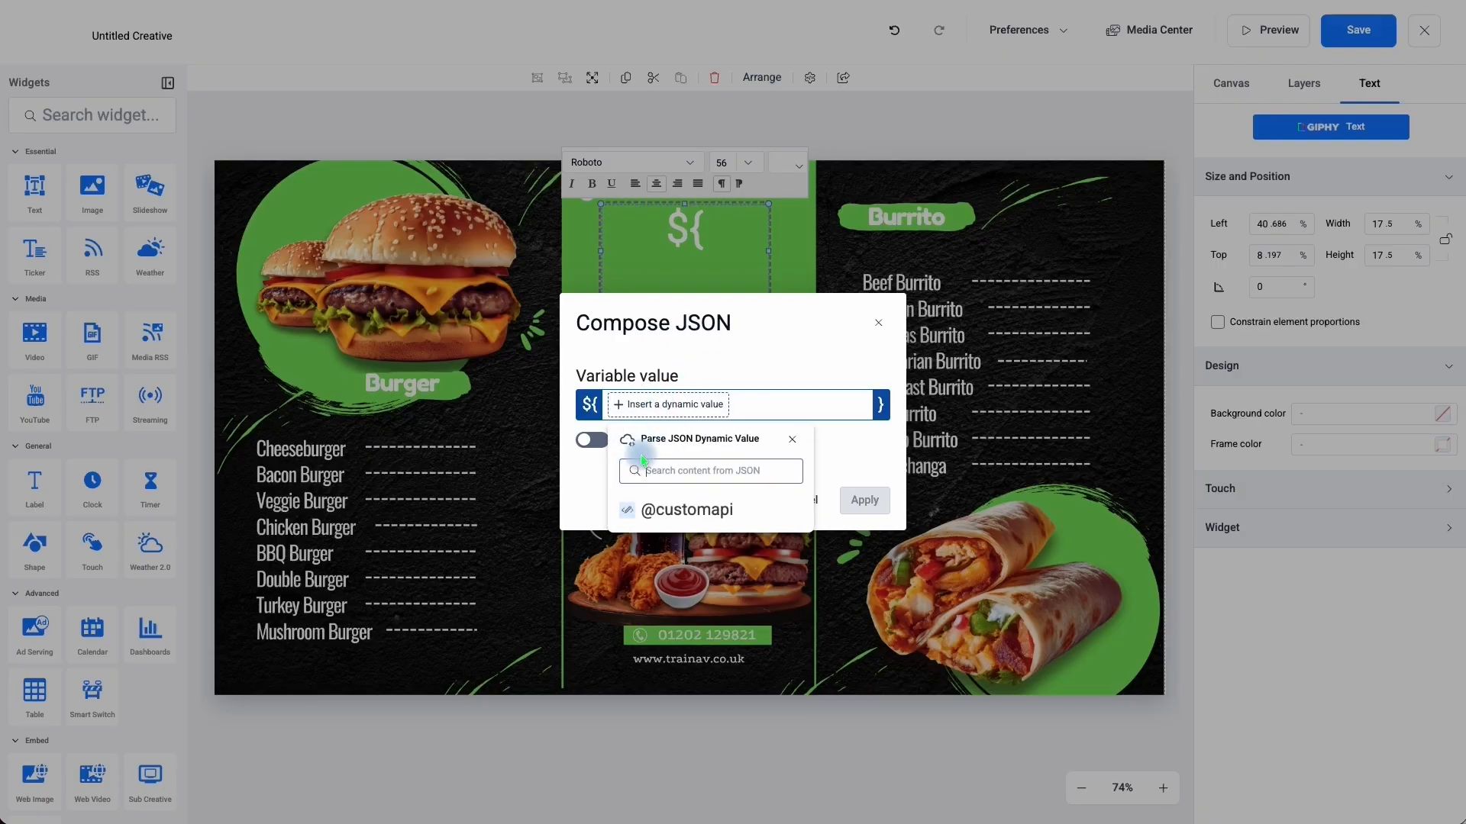
click(689, 513)
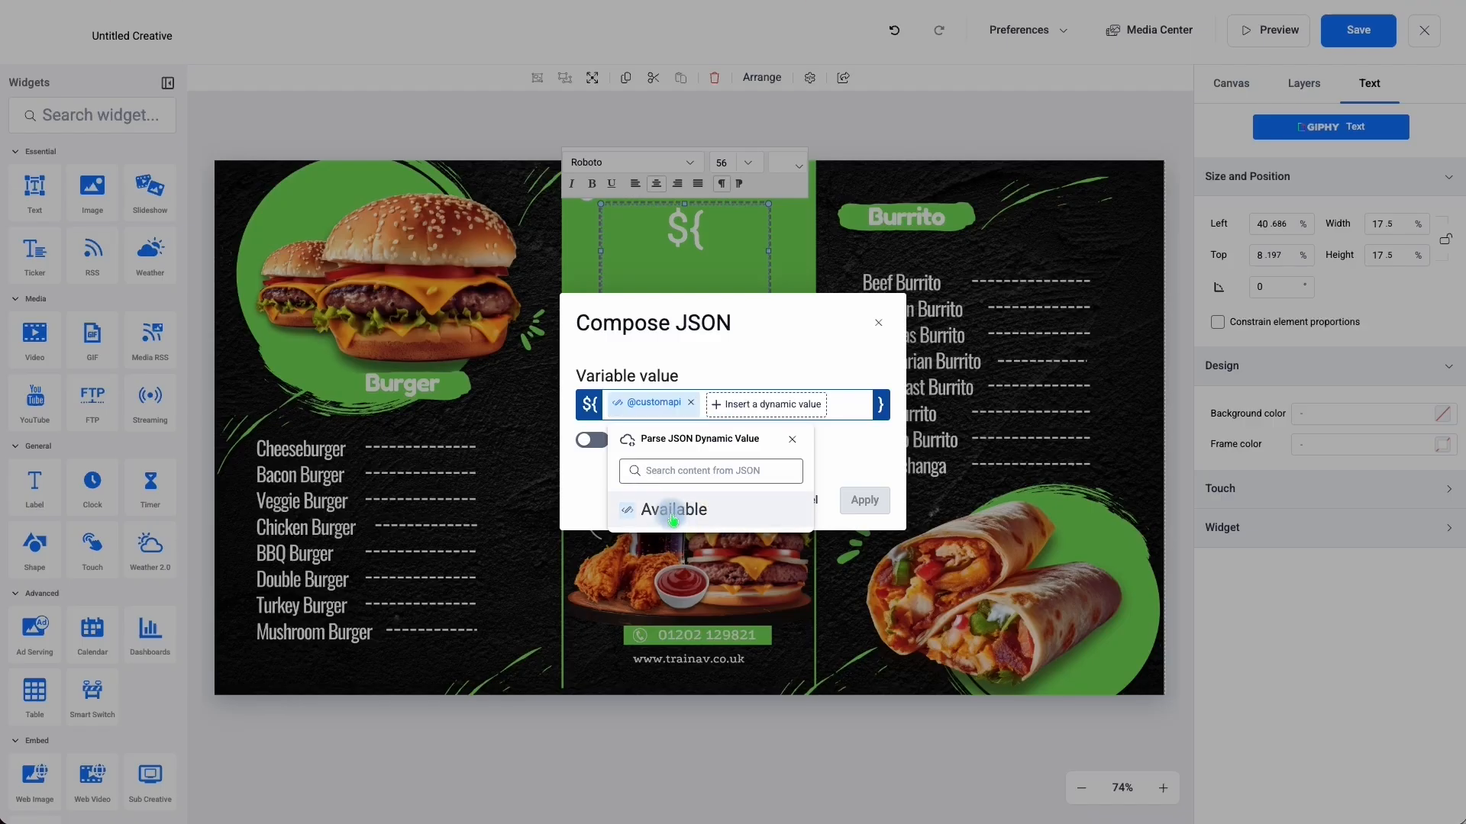
click(670, 512)
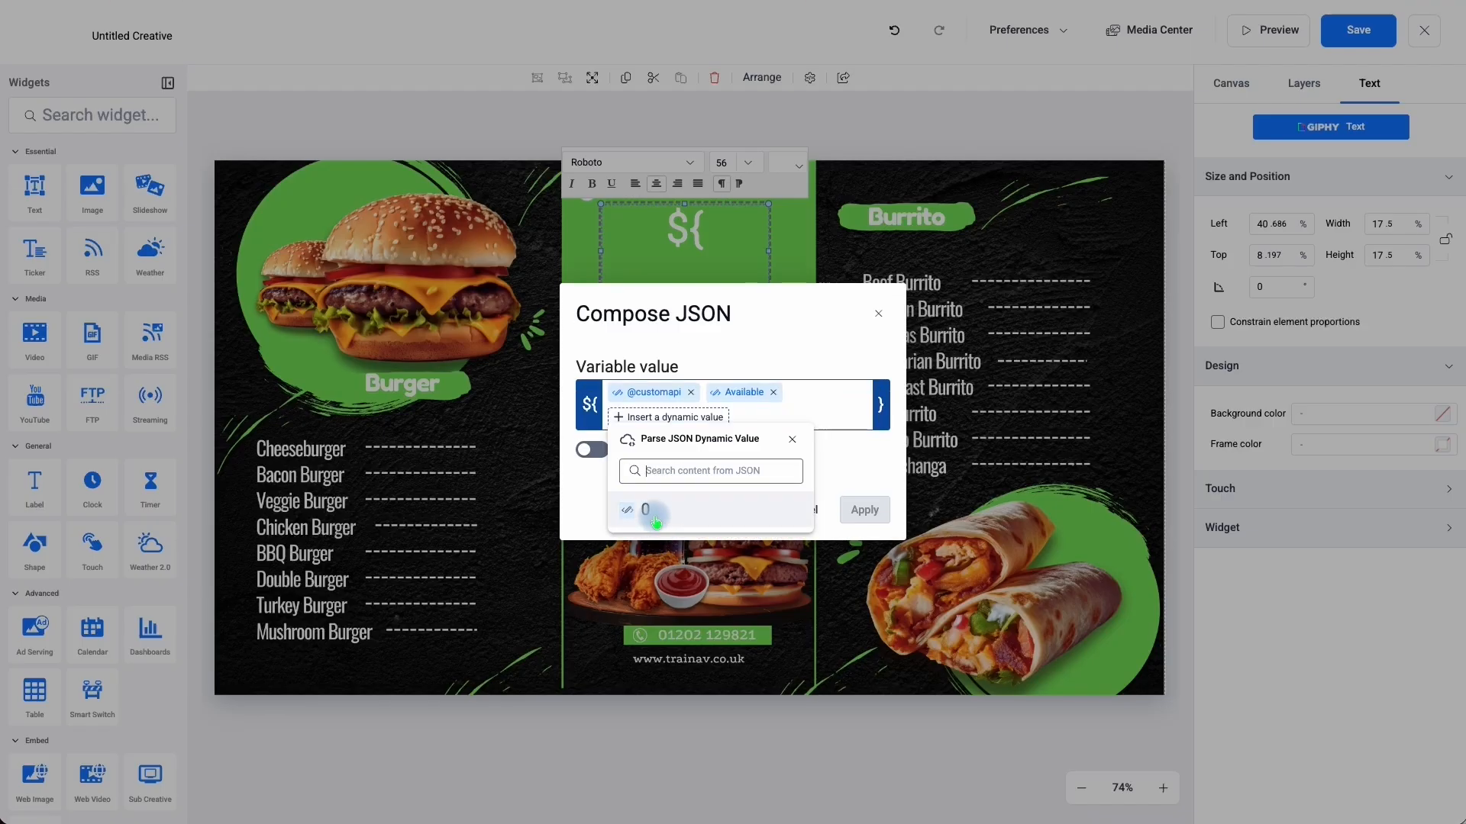
click(653, 519)
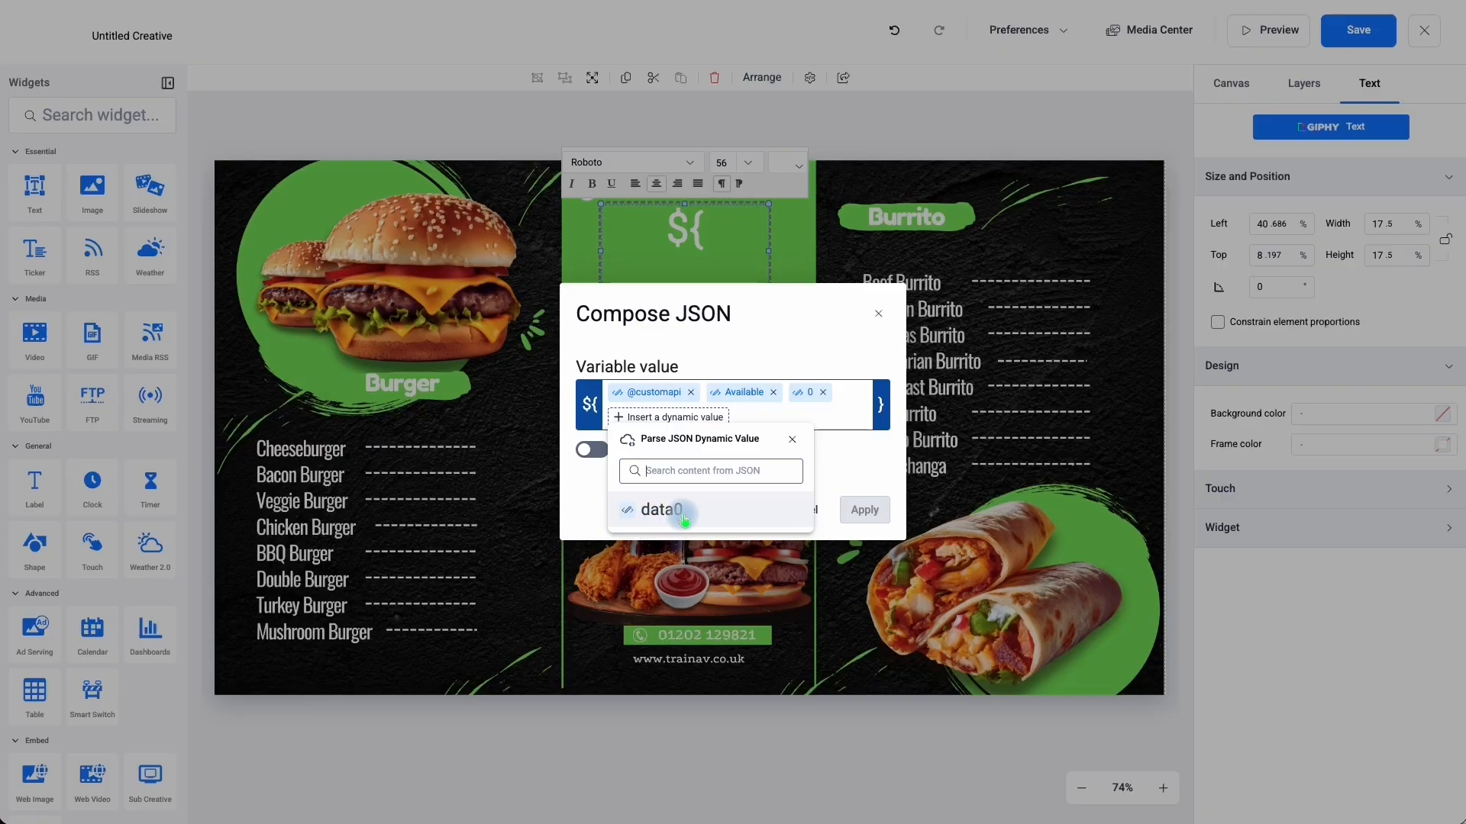
click(684, 519)
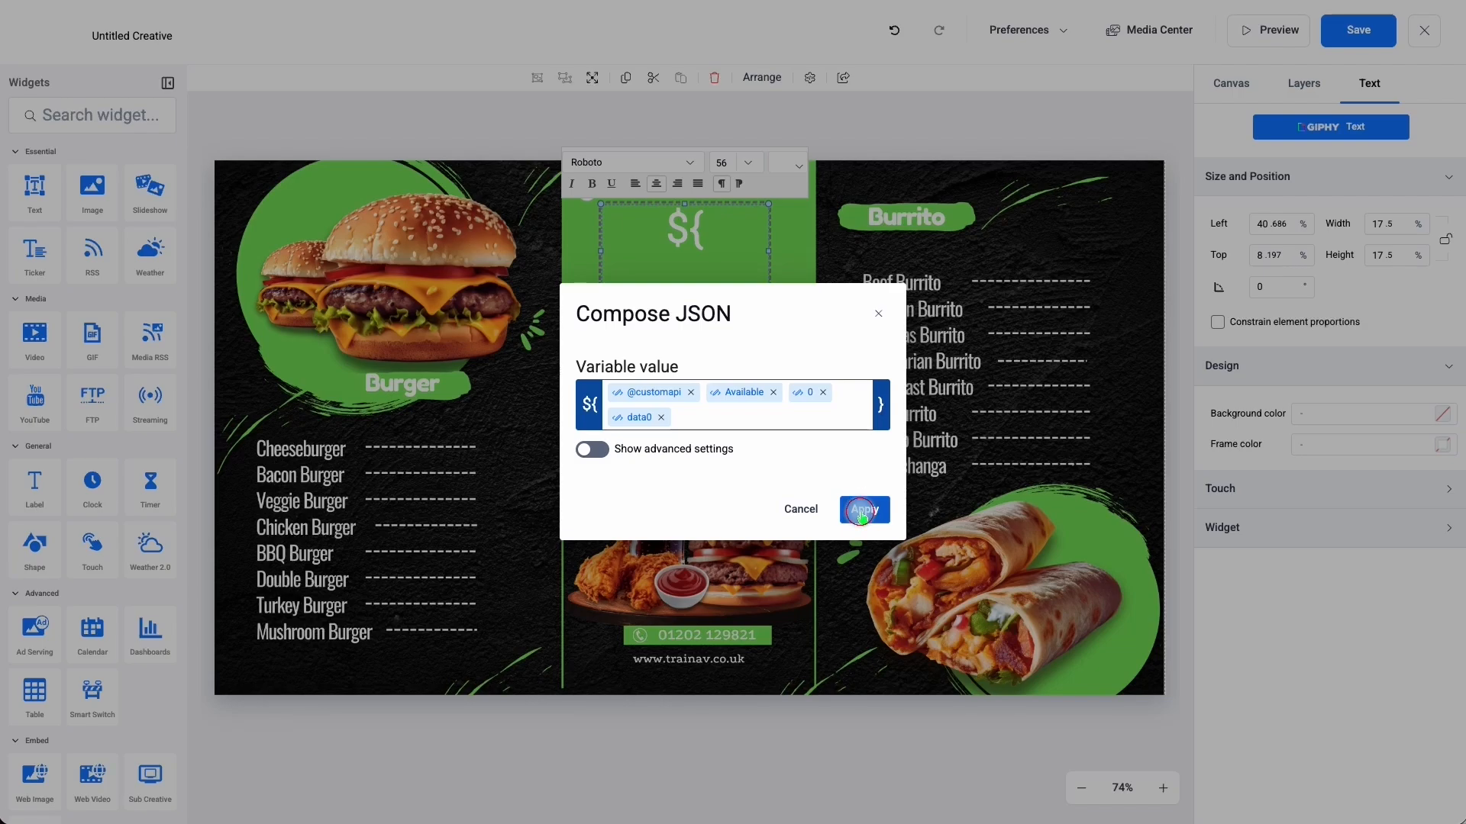
click(862, 510)
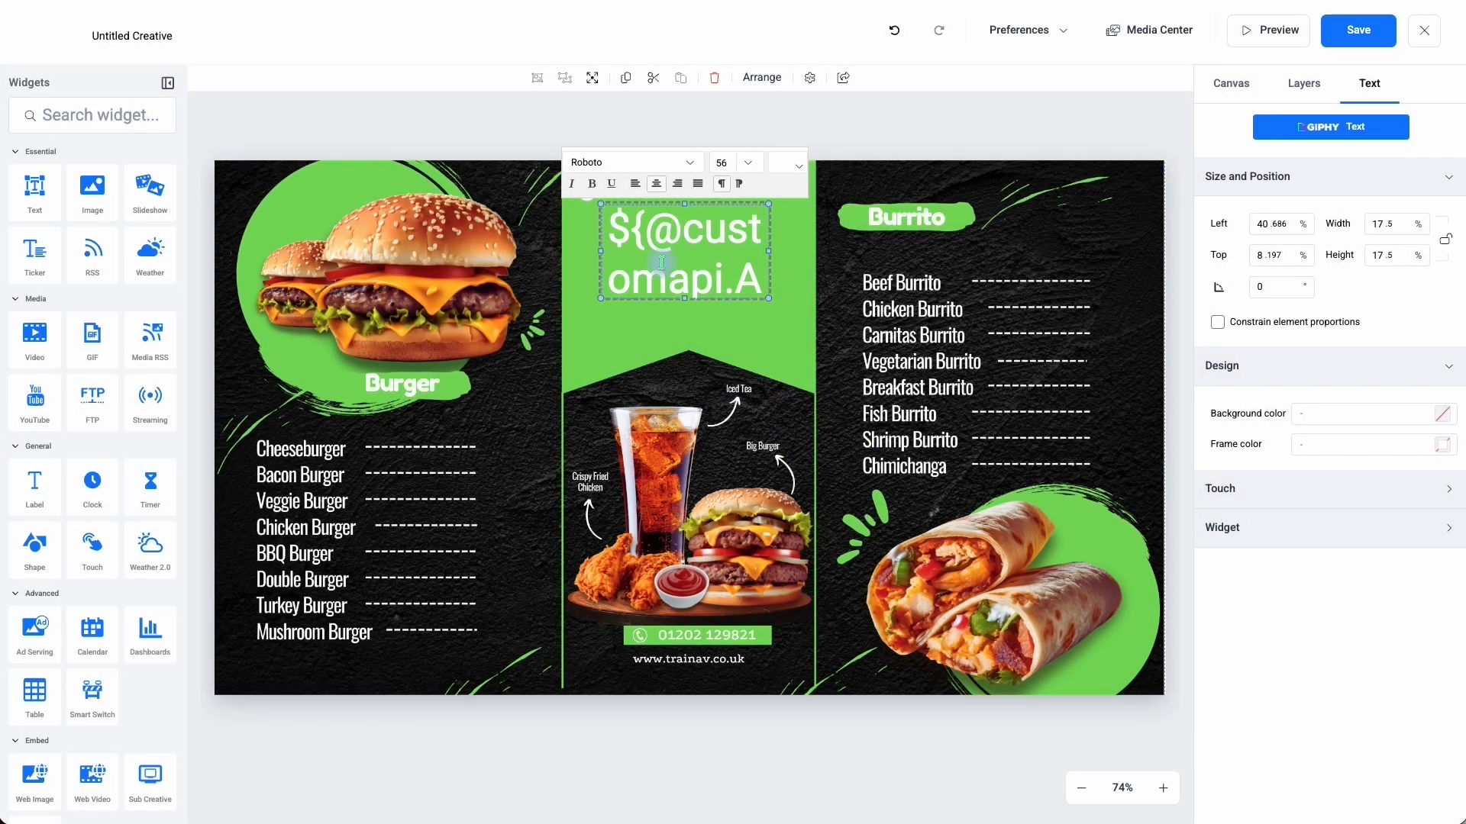
click(776, 346)
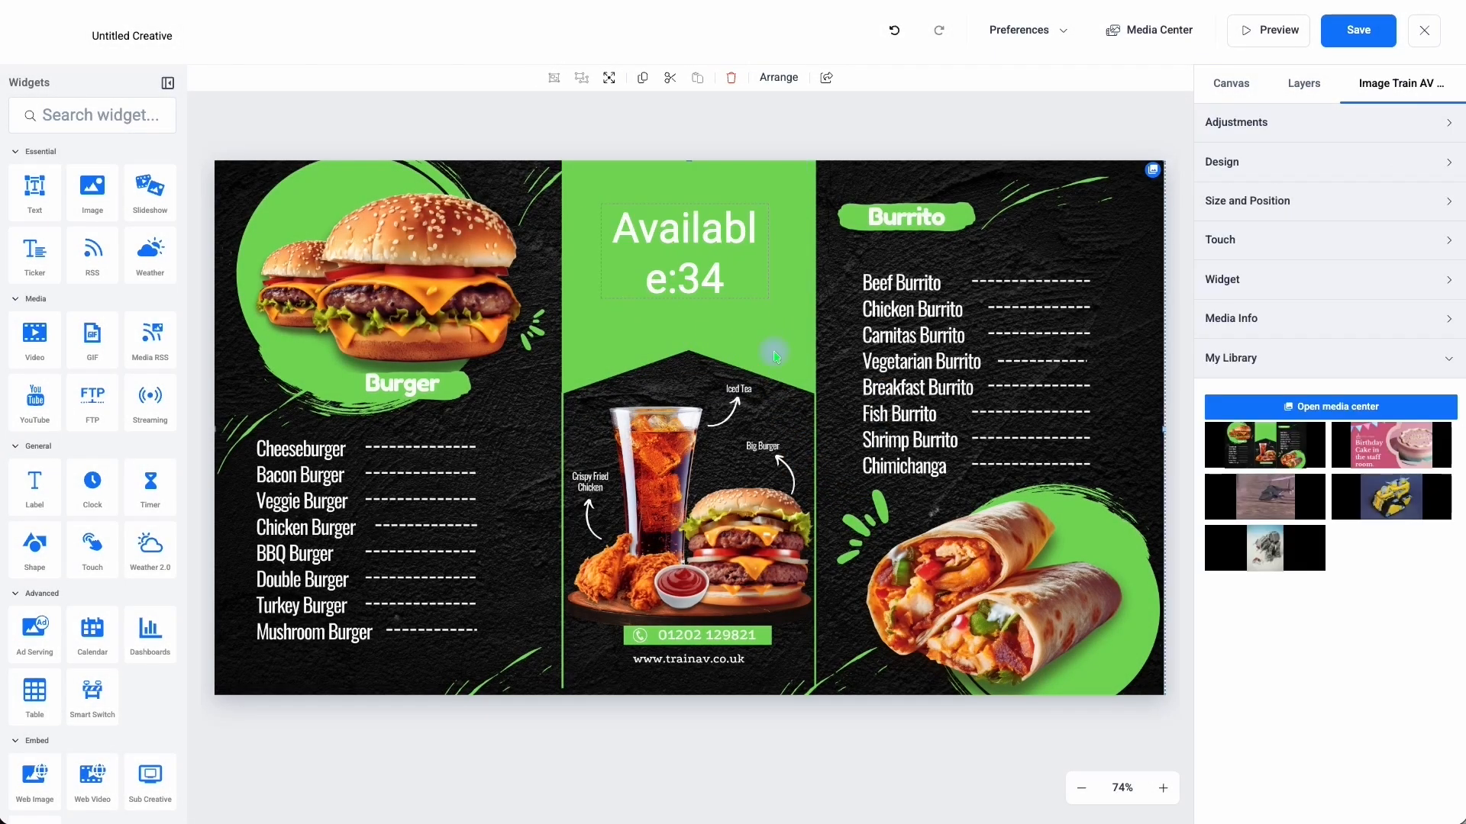
Widen the availability text to about 20.9% and reposition it at about 39.3% left and 10.1% top, and save and close the creative
click(608, 258)
drag(603, 249, 666, 258)
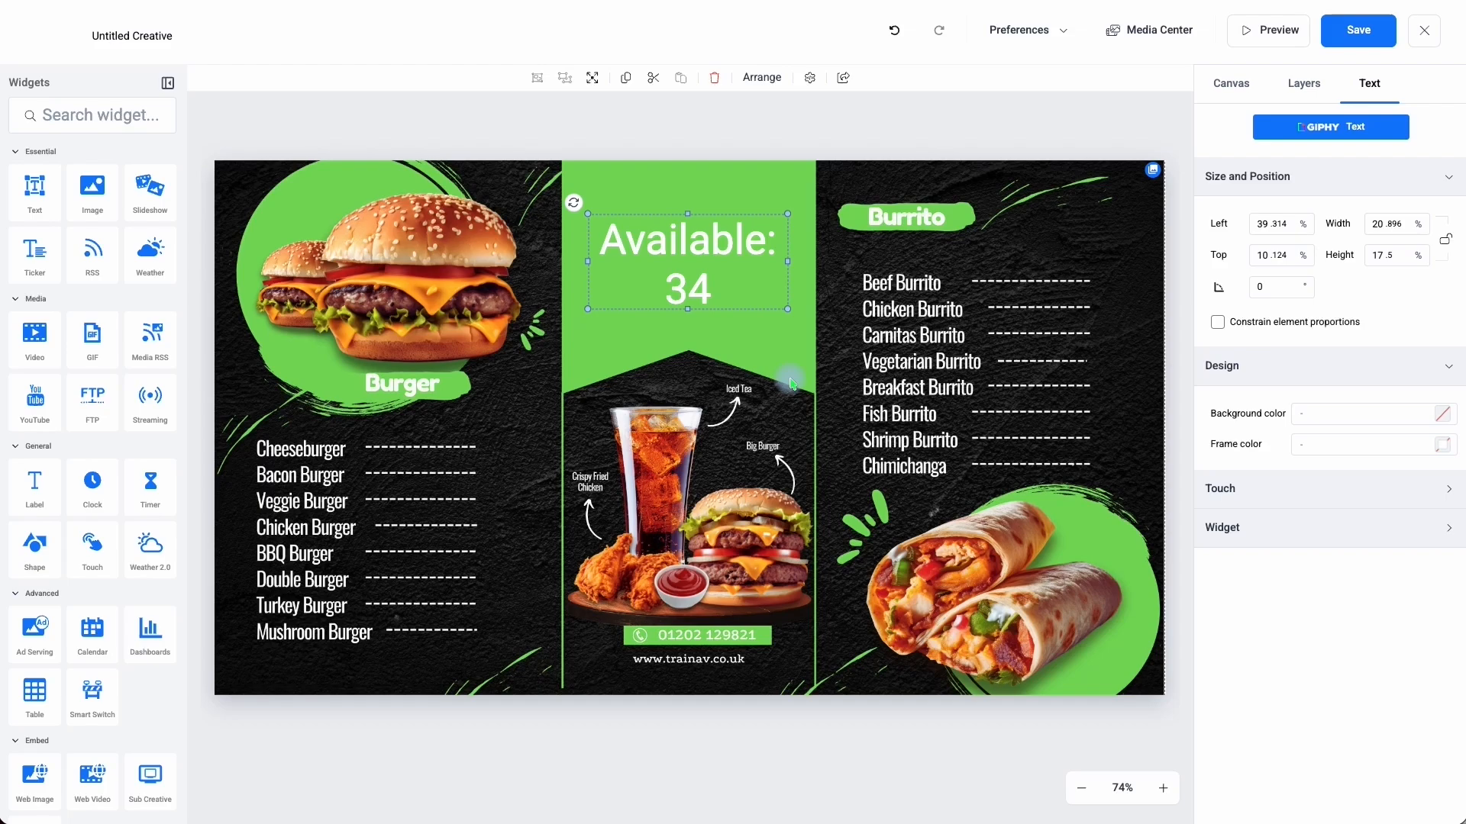
click(1353, 45)
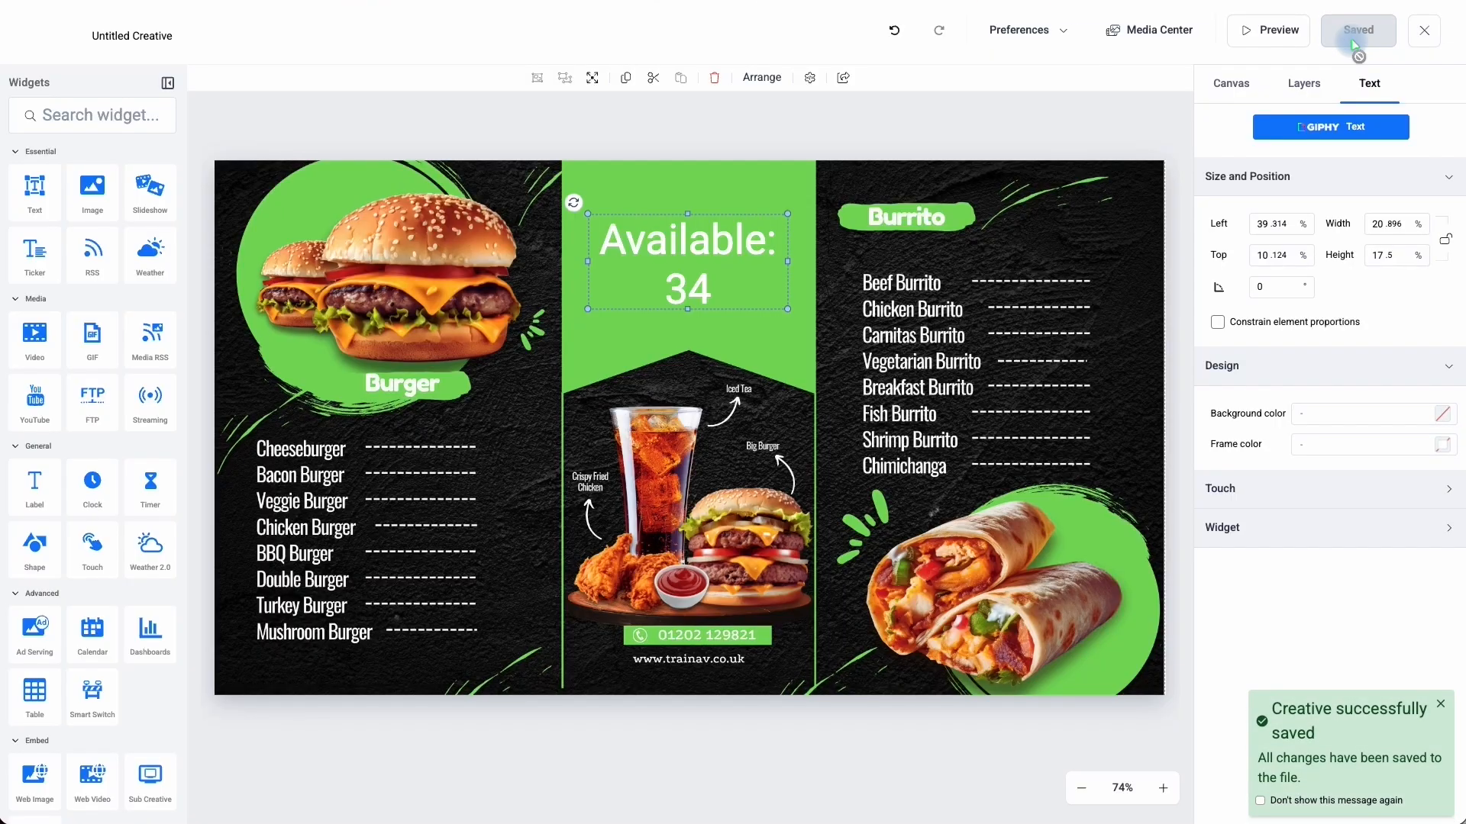
click(1424, 35)
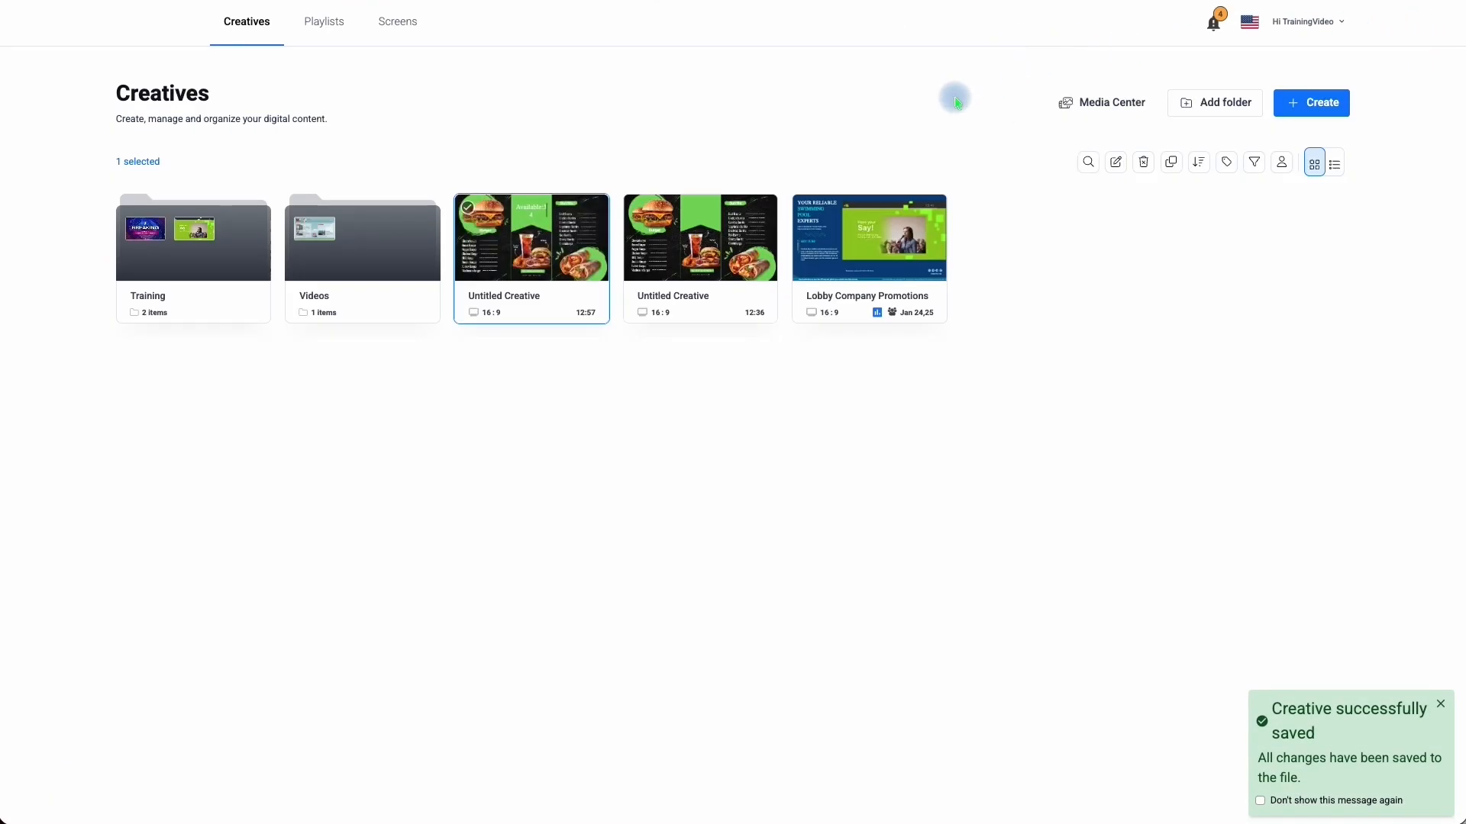
Go to the configurations in the account's advanced settings and create a new configuration
click(1310, 24)
mouse_move(1256, 132)
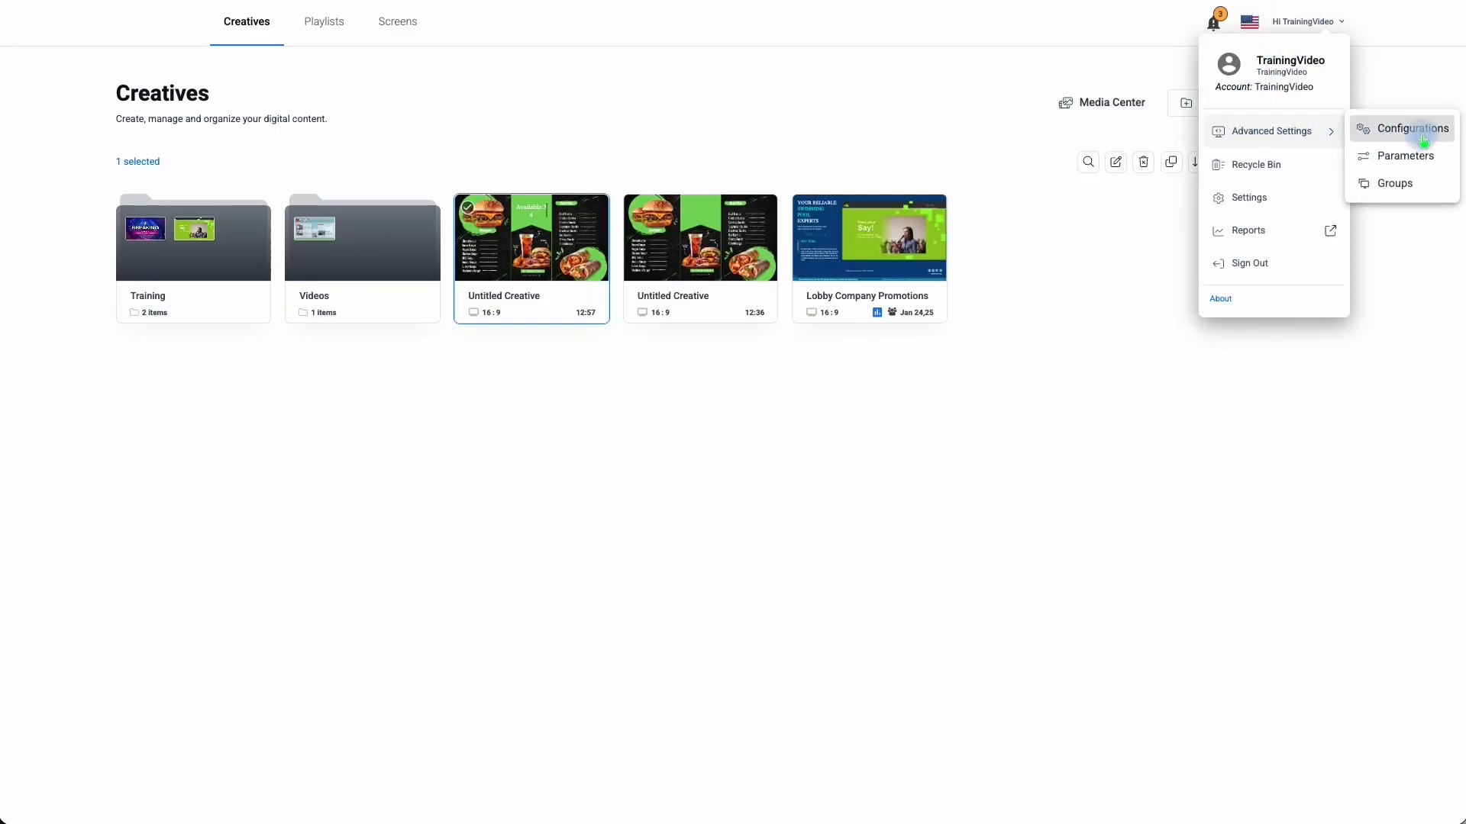
click(1398, 138)
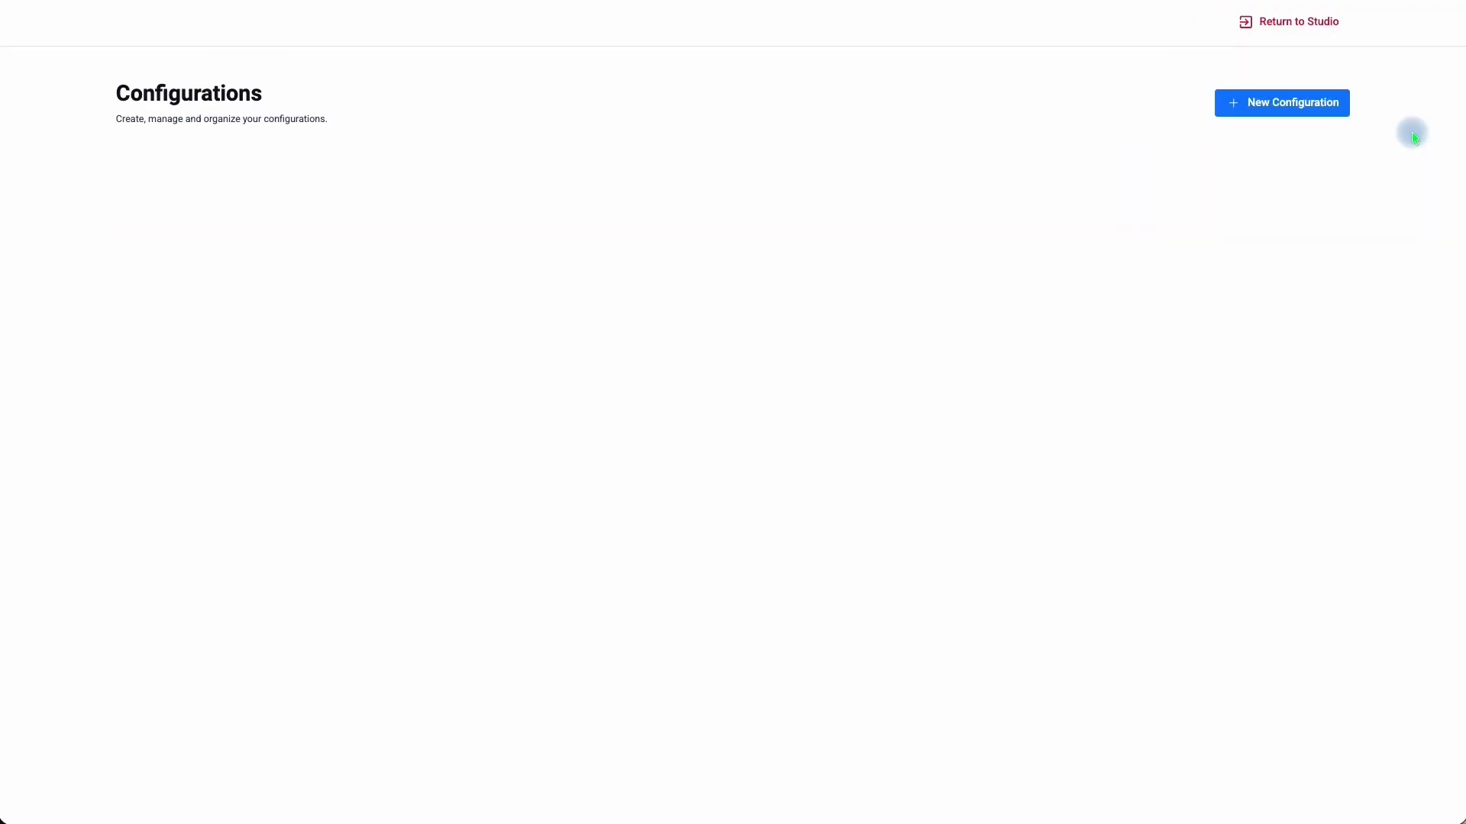
click(1256, 115)
Rename the untitled configuration as Zapier
scroll(404, 418, down, 3)
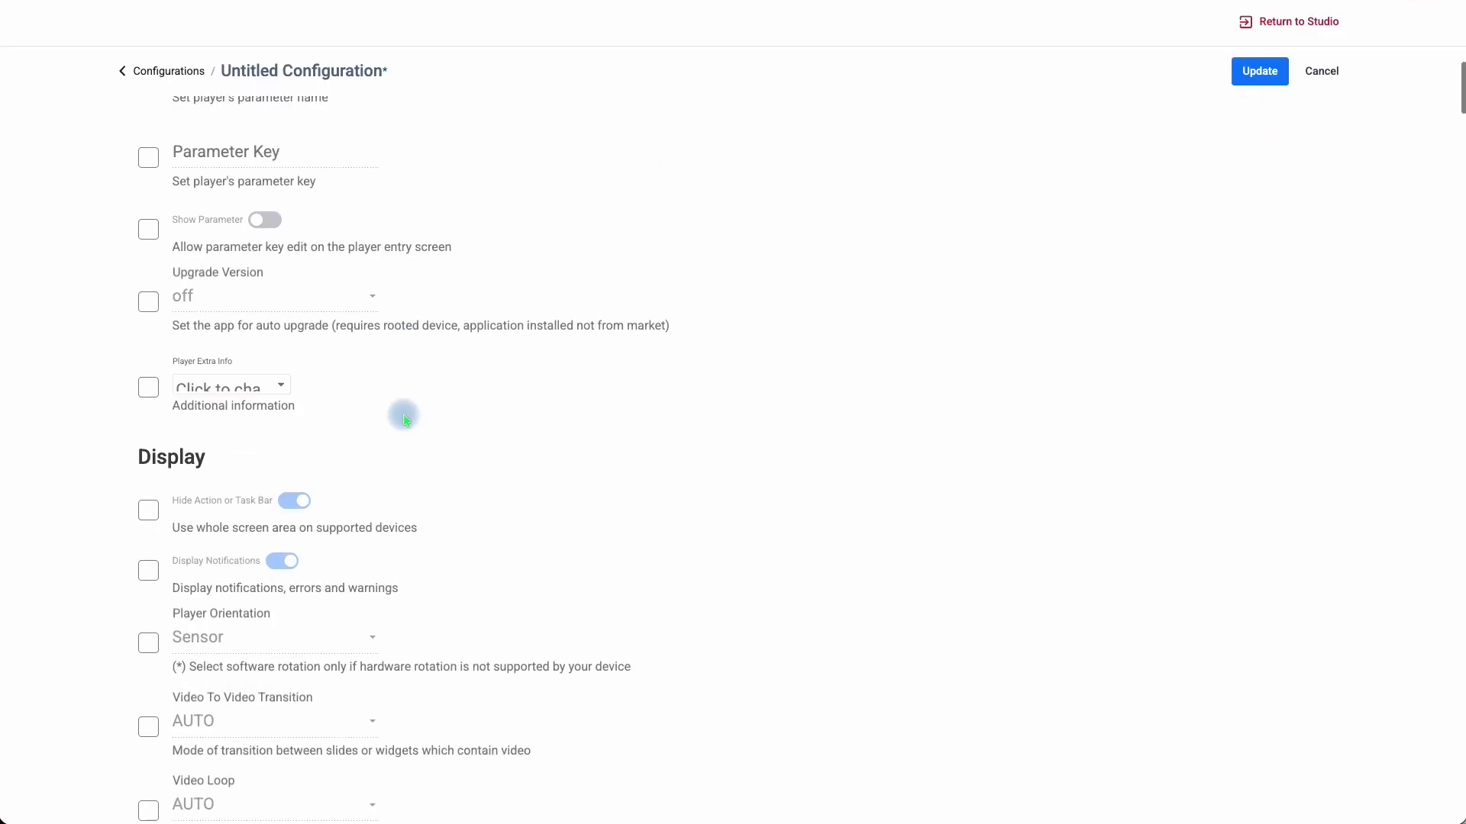
scroll(405, 418, down, 4)
scroll(402, 415, up, 7)
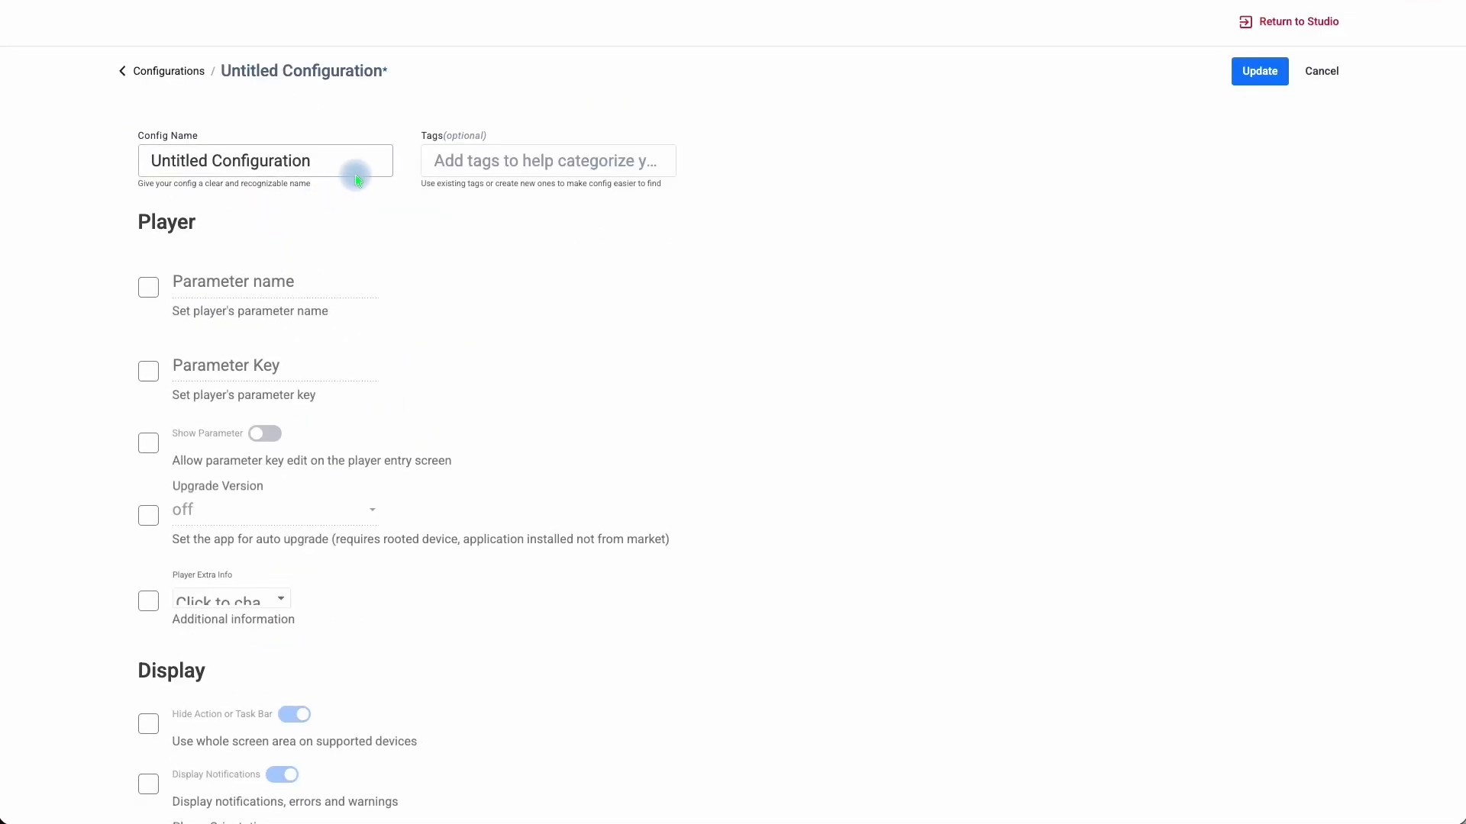
click(358, 180)
drag(144, 171, 313, 165)
text(Zapier)
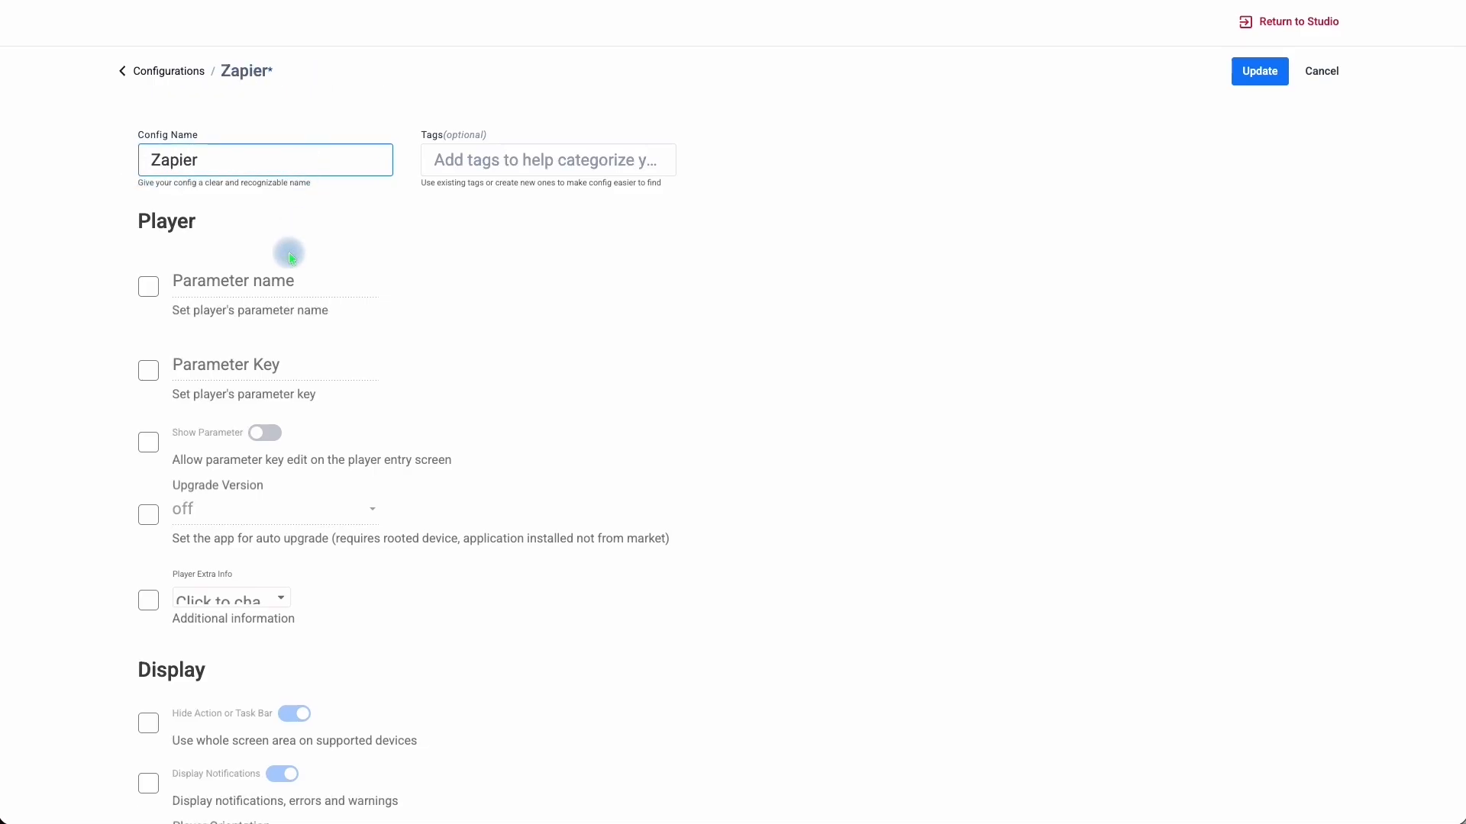
Enable the REST API Integration setting of the Zapier configuration and open its integration list
scroll(282, 301, down, 20)
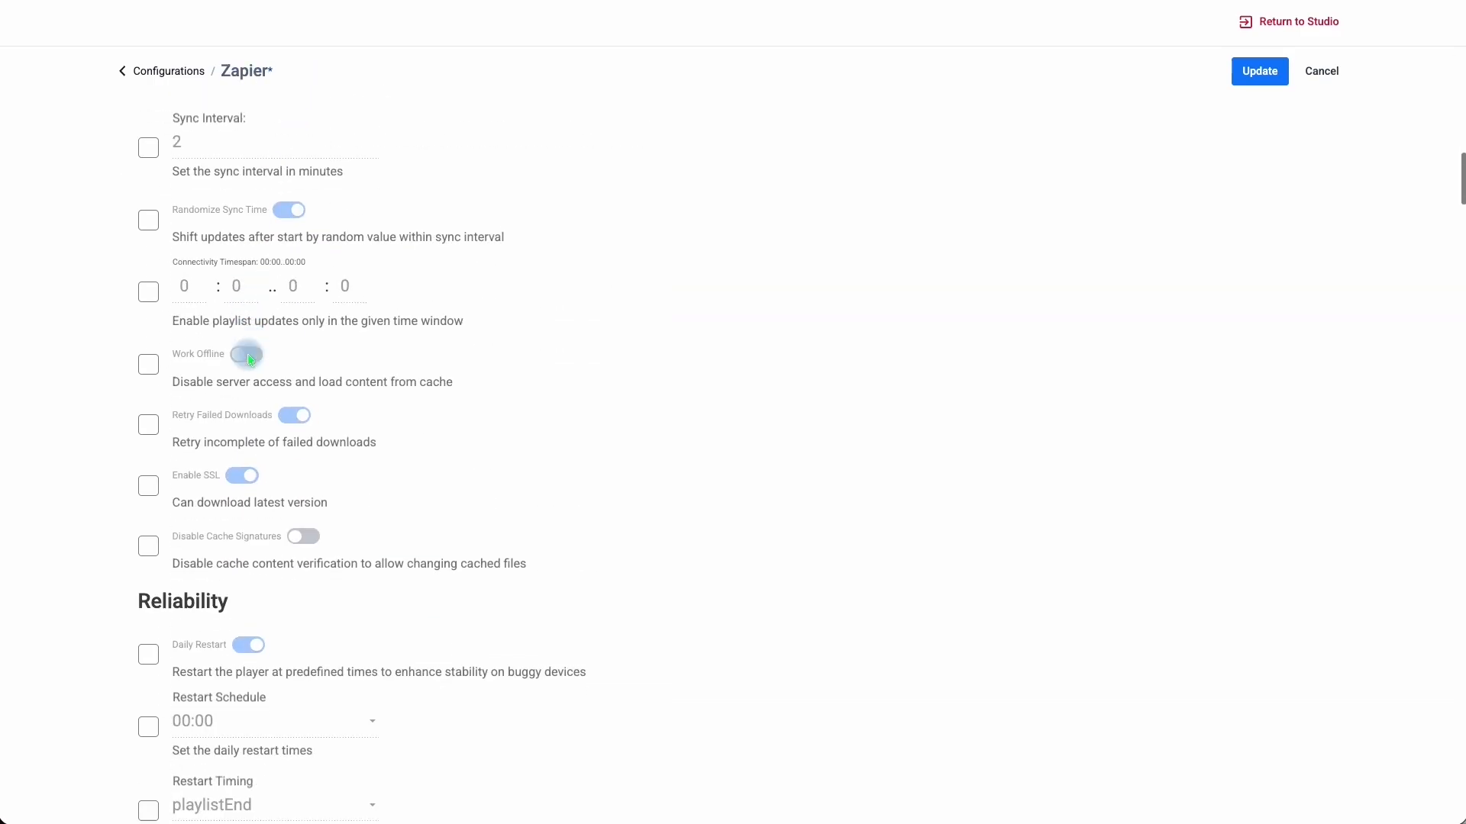
scroll(251, 355, down, 20)
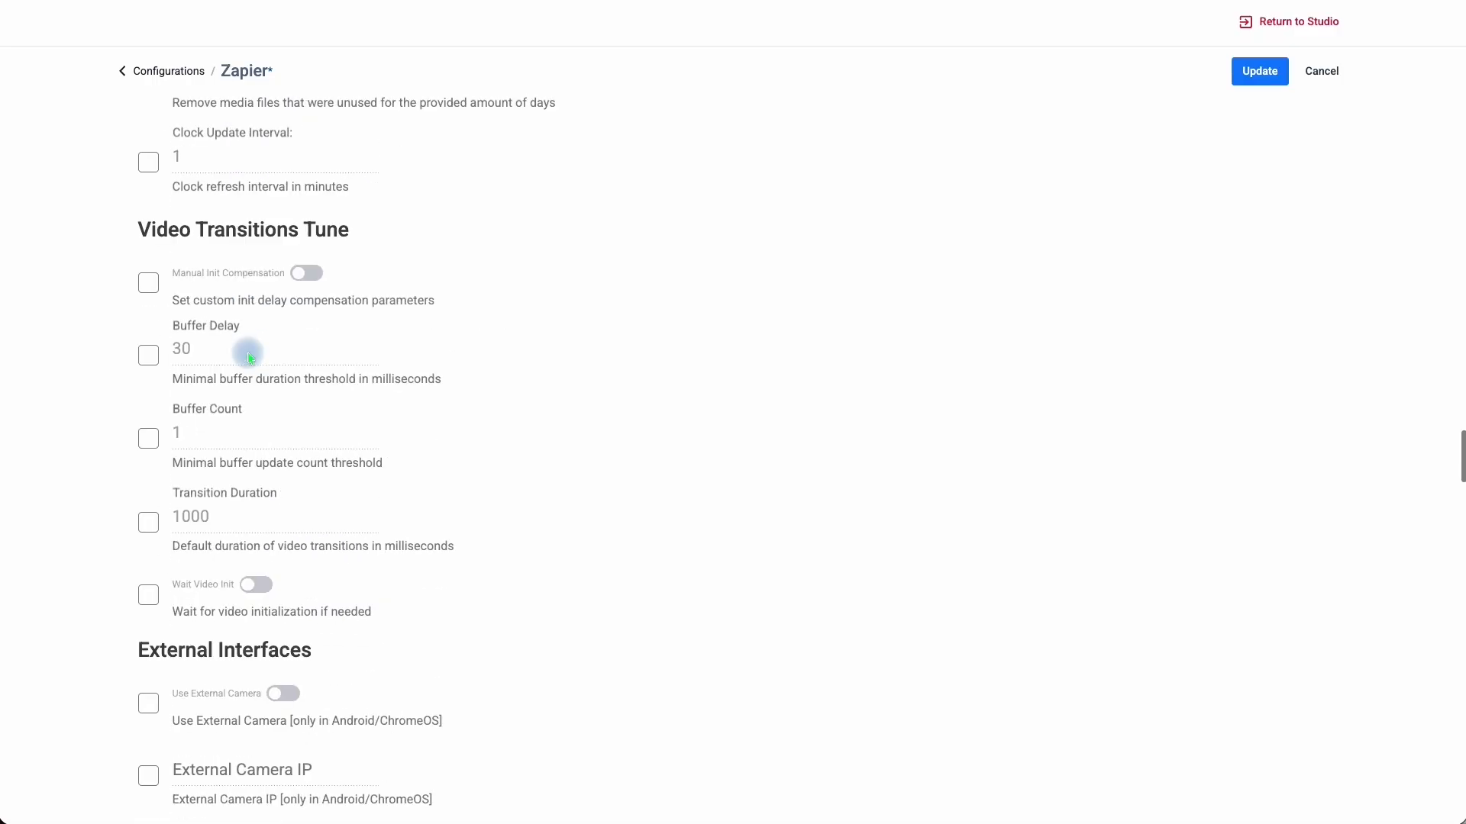
scroll(251, 358, down, 20)
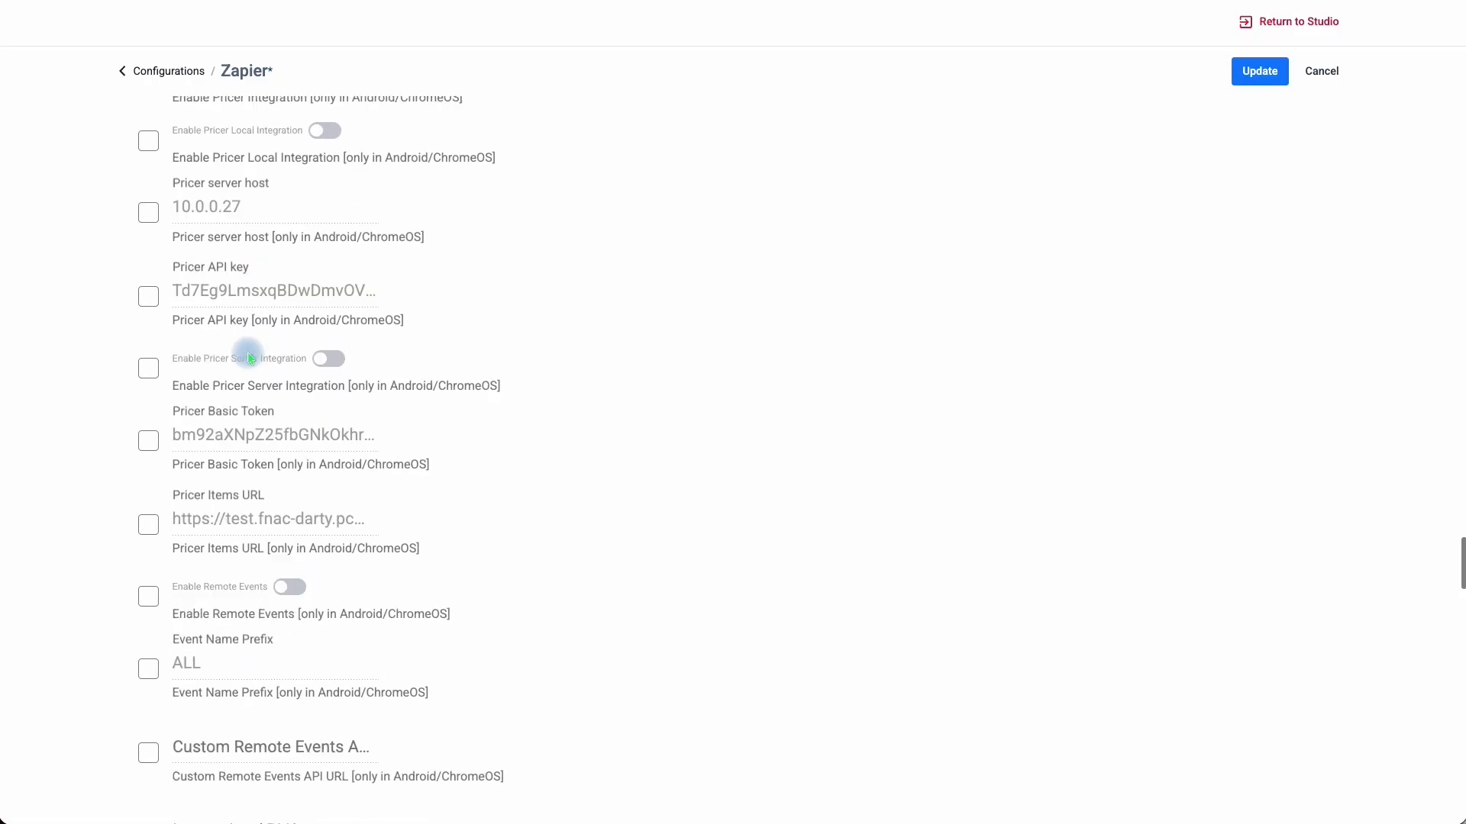
scroll(252, 358, down, 5)
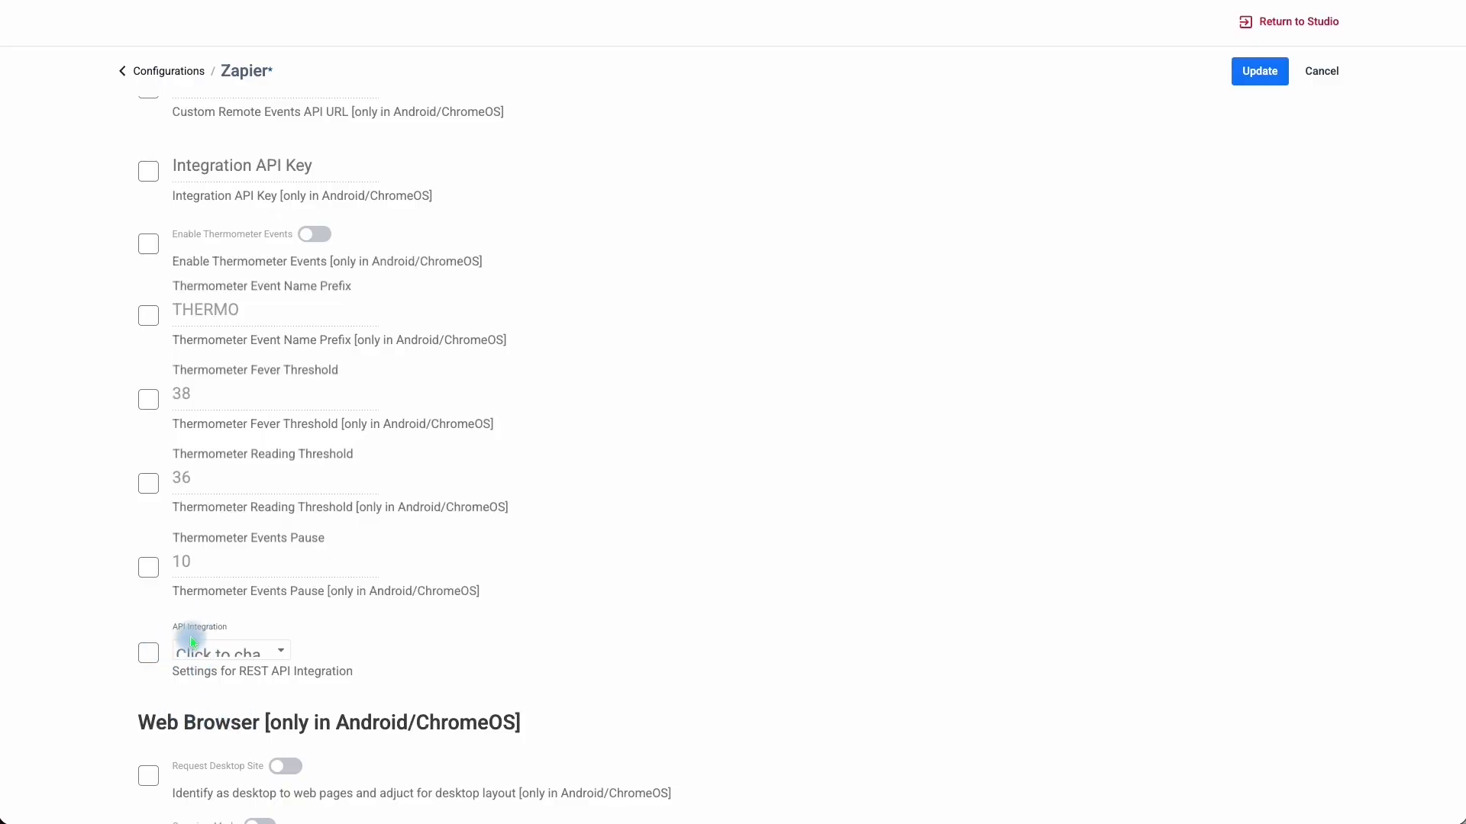
click(150, 653)
click(226, 654)
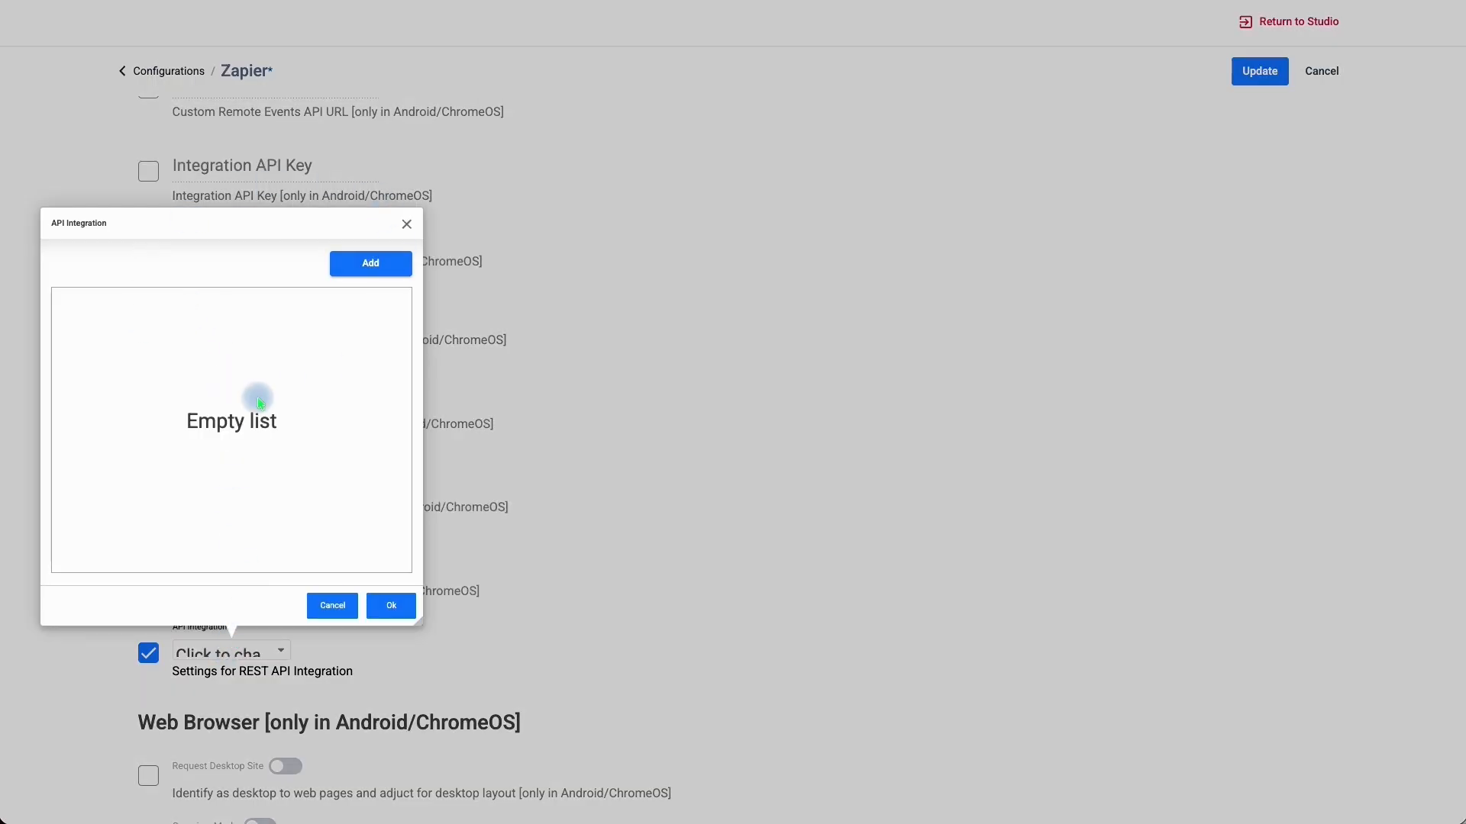
Add an integration named Tables to the configuration and paste the channel's API URL, including the account API key
click(360, 265)
click(193, 319)
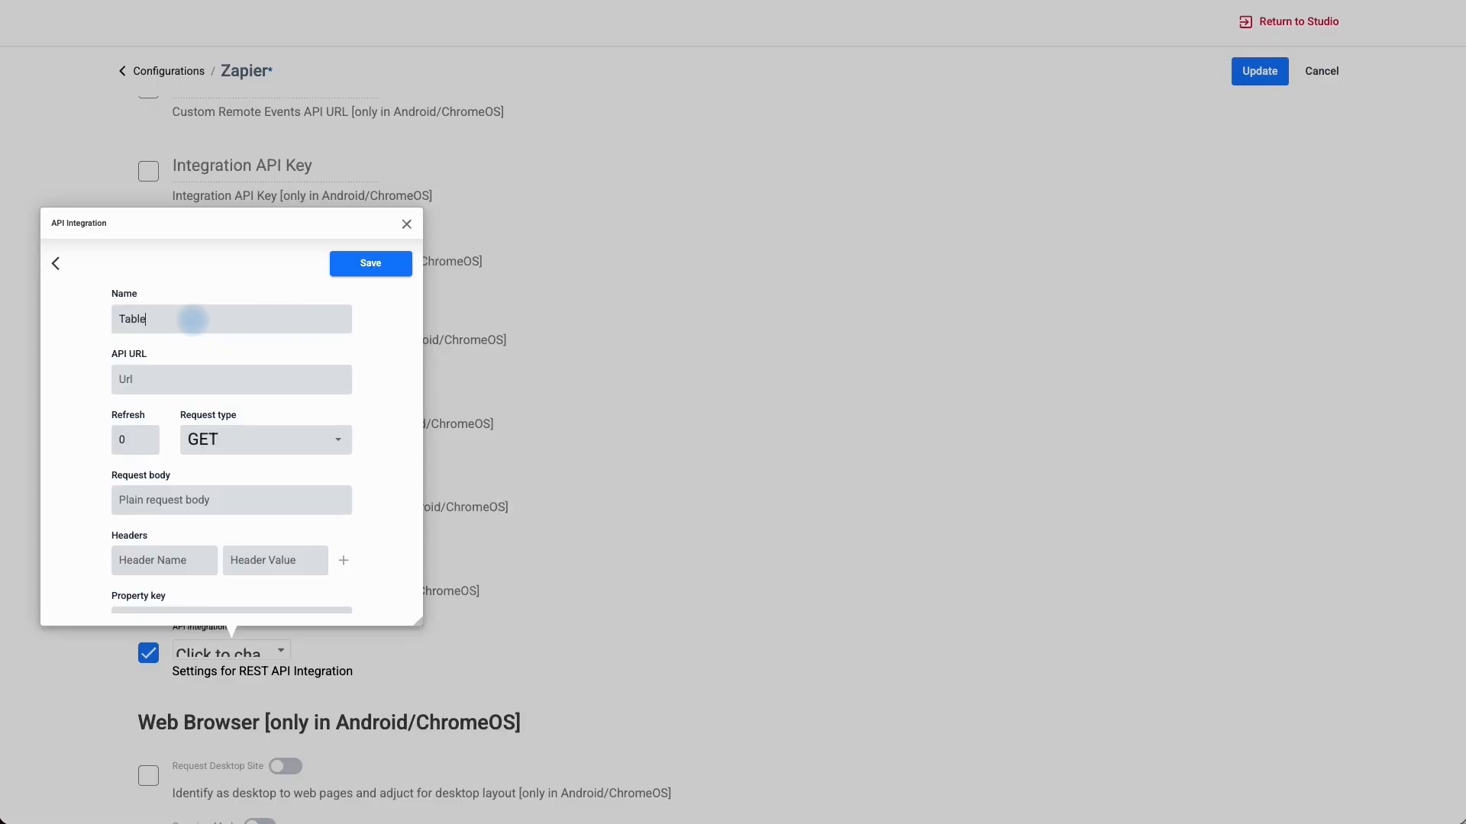
click(179, 382)
key(ctrl+v)
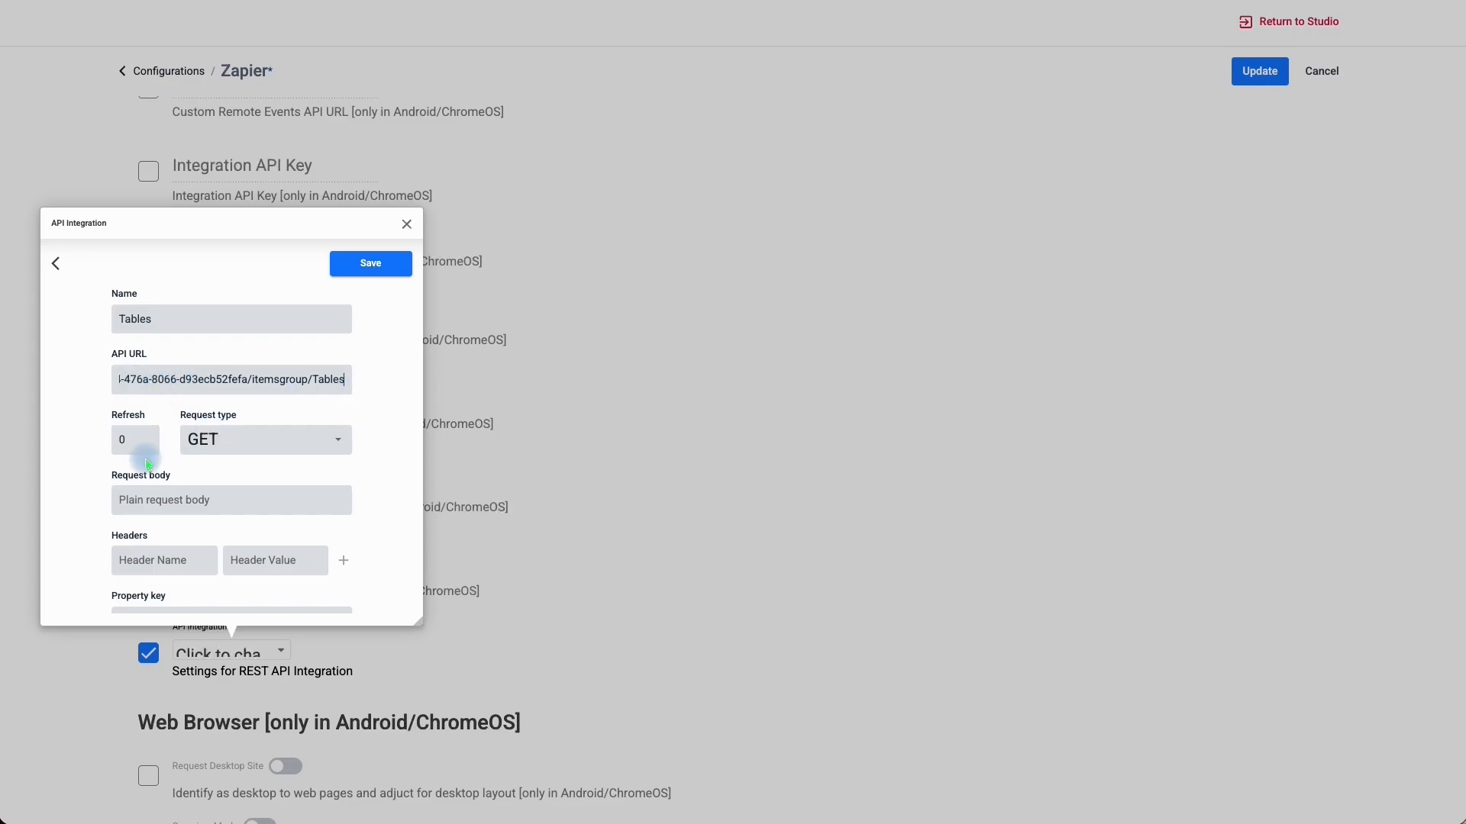
Set the Tables integration's refresh value to 4 and its property key to Available, and test the API request
drag(142, 441, 91, 436)
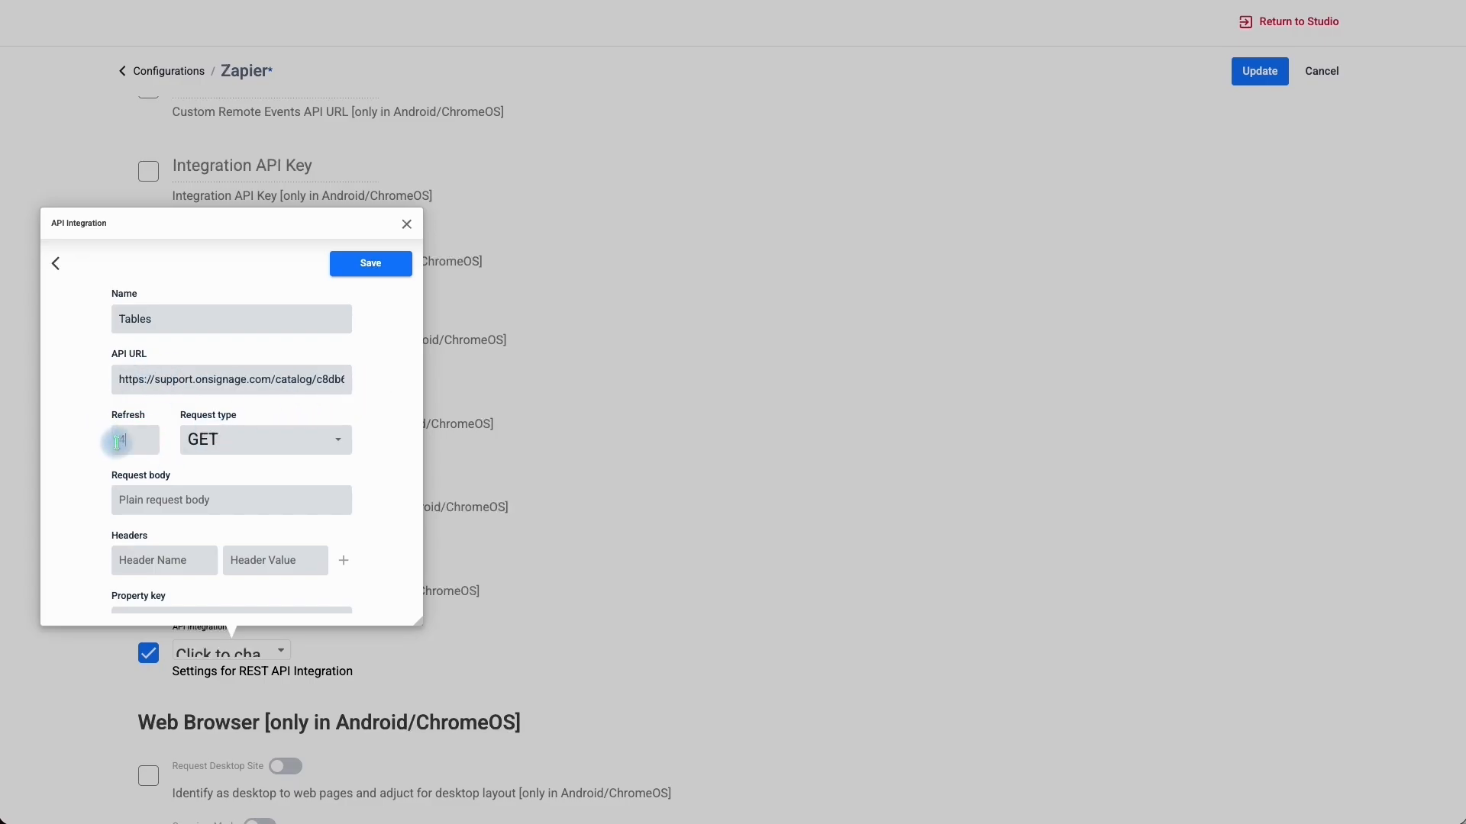
text(4)
scroll(162, 485, down, 3)
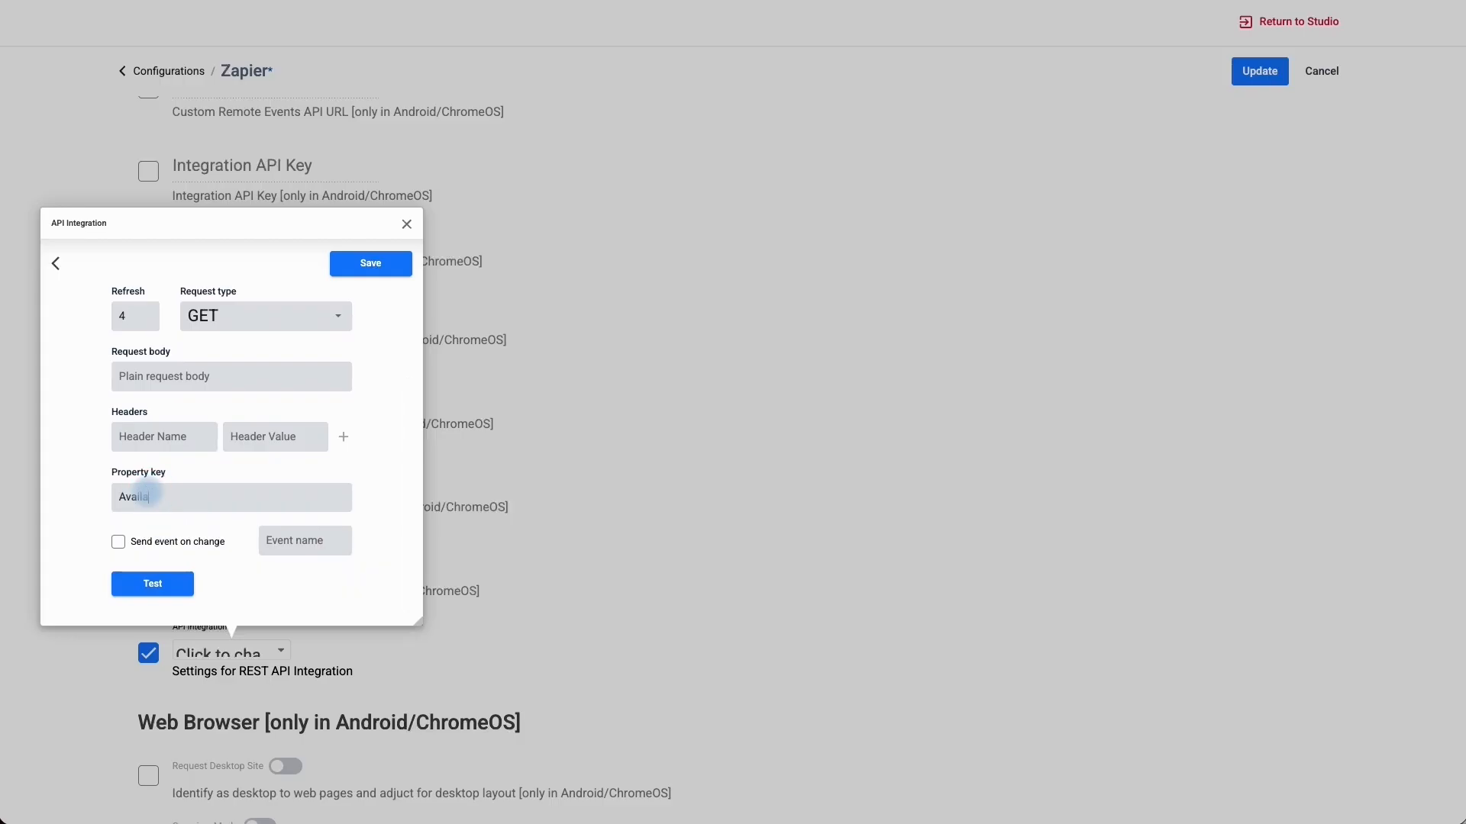
scroll(147, 497, up, 2)
scroll(168, 491, down, 2)
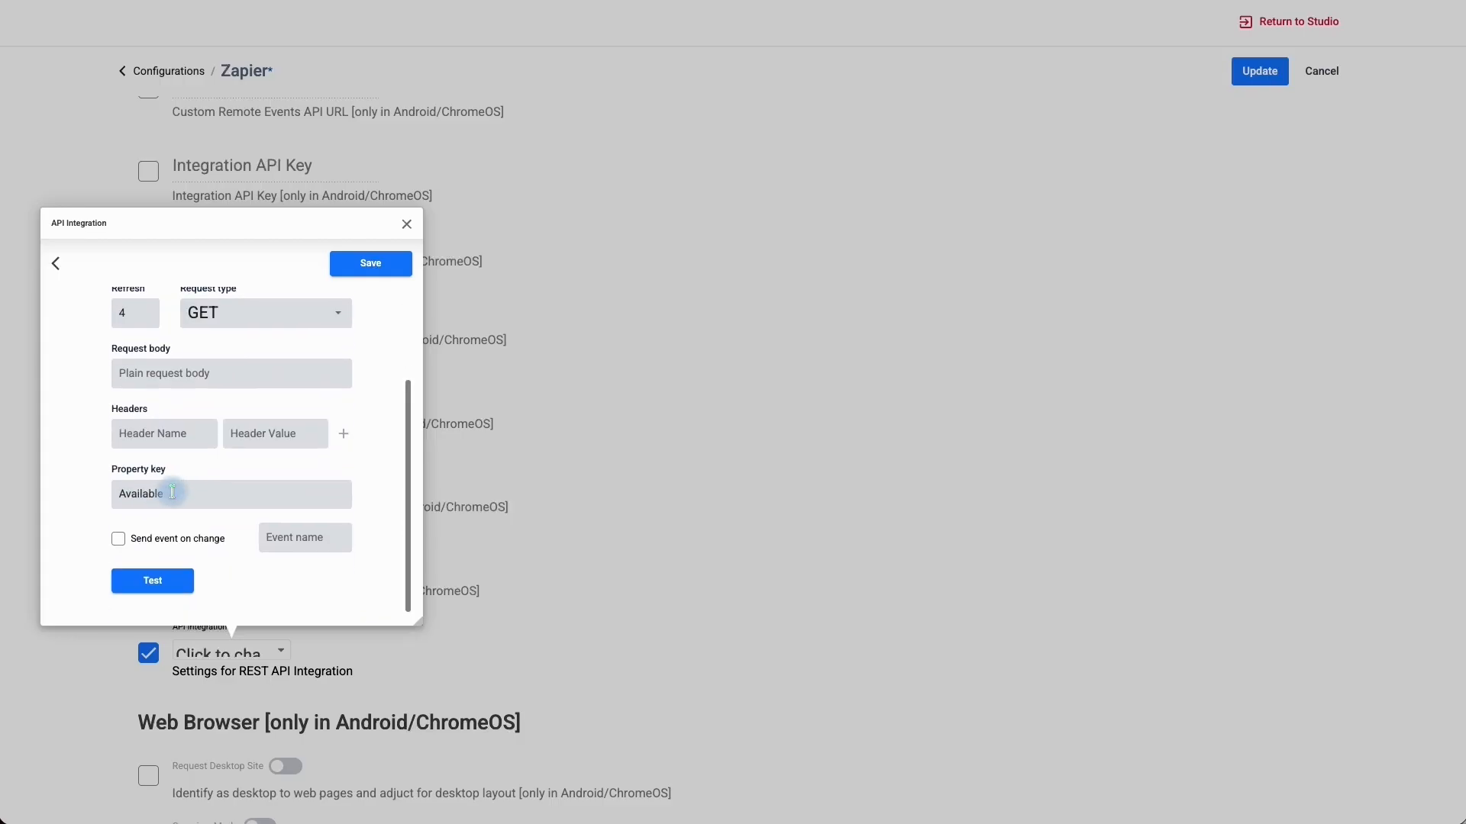
click(169, 589)
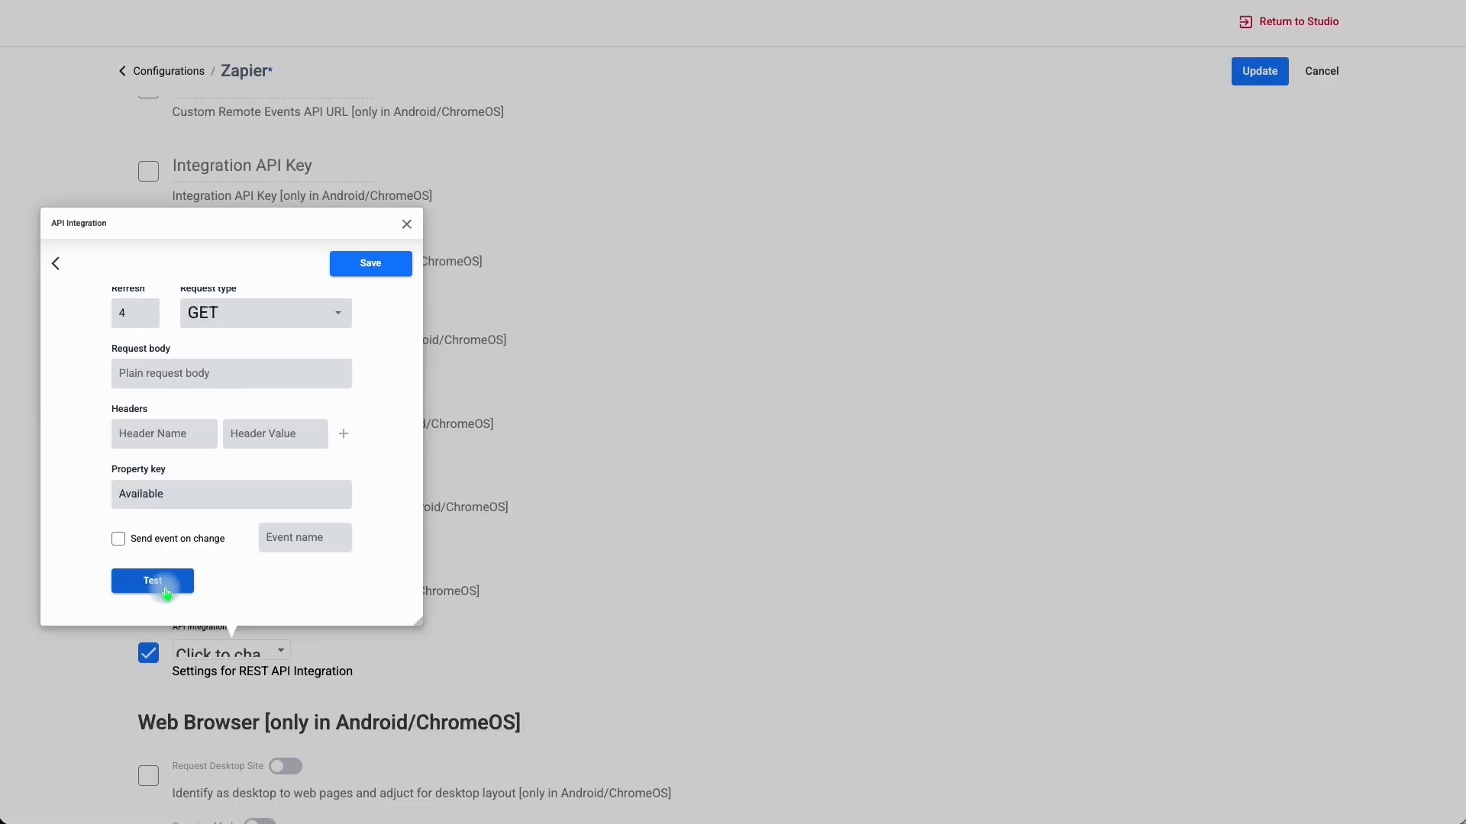
Test the API request, then save the Tables integration and update the Zapier configuration with it
click(165, 589)
scroll(197, 533, down, 2)
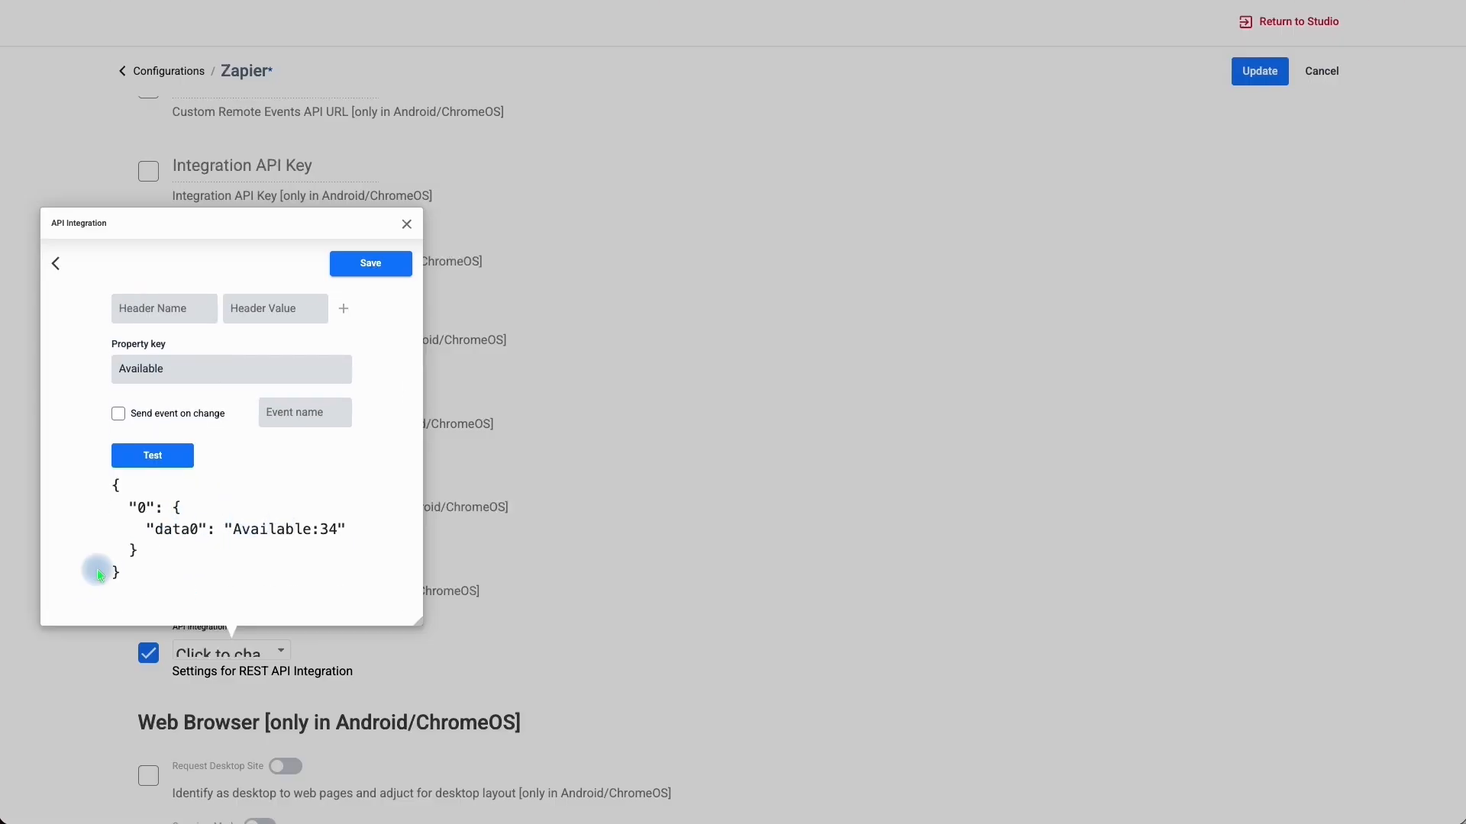
click(392, 272)
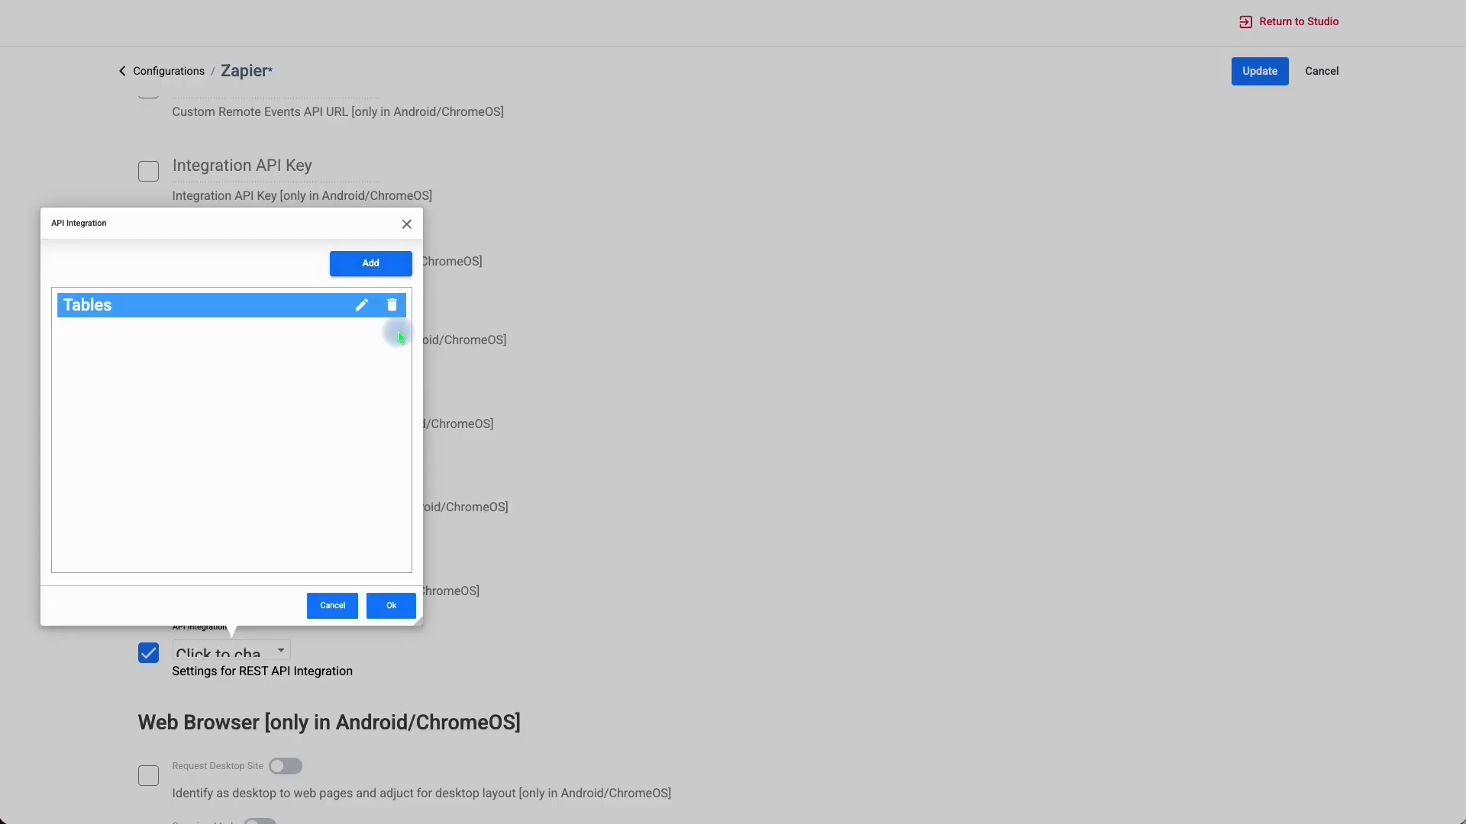
click(400, 611)
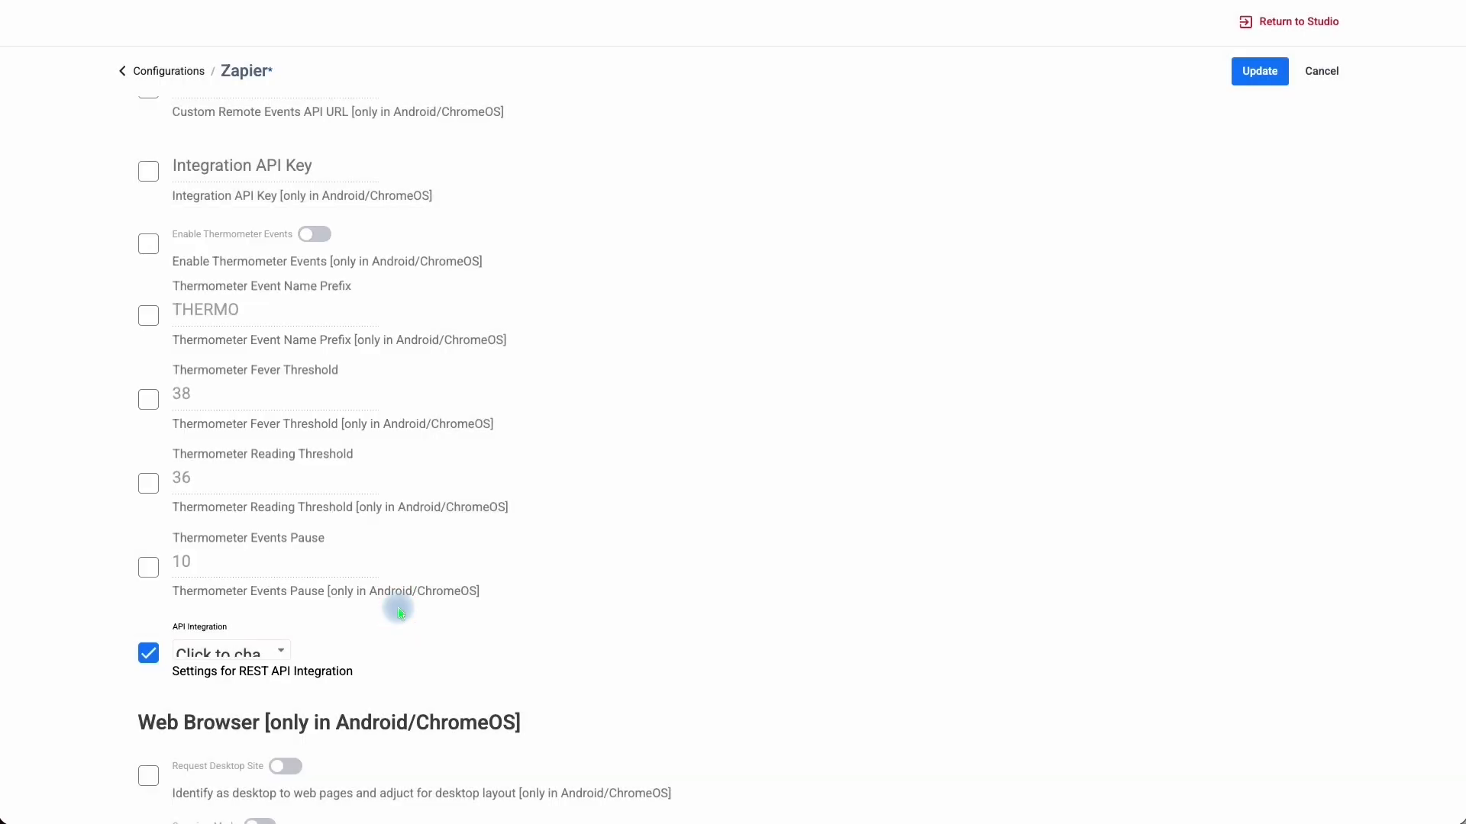
click(1248, 76)
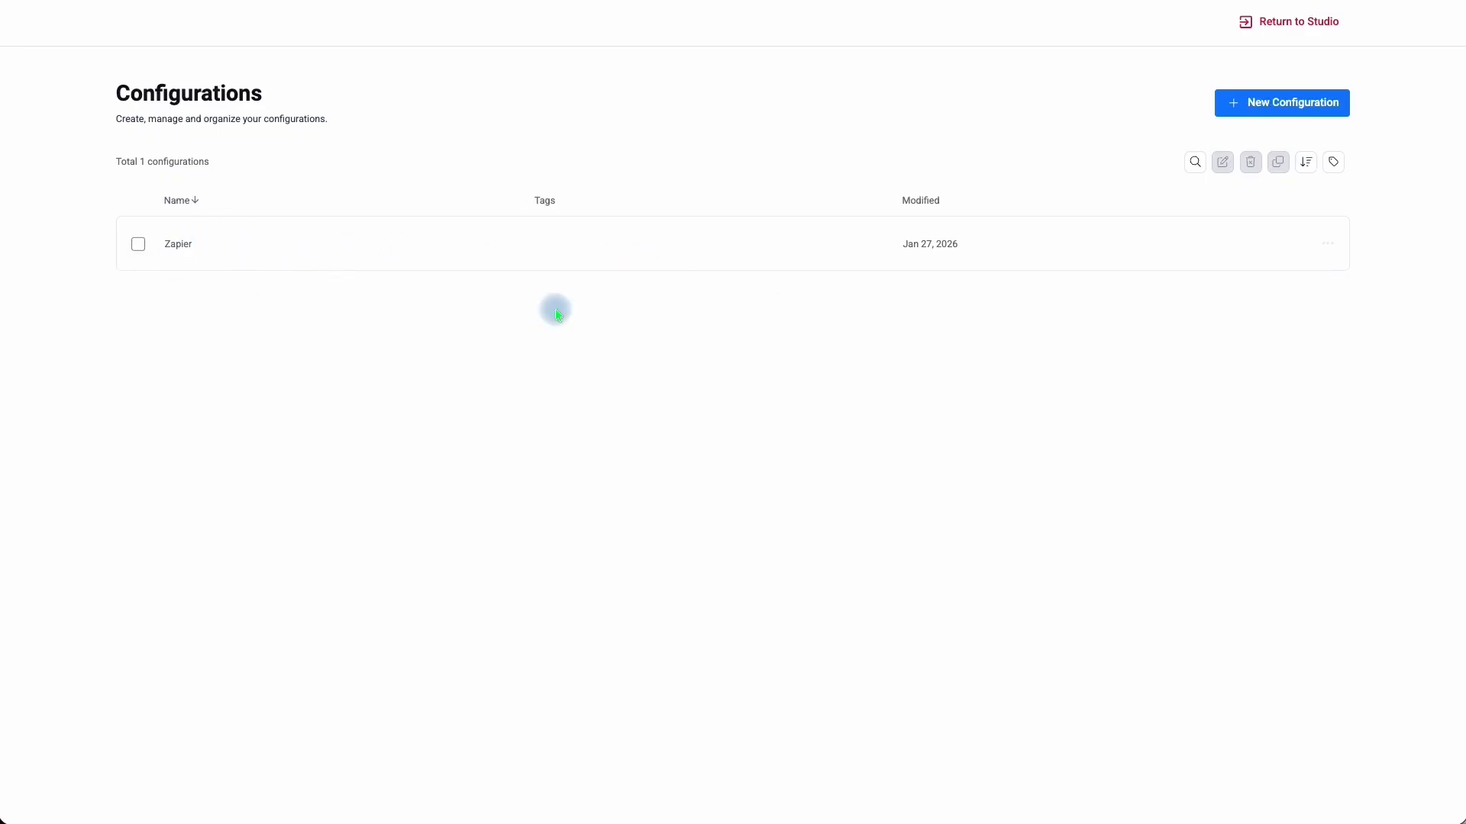
Return to the studio, assign the Zapier configuration to the Reception screen, and go back to the creatives list
click(1300, 27)
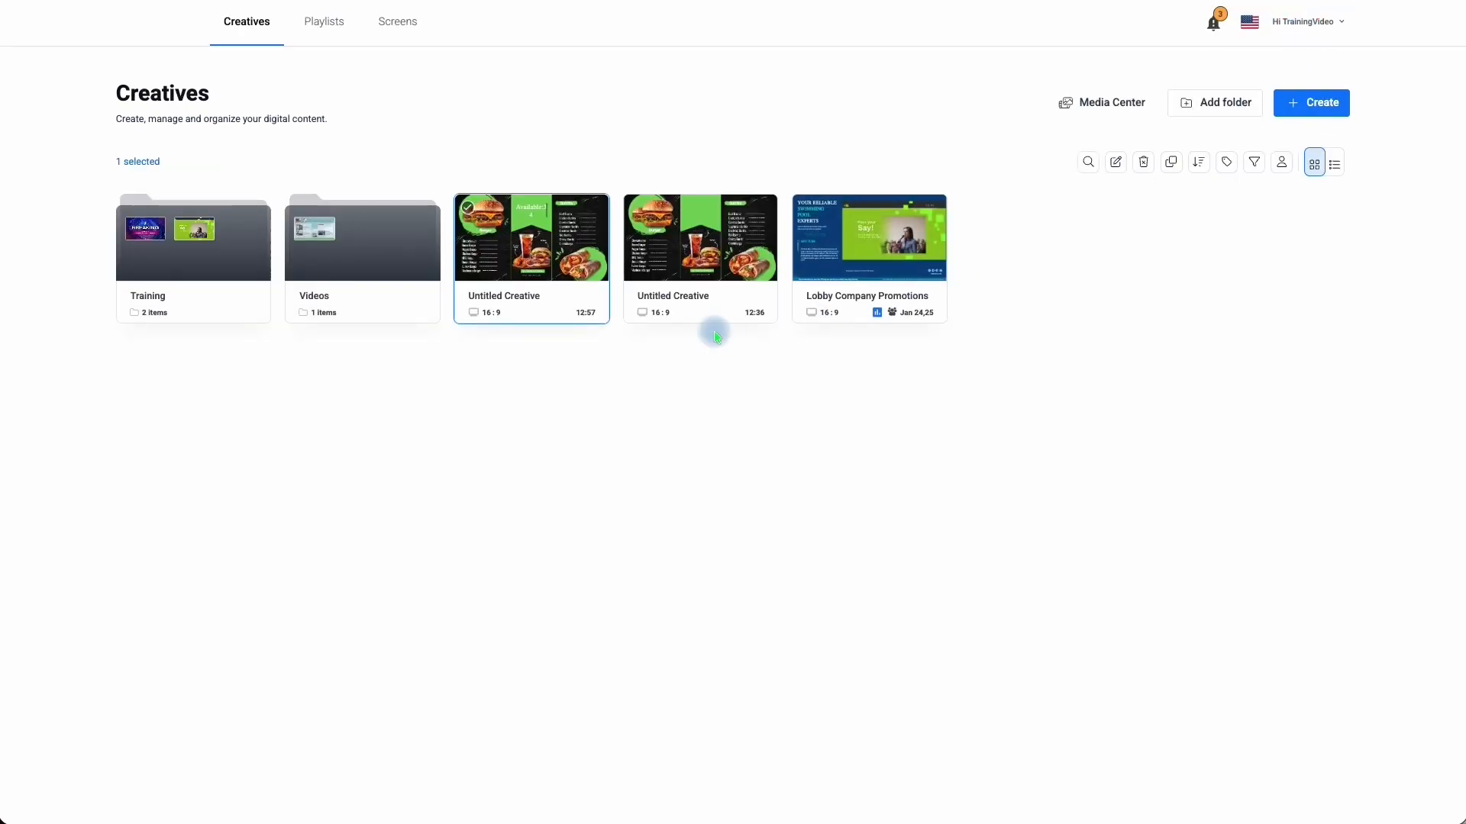
click(407, 34)
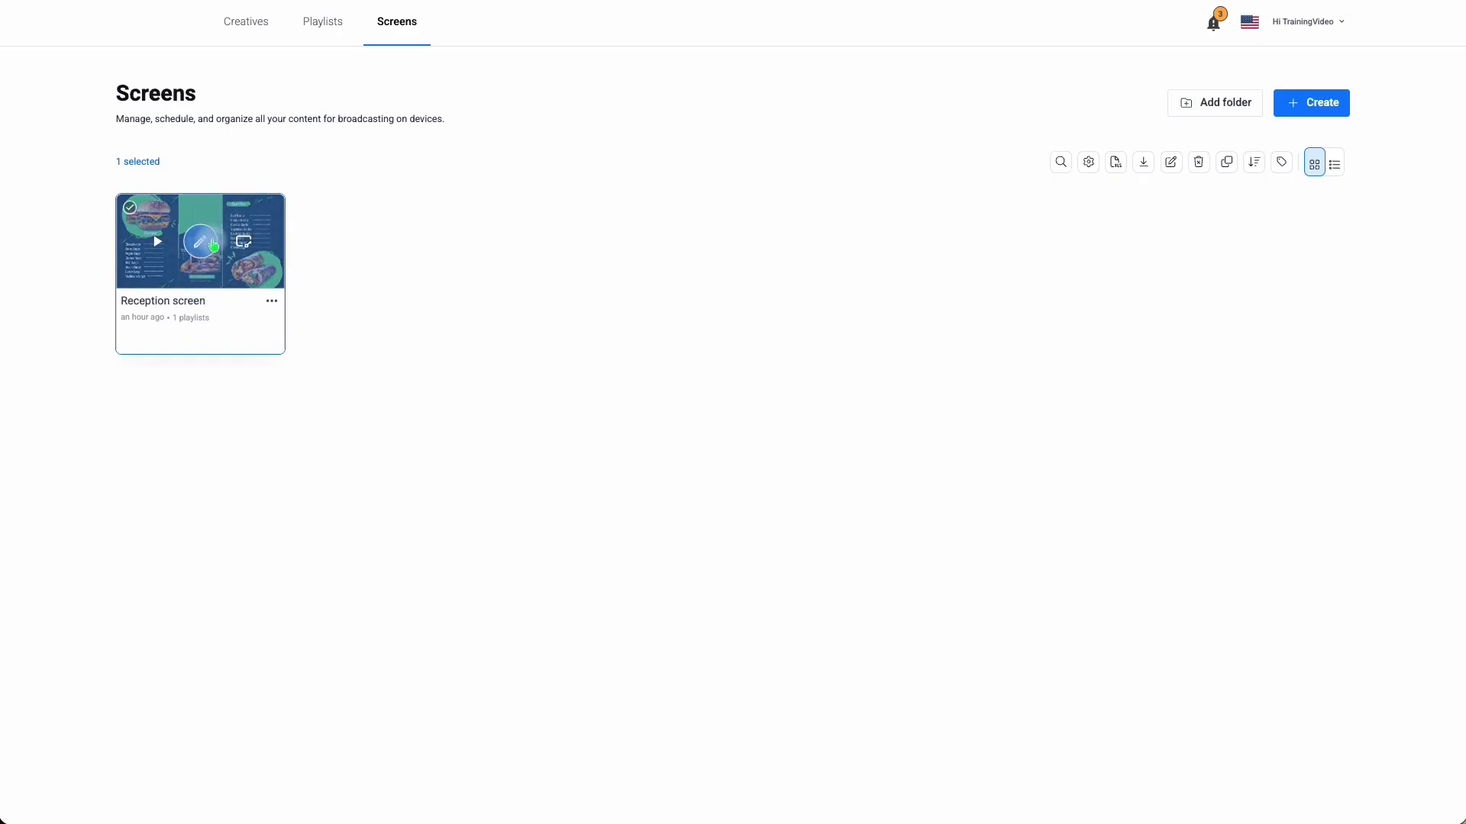
click(272, 303)
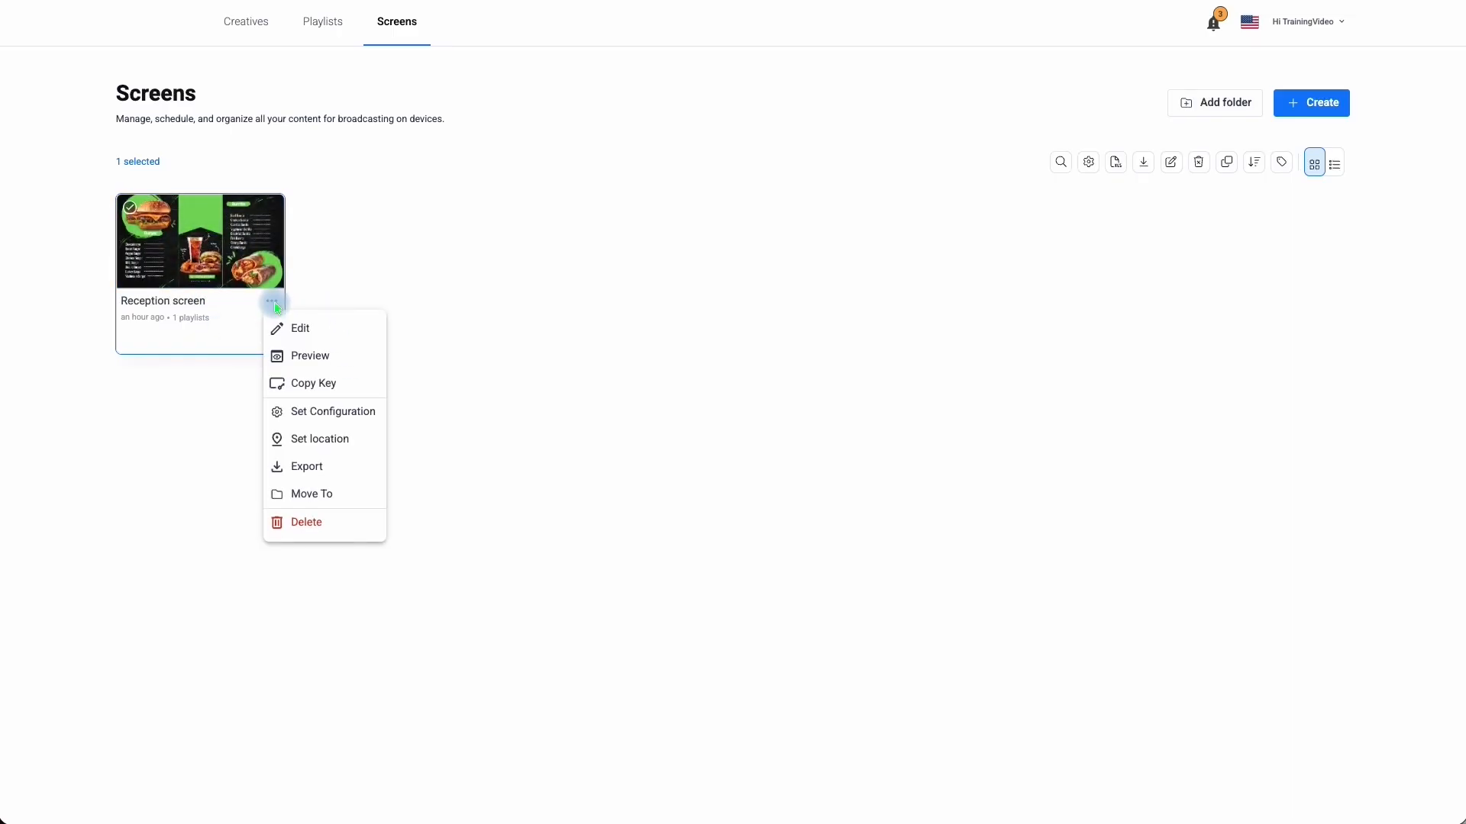
click(308, 413)
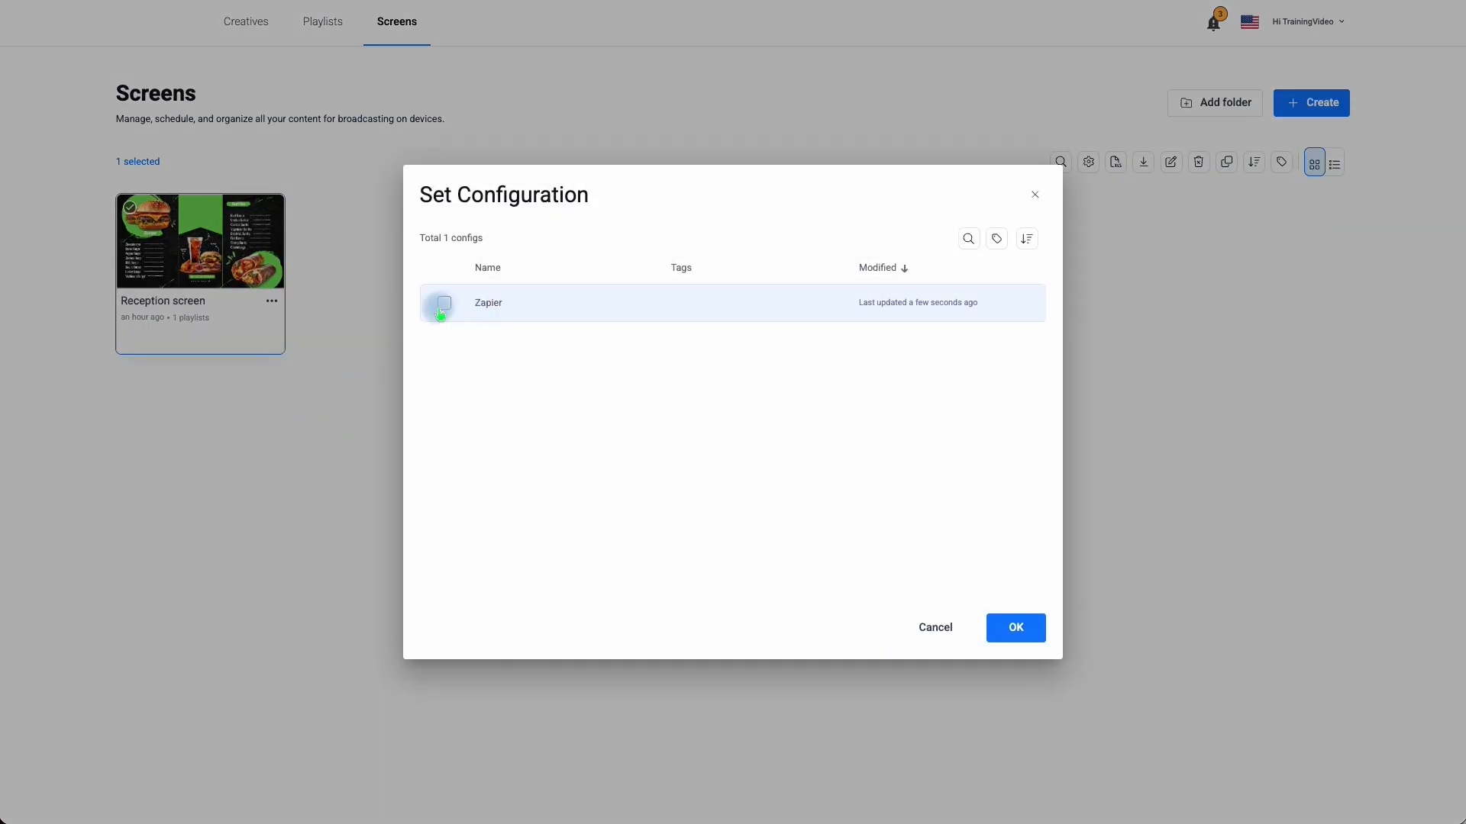
click(1008, 632)
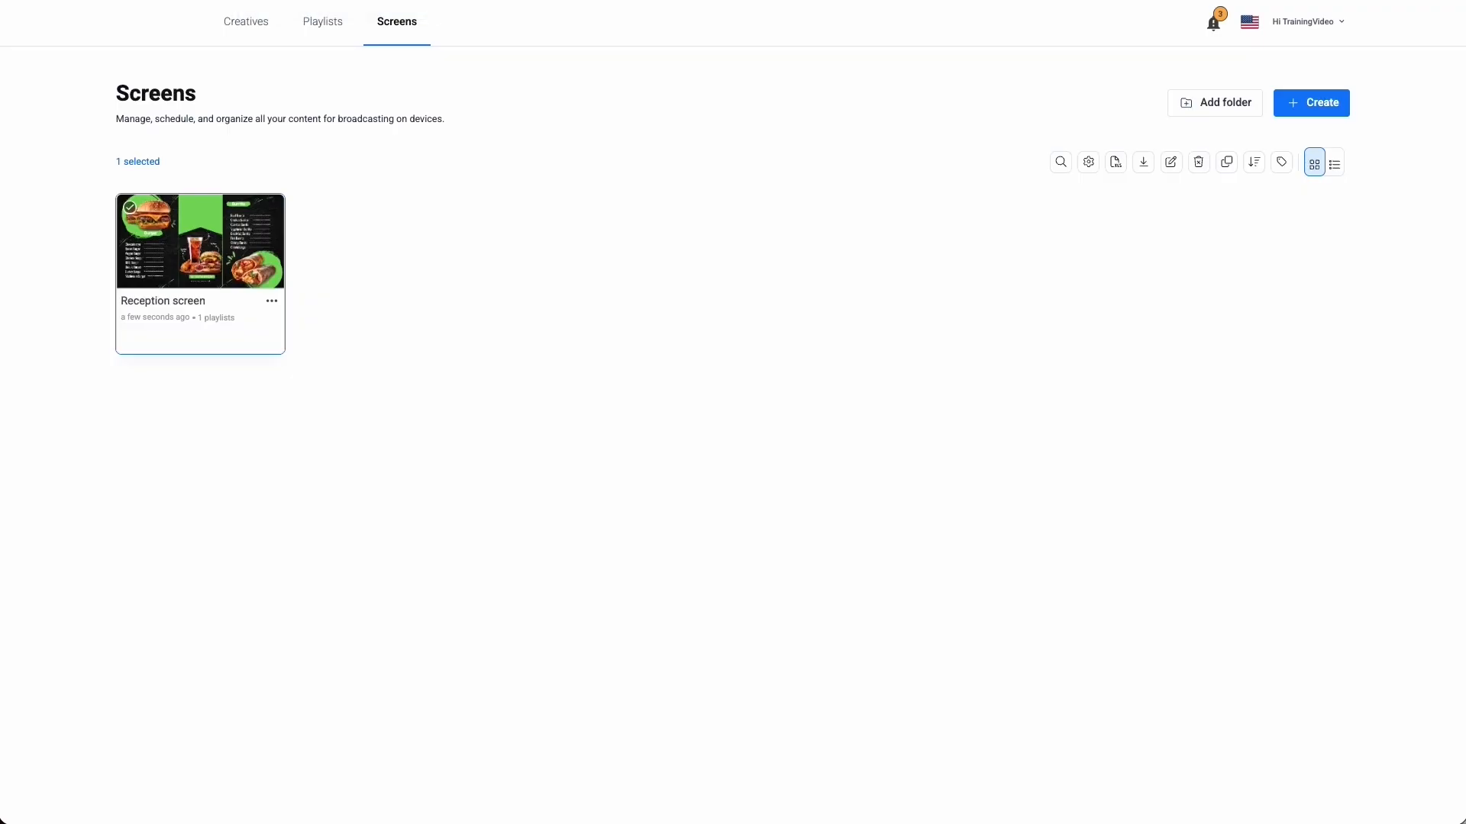
click(231, 37)
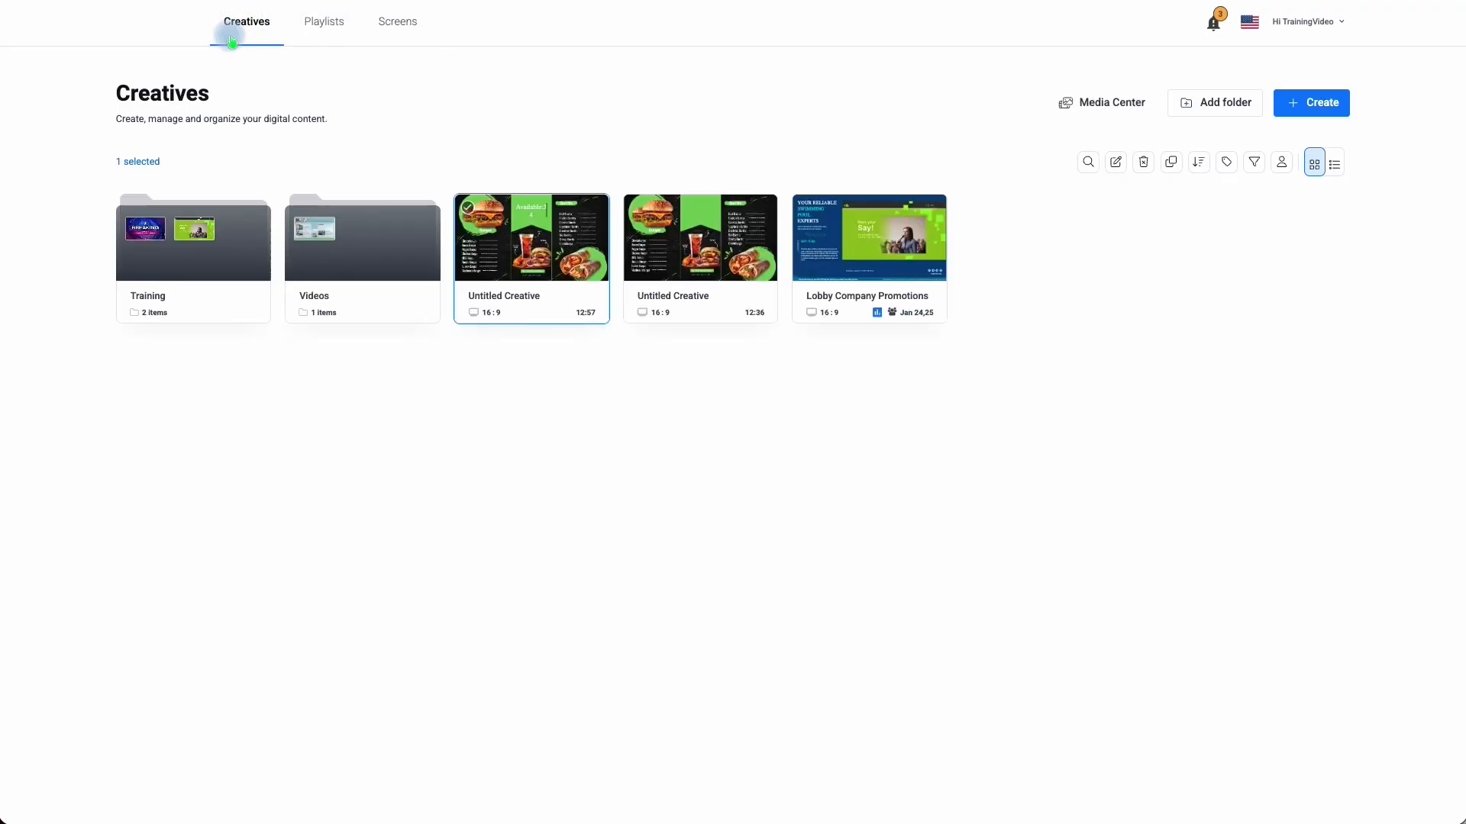